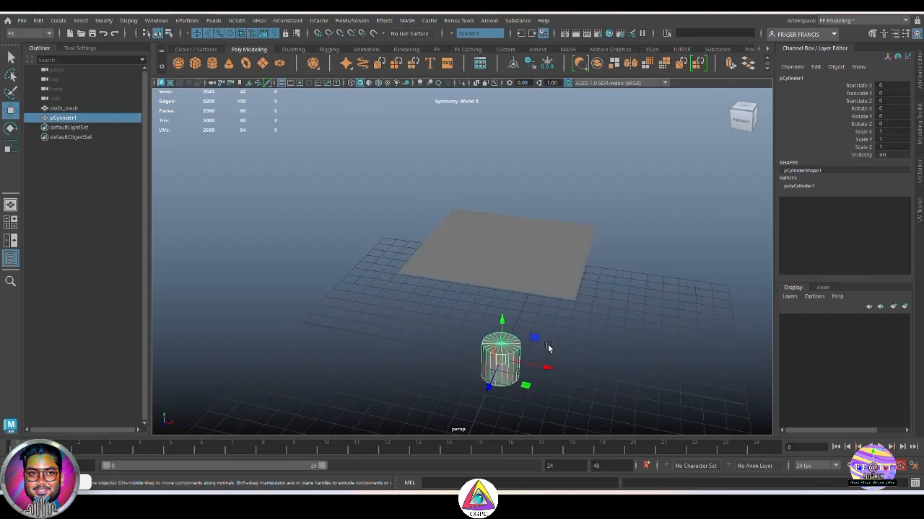
Scale the cylinder into a thin pole with Scale Y about 4.86 and Scale X and Z at 0.2
key("r")
left_click(799, 185)
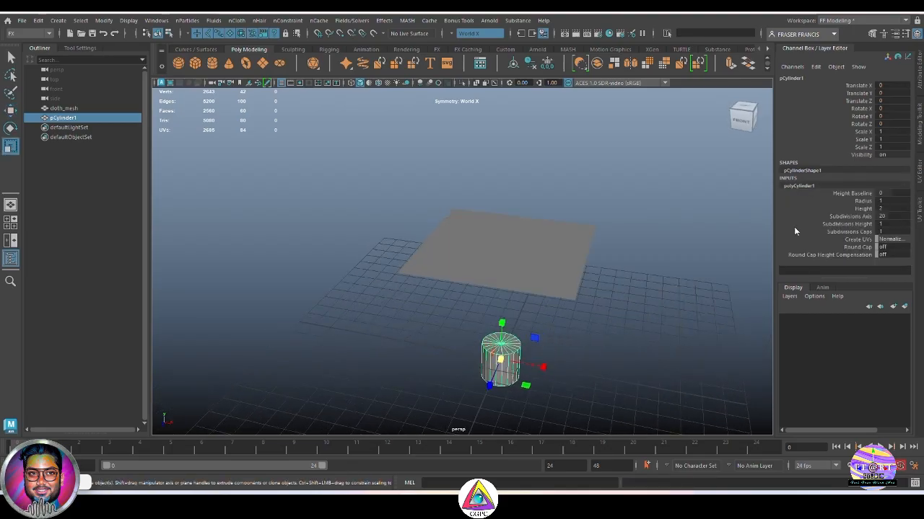
left_click(862, 139)
middle_click_drag(643, 284, 649, 217)
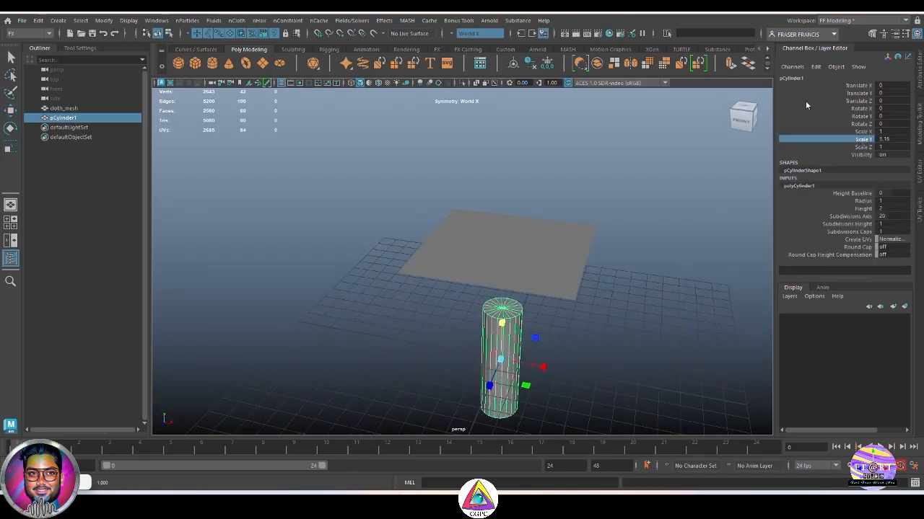
scroll(722, 217, "up", 2)
left_click(862, 132)
left_click(862, 147, "ctrl")
middle_click_drag(642, 269, 690, 277)
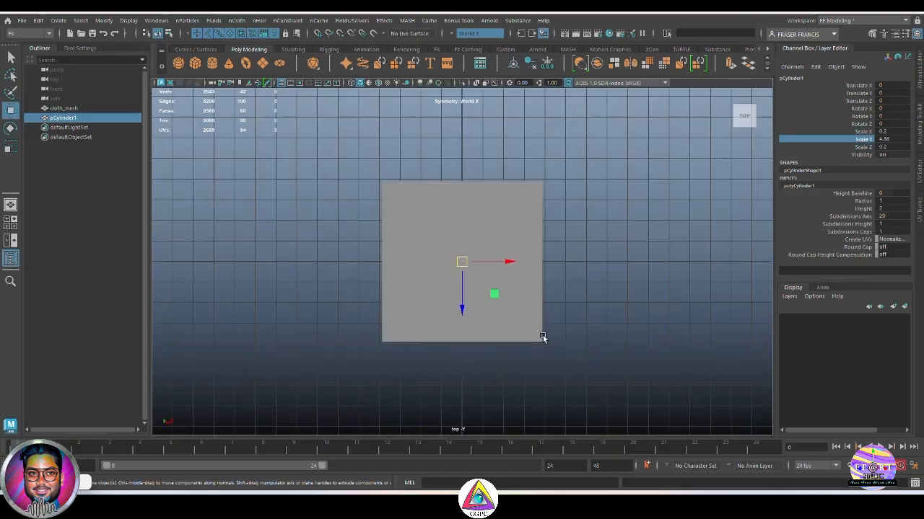
Position the pole at the cloth's far right corner, at about X 3.88 and Z -3.88, and raise it to the cloth
key("4")
left_click_drag(465, 264, 547, 186)
scroll(588, 189, "up", 1)
middle_click_drag(592, 188, 541, 255, "alt")
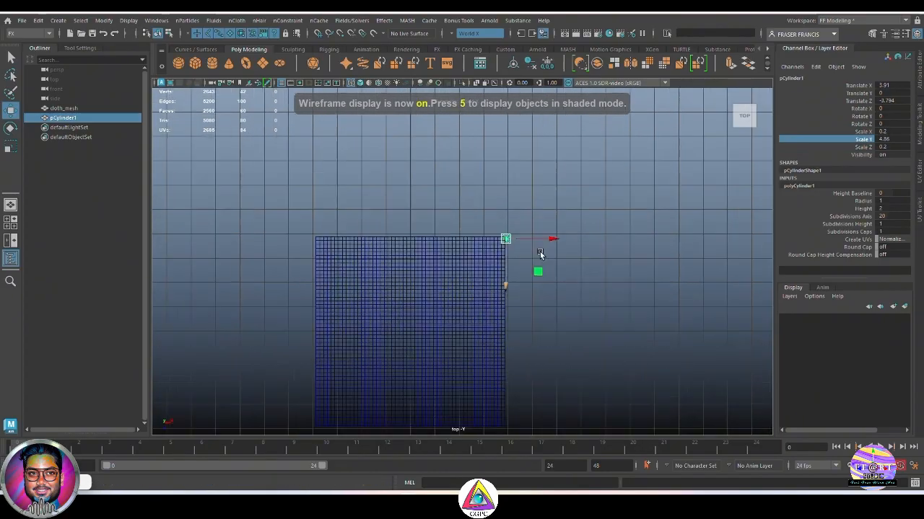
scroll(541, 255, "up", 5)
middle_click_drag(530, 206, 426, 291, "alt")
left_click_drag(508, 276, 505, 268)
middle_click_drag(307, 292, 247, 361)
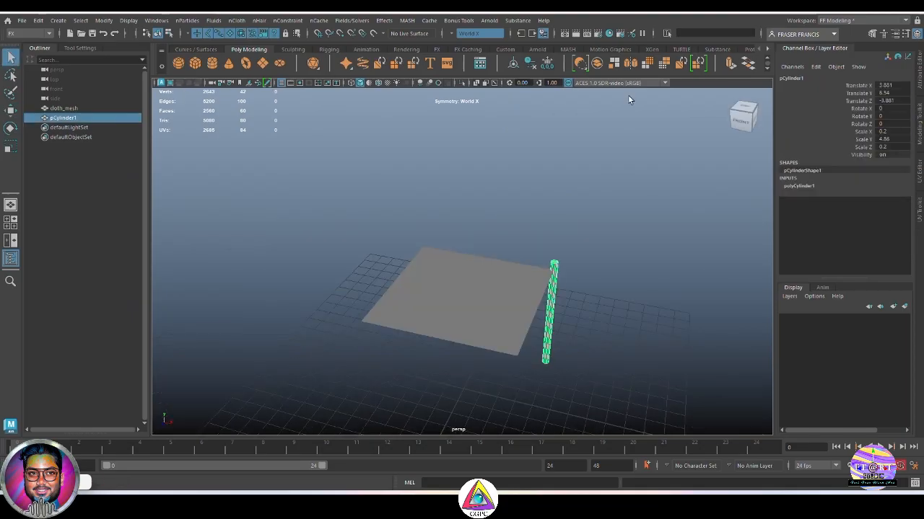
Delete the pole's construction history and freeze its transformations
scroll(662, 66, "down", 1)
left_click(581, 63)
left_click(598, 64)
left_click(563, 295)
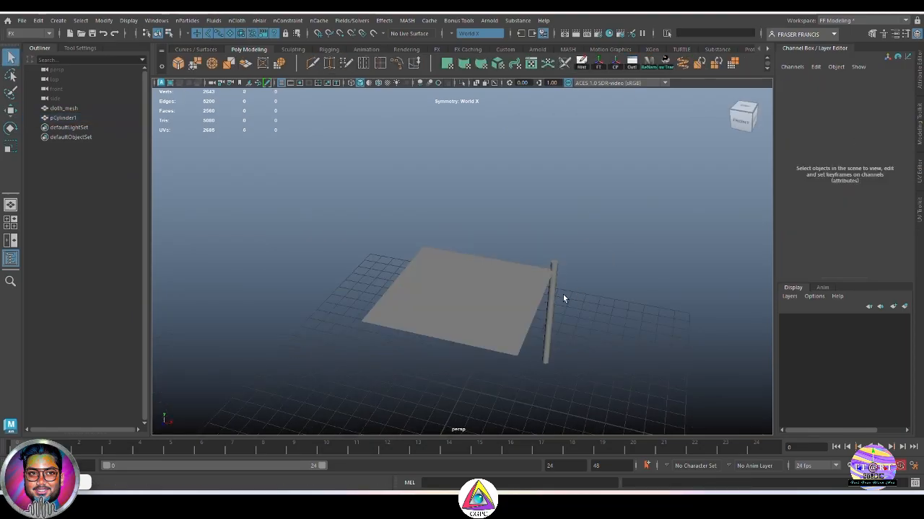
Mirror the pole across the world X axis to the opposite corner of the cloth
left_click(553, 297)
key("space")
right_click_drag(551, 321, 405, 287, "alt")
middle_click_drag(404, 287, 464, 249, "alt")
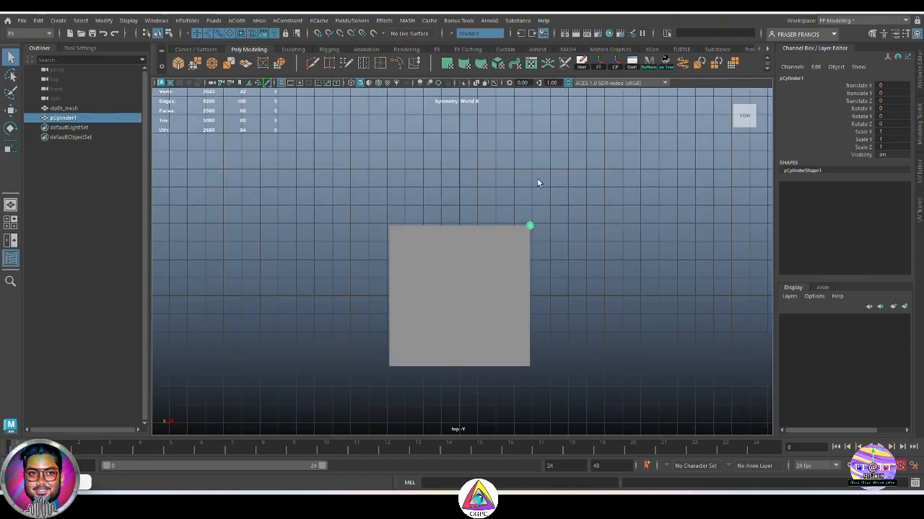
scroll(620, 64, "up", 1)
left_click(630, 64)
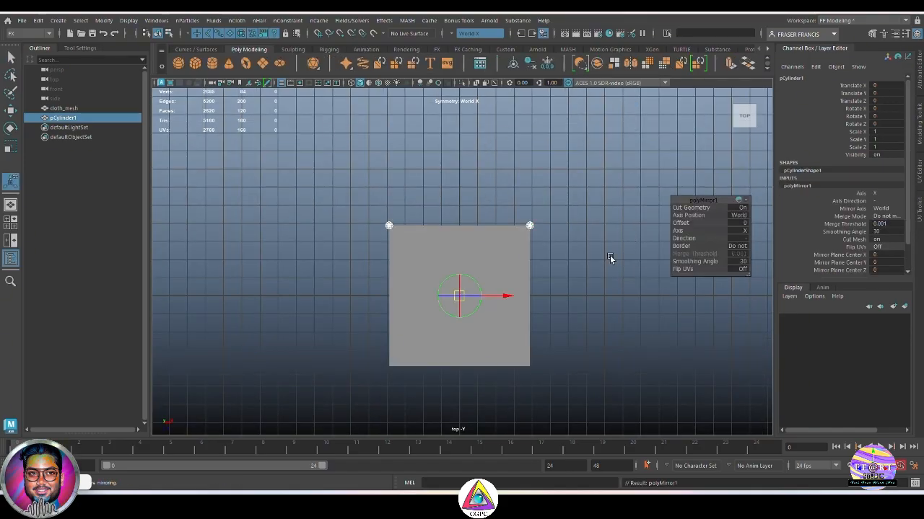
Mirror the two poles across the world Z axis in the positive direction, so every cloth corner has a pole
left_click(745, 231)
left_click(758, 256)
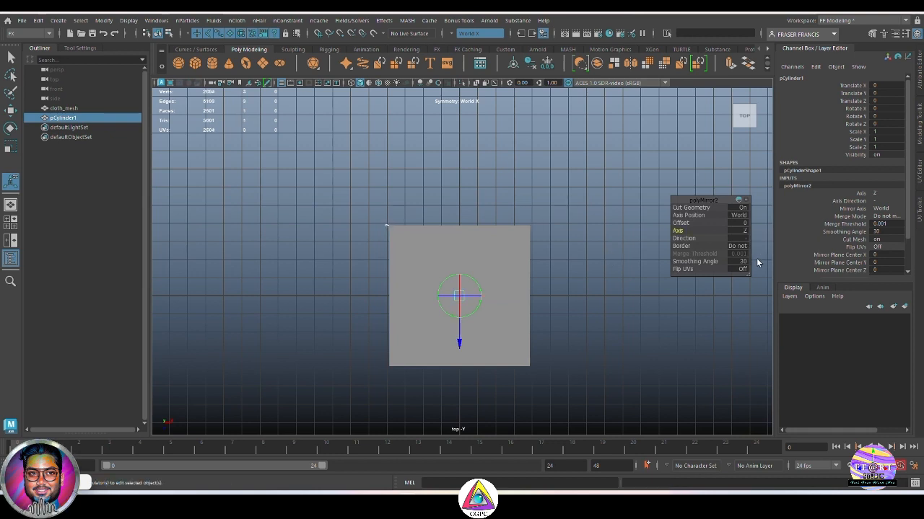
left_click(744, 238)
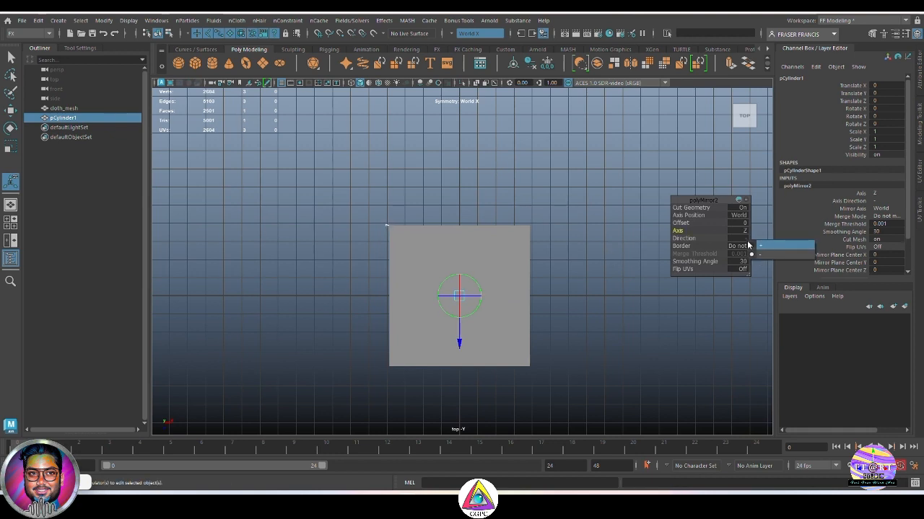
left_click(759, 250)
left_click(650, 336)
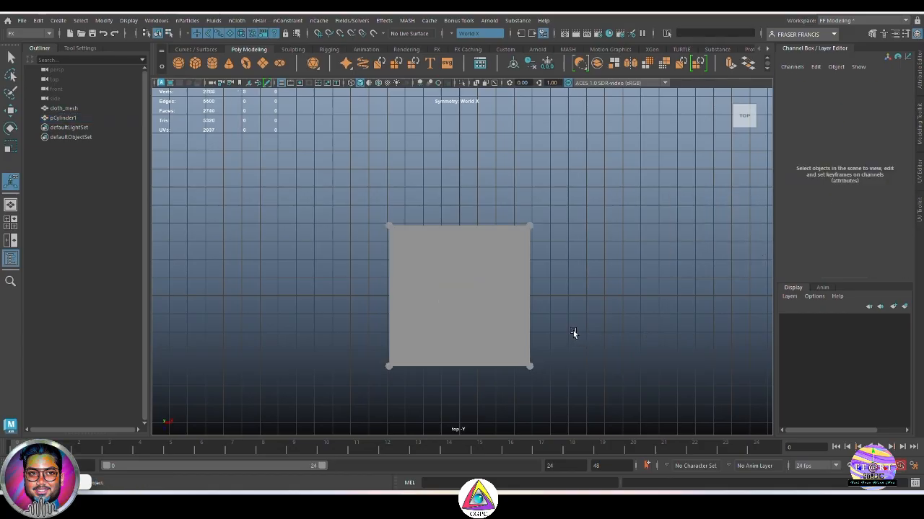
Rename the mirrored poles object as poles_mesh, working from the perspective view
key("space")
left_click(520, 371)
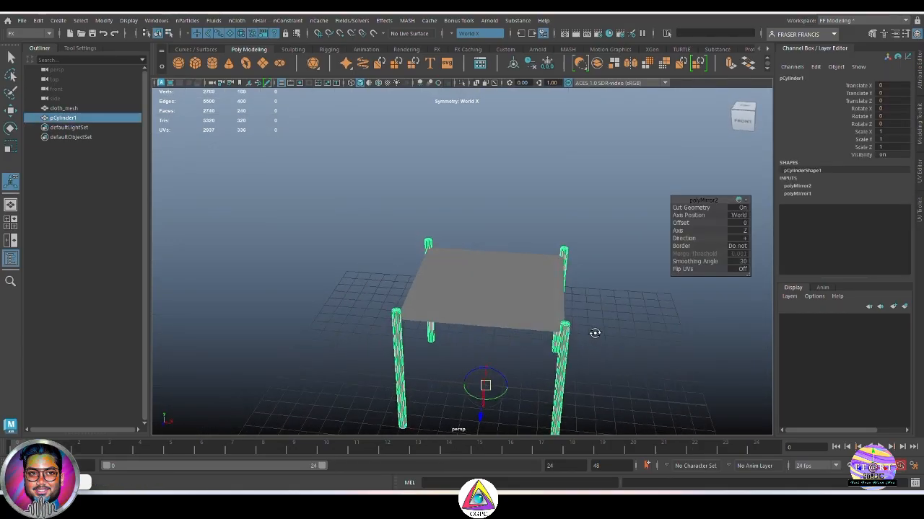
double_click(88, 117)
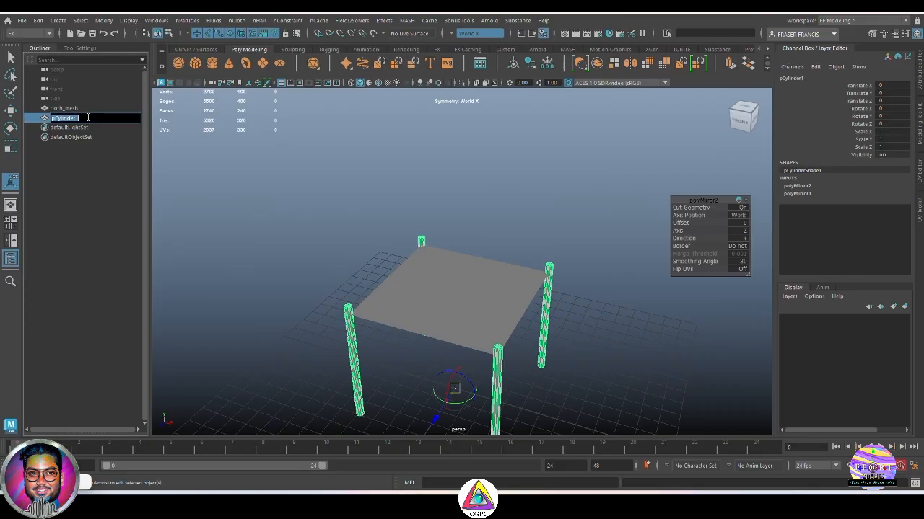
type("poles_mesh")
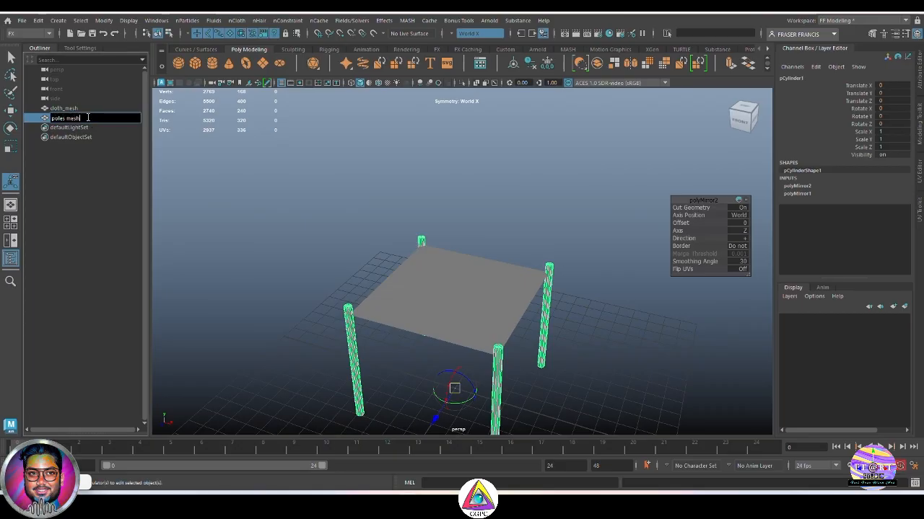
key("Return")
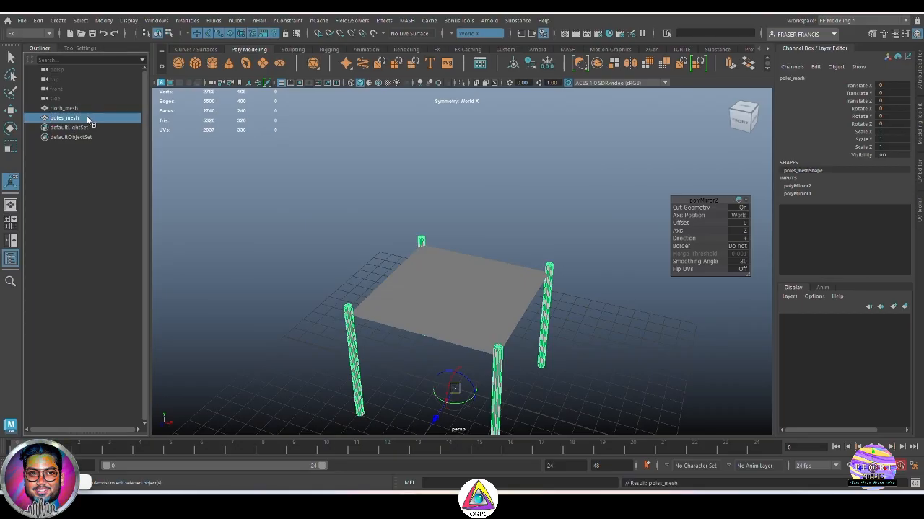
Delete the construction history of poles_mesh, freeze its transformations and deselect it
key("q")
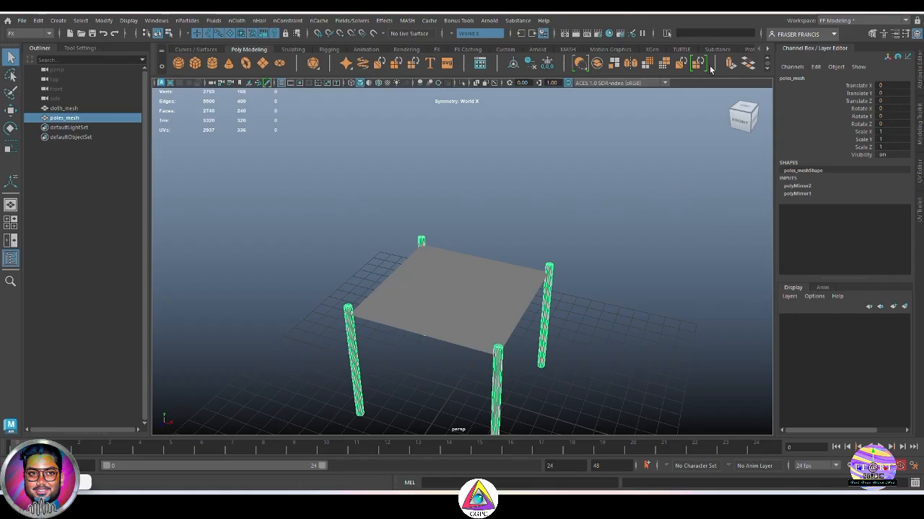
scroll(710, 68, "down", 1)
left_click(582, 65)
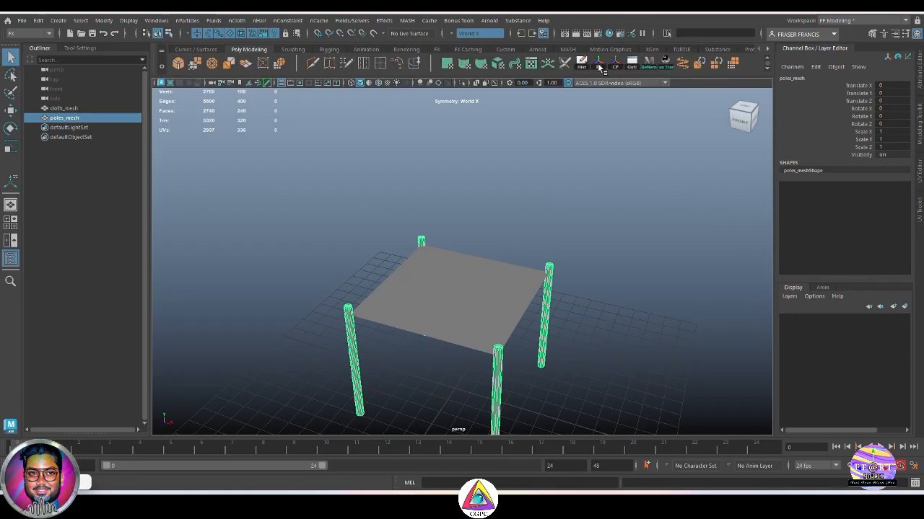
left_click(599, 66)
left_click(628, 191)
left_click_drag(593, 340, 568, 267, "alt")
scroll(276, 64, "up", 1)
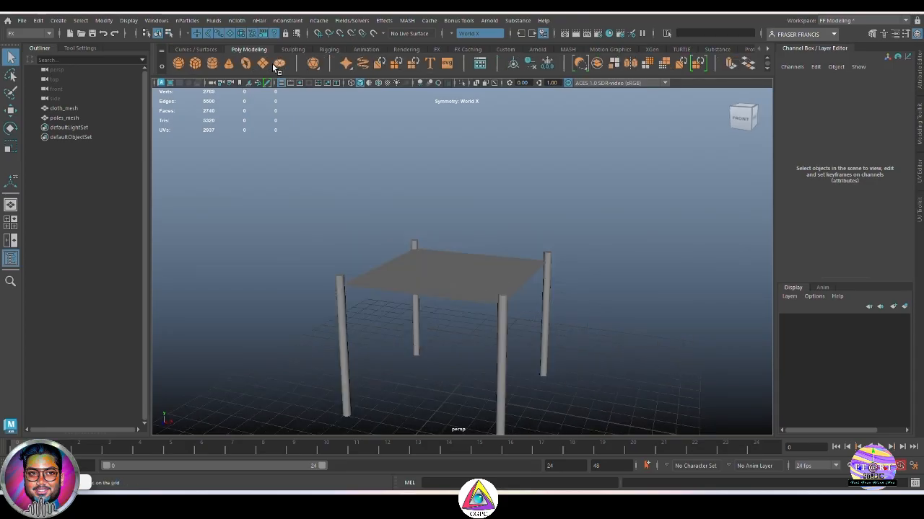
Create a polygon sphere, scale it uniformly to about 0.847 and raise it above the cloth to about Y 14.08
left_click(179, 64)
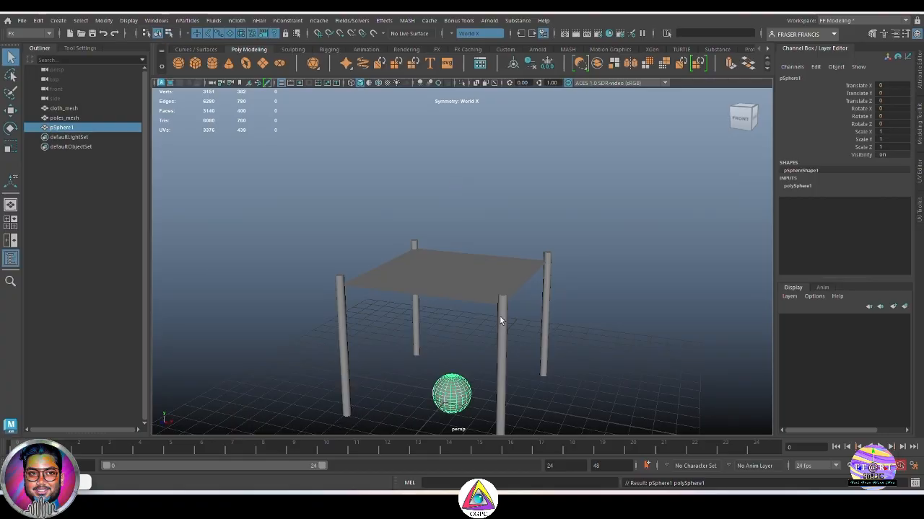
key("w")
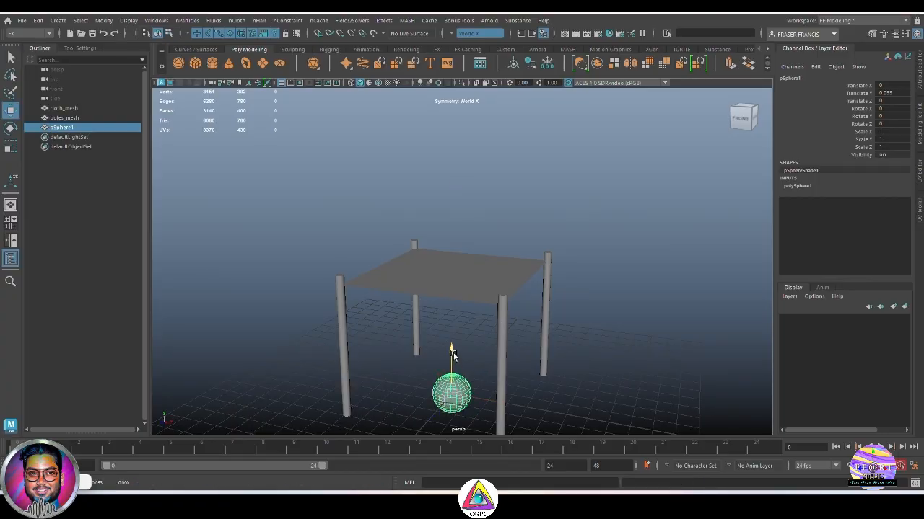
left_click_drag(450, 351, 457, 136)
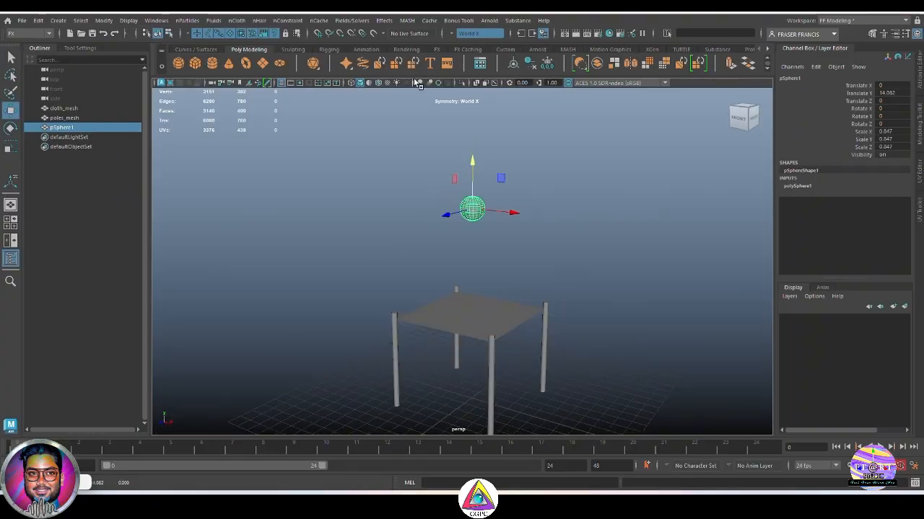
Delete the sphere's construction history and freeze its transformations
scroll(421, 66, "down", 1)
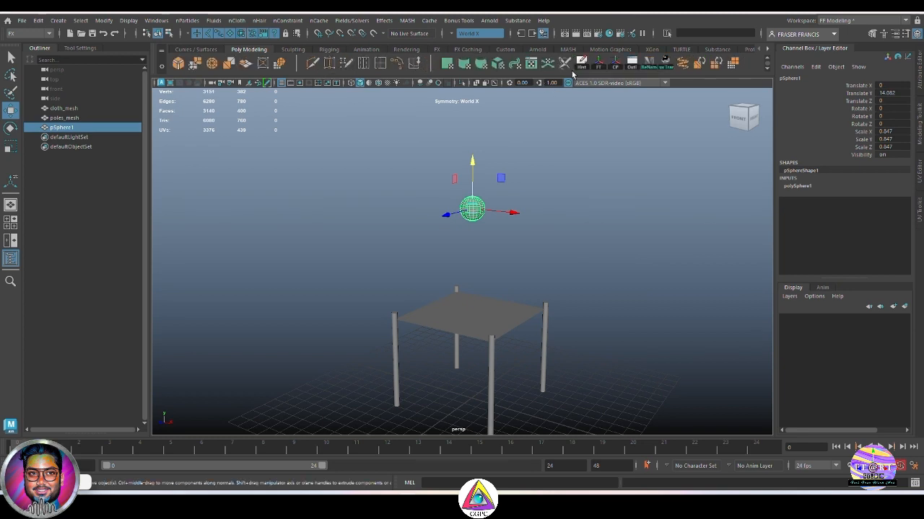
left_click(582, 66)
left_click(600, 66)
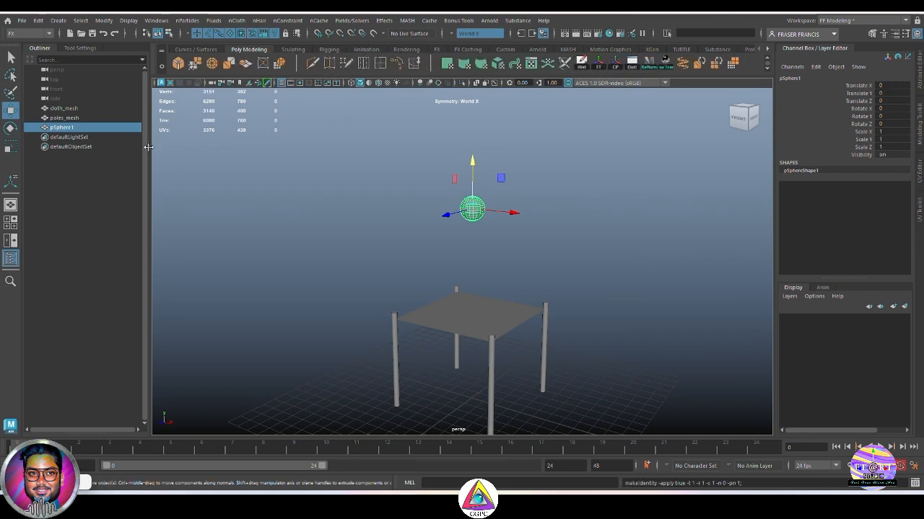
Rename the sphere as ball_collider_mesh and deselect it
double_click(94, 128)
type("ball collider me")
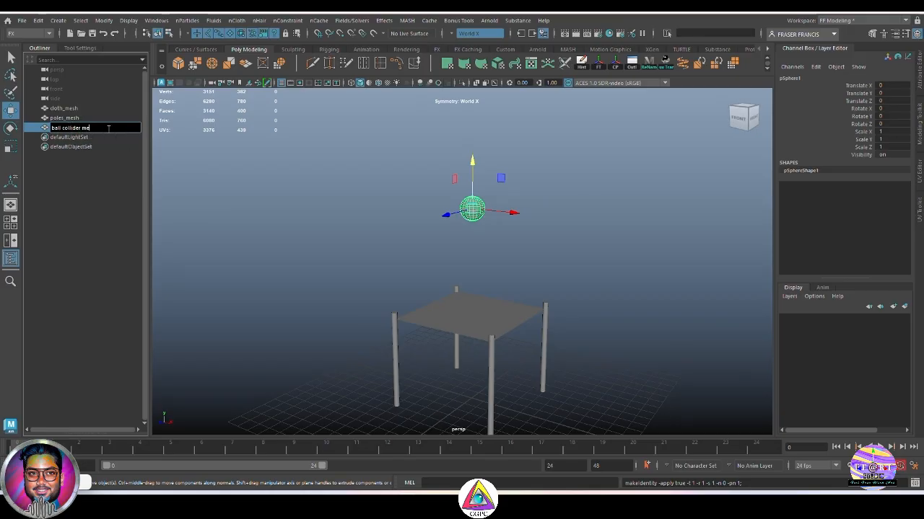
type("sh")
key("Return")
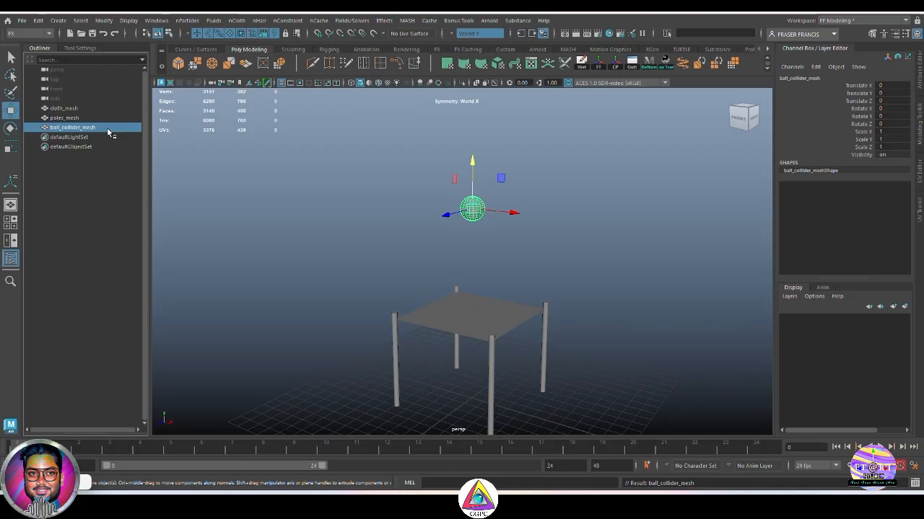
left_click(622, 193)
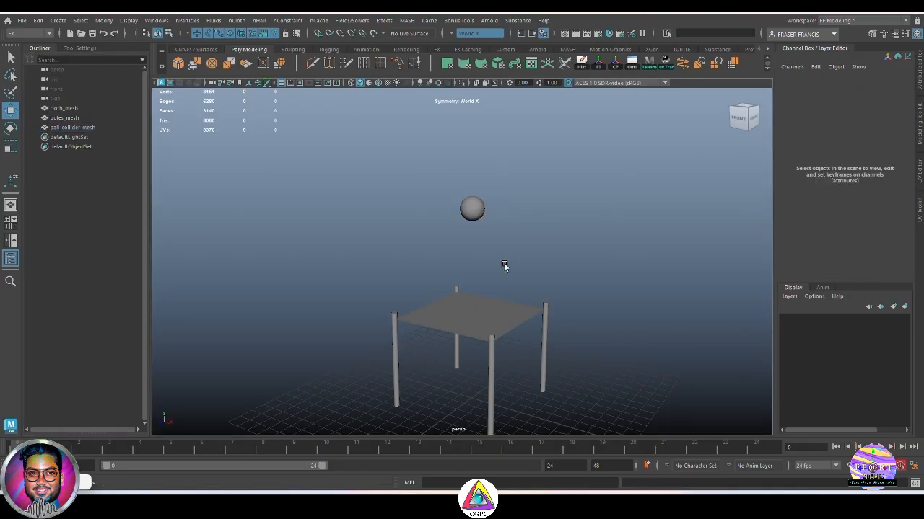
Convert cloth_mesh into an nCloth object using the FX toolset
key("q")
middle_click_drag(591, 313, 590, 295, "alt")
left_click(498, 296)
left_click_drag(493, 264, 476, 285, "alt")
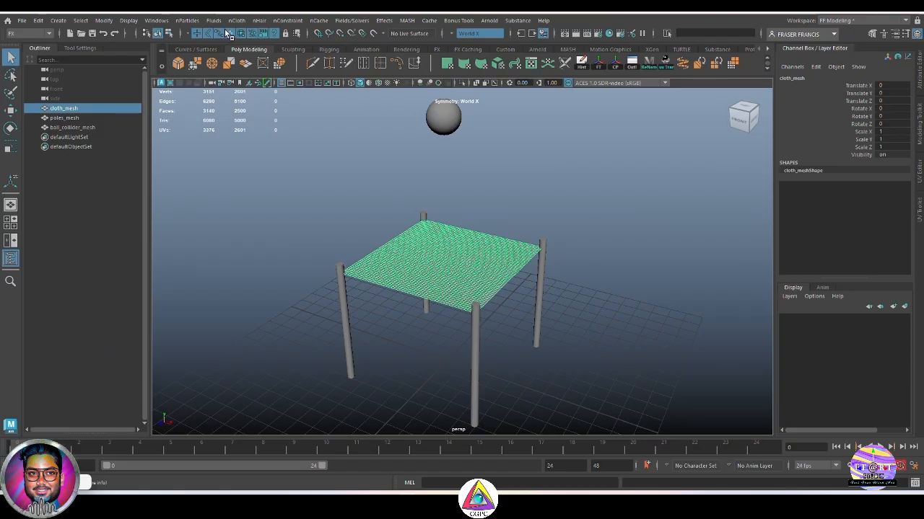
key("F2")
left_click(34, 34)
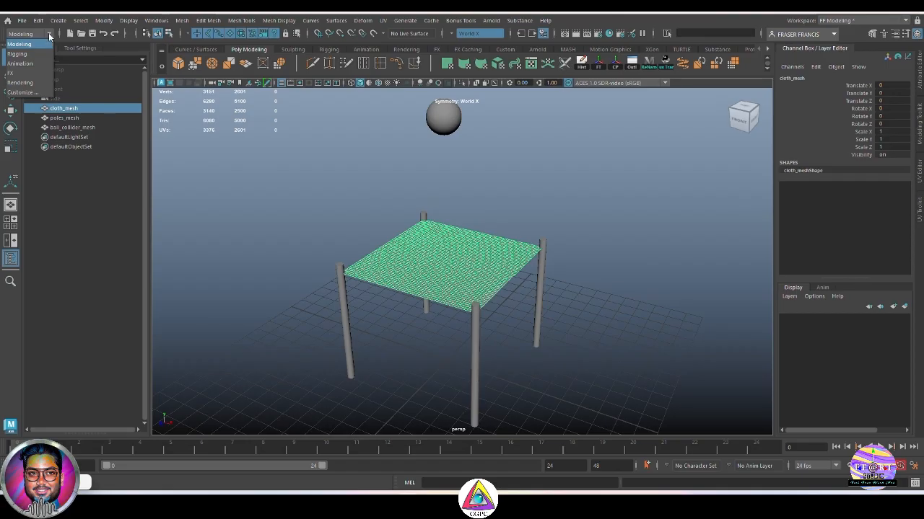
left_click(27, 74)
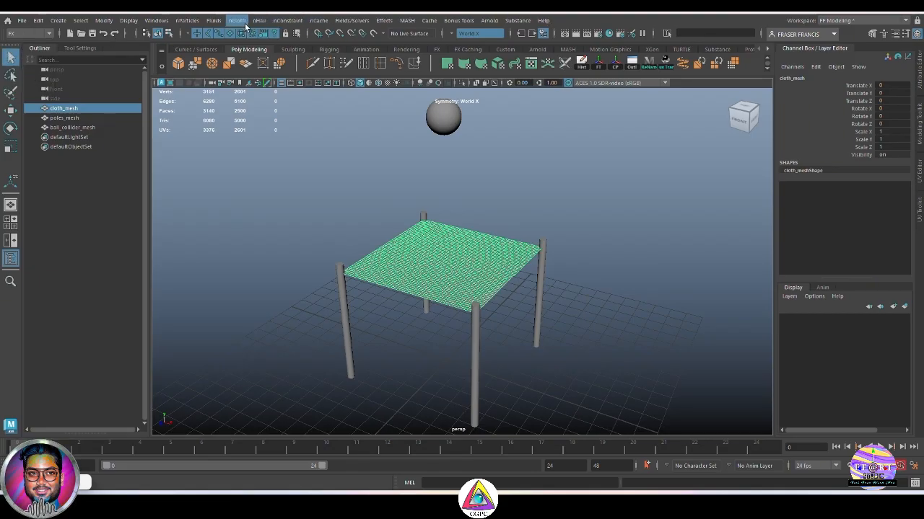
left_click(238, 21)
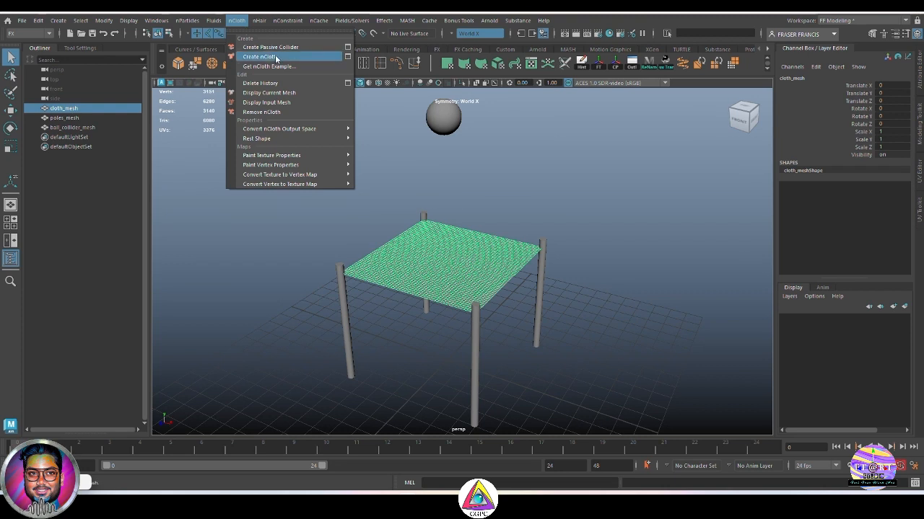
left_click(260, 56)
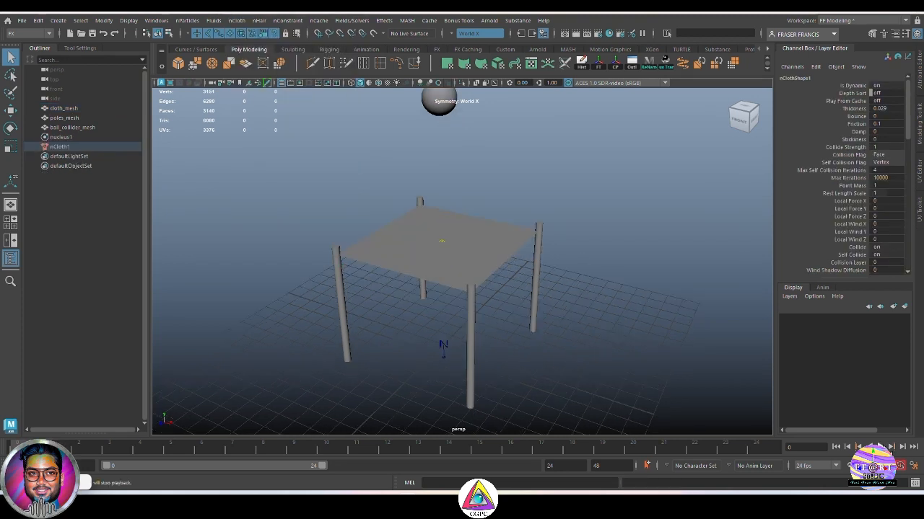
Play the cloth simulation briefly, stop it and check how the cloth behaves between the poles
key("alt+v")
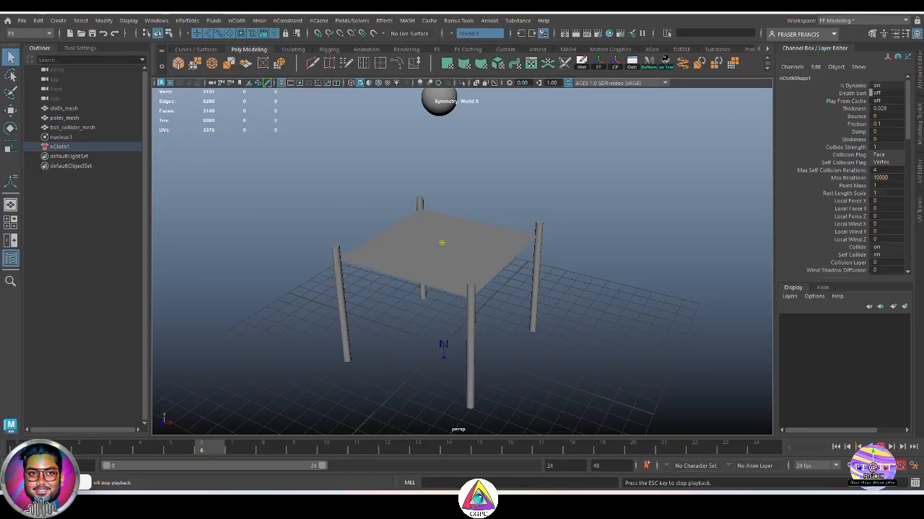
key("Escape")
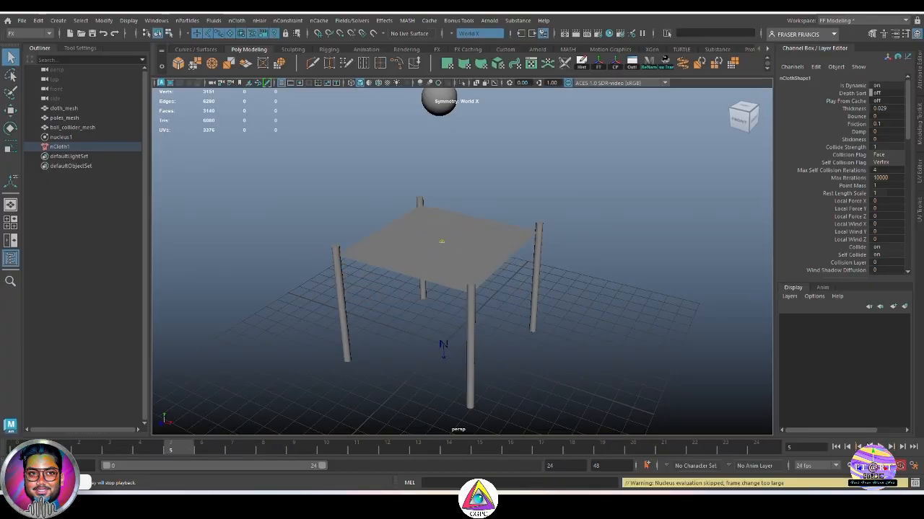
left_click_drag(650, 340, 628, 349, "alt")
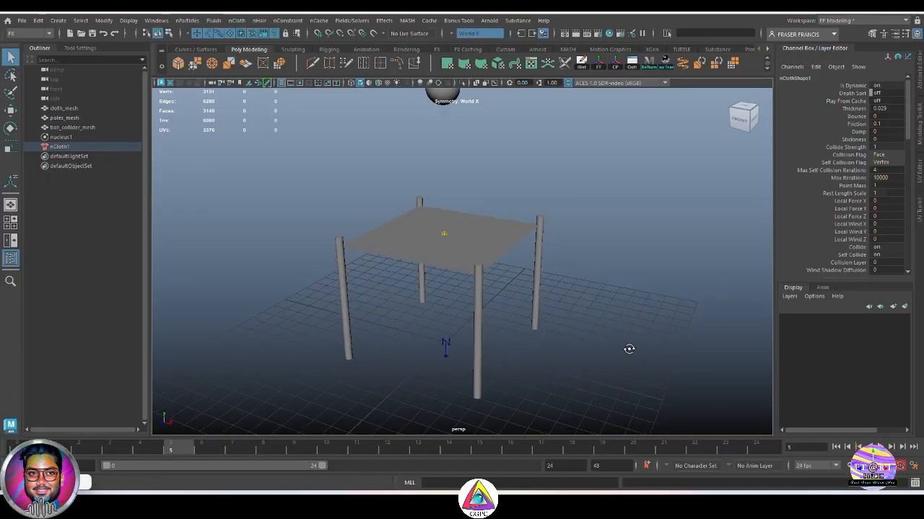
Extend the playback range to frame 120, then test-play the cloth simulation and return to the start frame
double_click(563, 466)
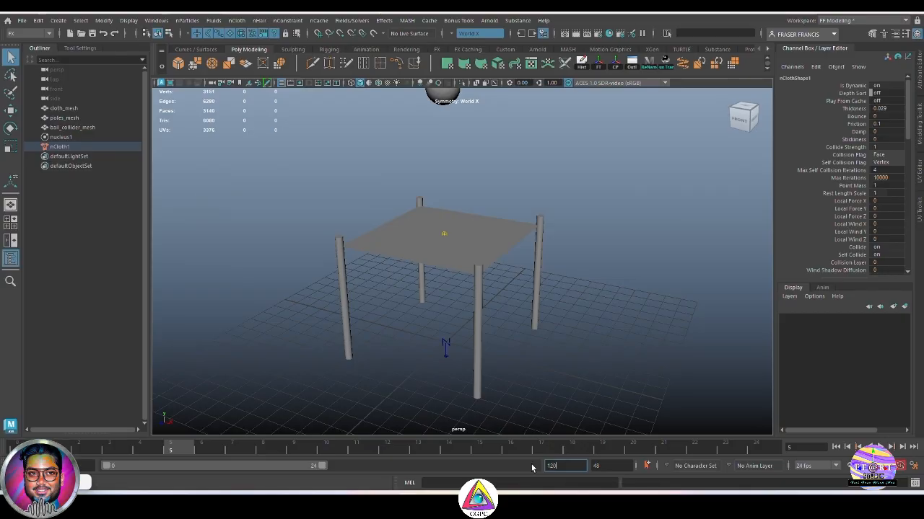
type("120")
key("Return")
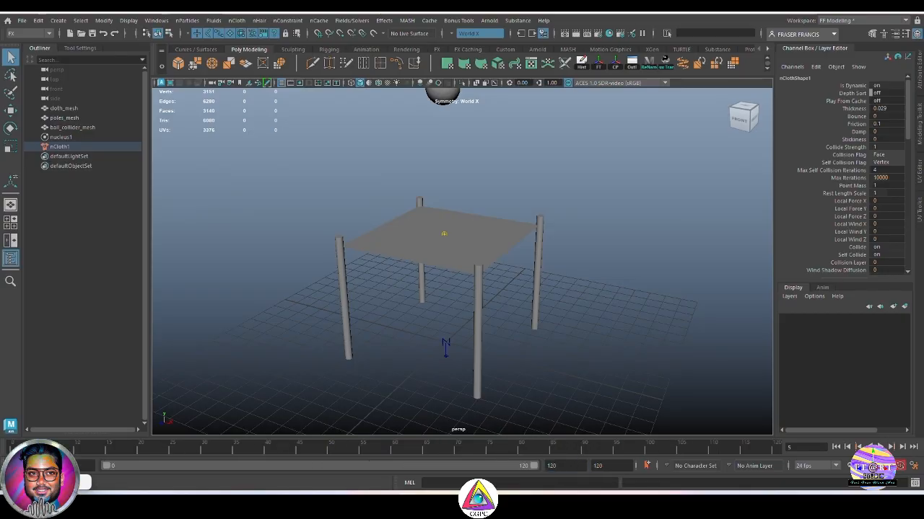
key("alt+v")
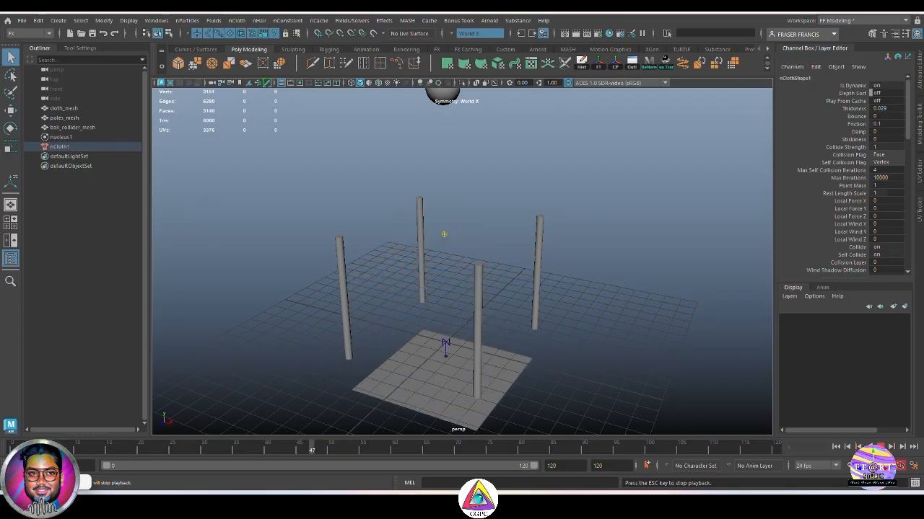
key("Escape")
key("shift+alt+v")
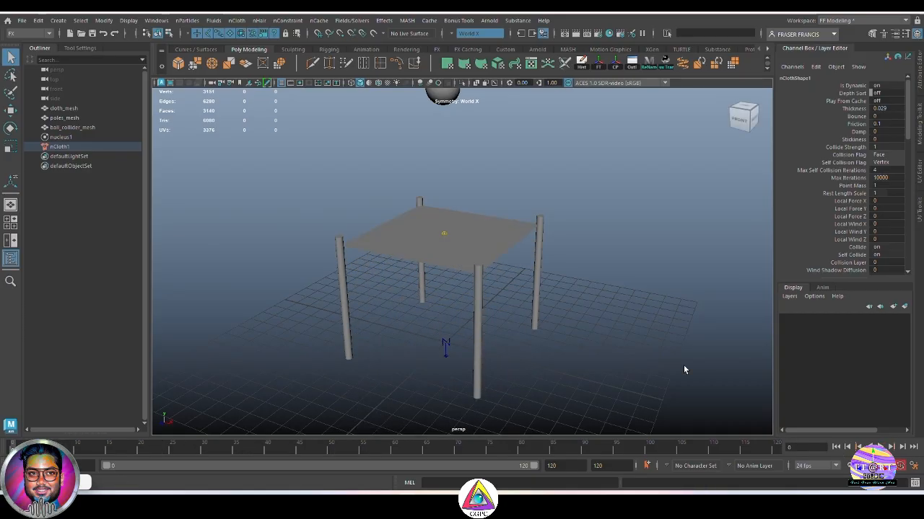
Switch cloth_mesh to vertex selection and show the scene in the top view
left_click_drag(612, 302, 591, 319, "alt")
right_click_drag(591, 319, 618, 339, "alt")
middle_click_drag(618, 339, 621, 326, "alt")
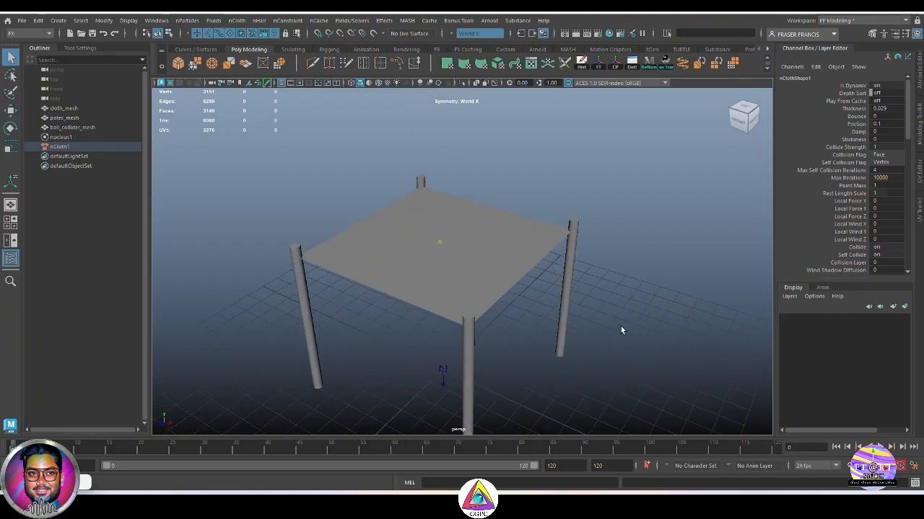
left_click_drag(557, 248, 540, 270, "alt")
left_click(574, 231)
right_click_drag(541, 270, 628, 214, "alt")
right_click_drag(664, 184, 606, 182)
left_click_drag(606, 182, 567, 236, "alt")
right_click_drag(567, 236, 526, 263, "alt")
key("space")
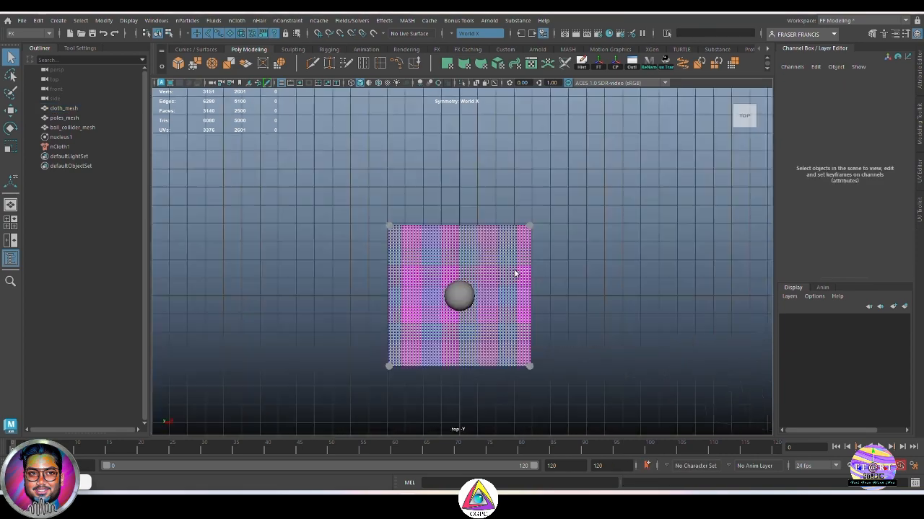
Select the cloth vertices at all four poles in wireframe display, growing the selection around the corners
middle_click_drag(582, 282, 532, 277, "alt")
right_click_drag(532, 278, 609, 270, "alt")
key("4")
left_click_drag(564, 207, 566, 217)
key("b")
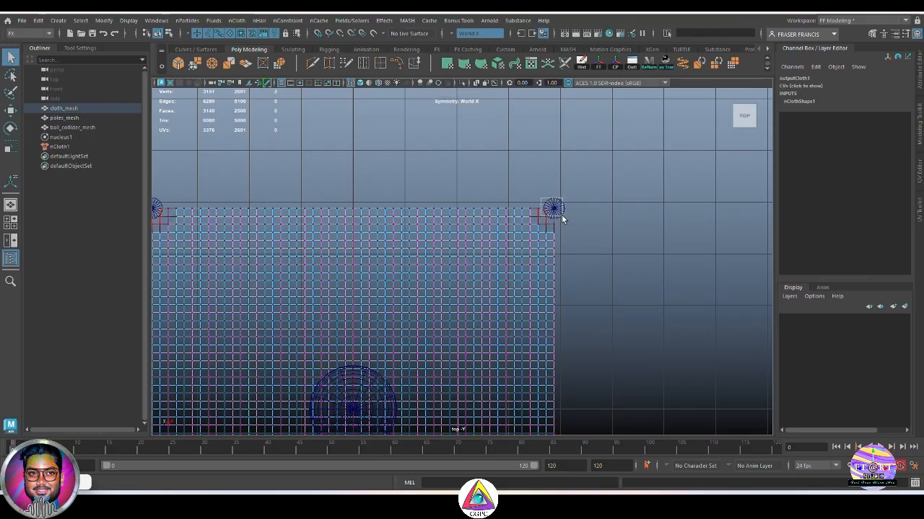
key("shift+period")
scroll(614, 298, "down", 3)
middle_click_drag(614, 298, 623, 195, "alt")
middle_click_drag(598, 321, 609, 263, "alt")
left_click_drag(543, 370, 542, 370)
Pin the selected corner vertices with a Transform Constraint, deselect it and restore shaded display
left_click_drag(603, 364, 624, 316, "alt")
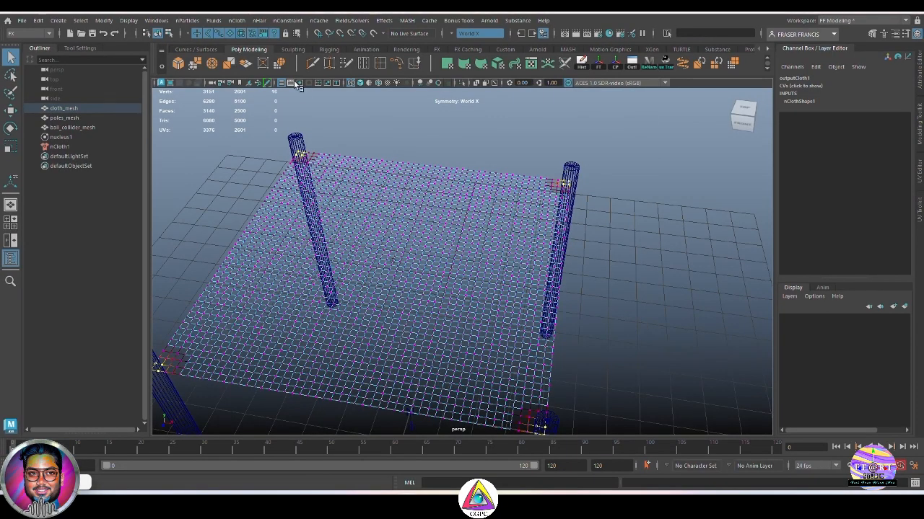
left_click(287, 20)
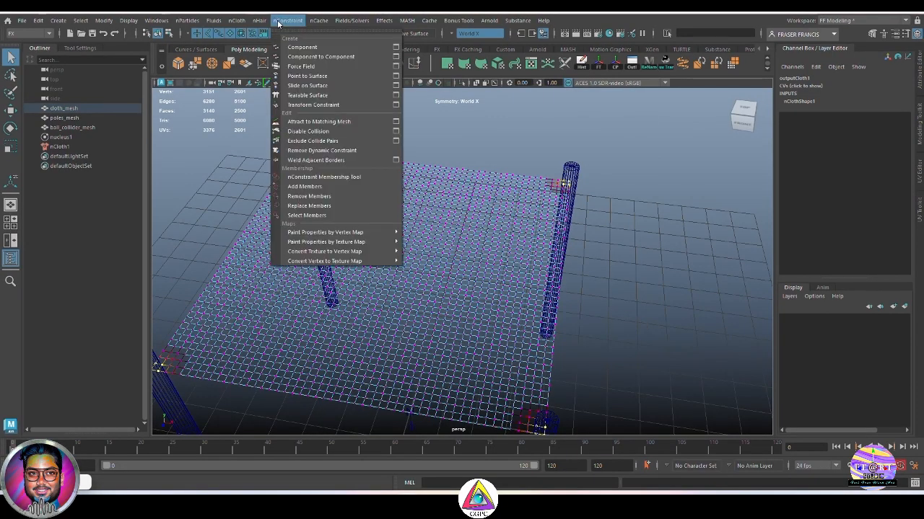
left_click(333, 105)
left_click_drag(661, 242, 582, 247, "alt")
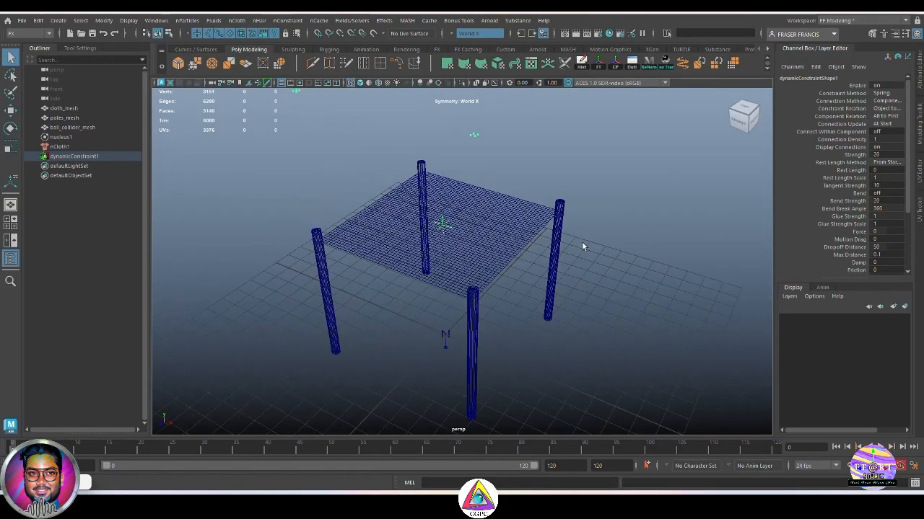
left_click(625, 284)
middle_click_drag(625, 284, 630, 295, "alt")
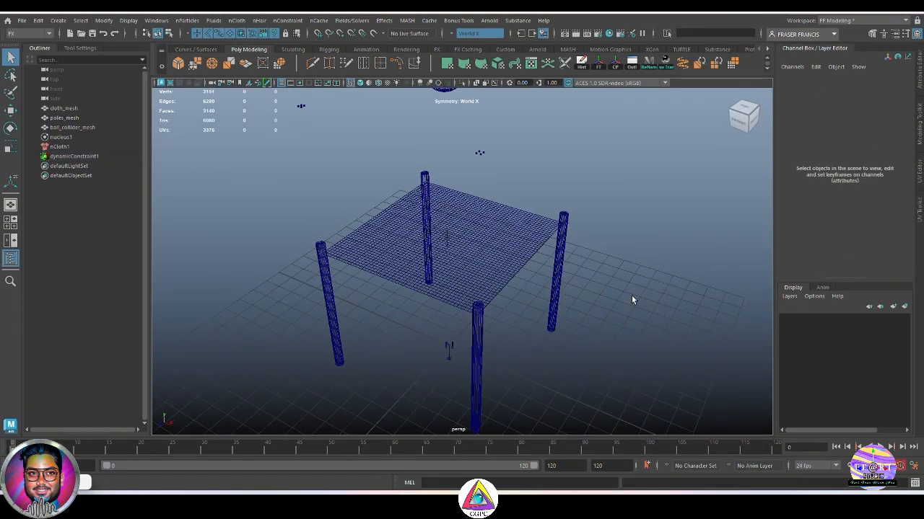
key("5")
Play the pinned cloth simulation, inspect the draping from several angles and rewind to the start frame
mouse_move(630, 294)
left_mouse_down("alt")
mouse_move(614, 310)
mouse_move(623, 305)
mouse_move(601, 307)
left_mouse_up("alt")
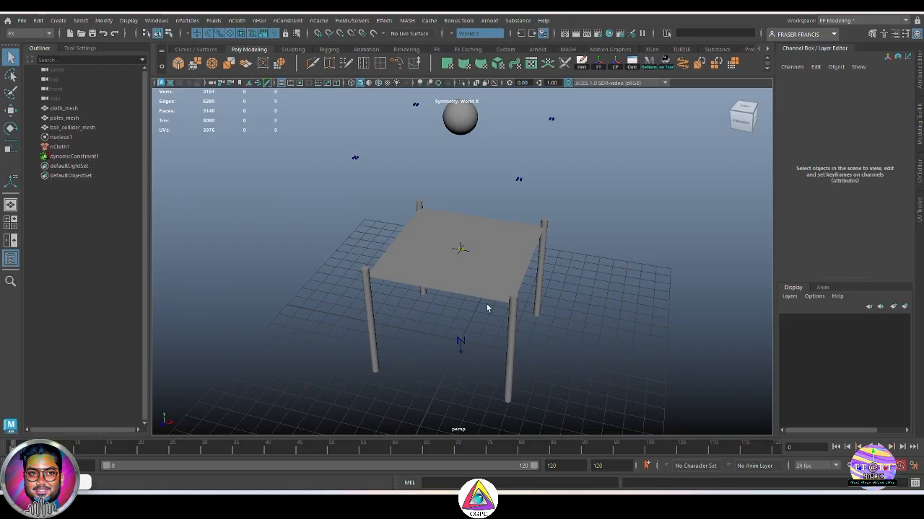
left_click_drag(617, 310, 609, 330, "alt")
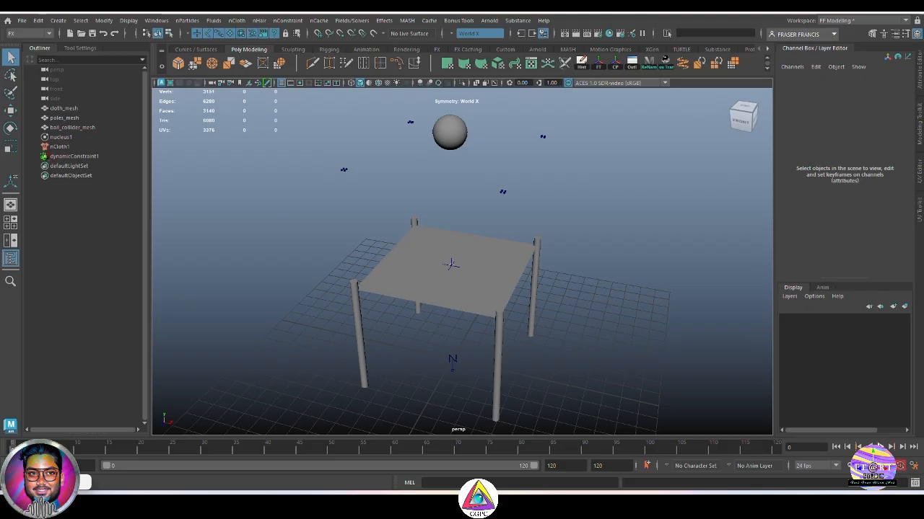
key("alt+v")
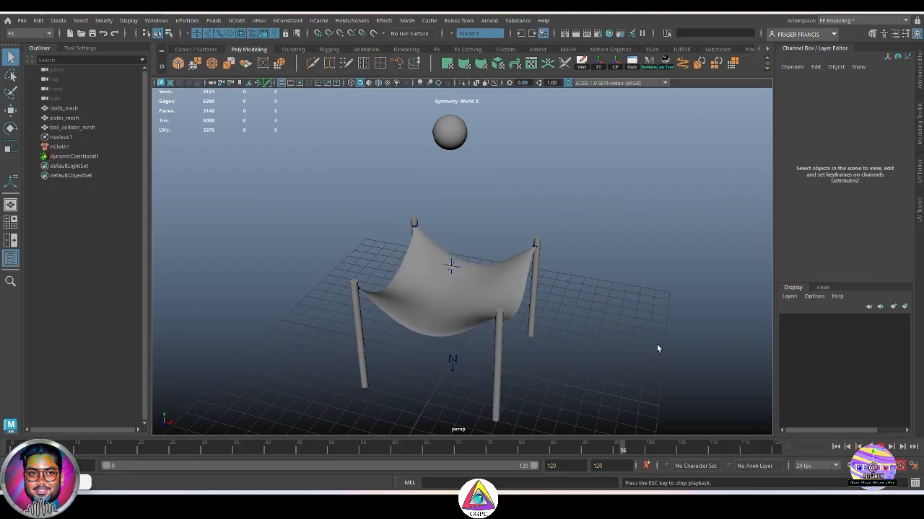
left_click_drag(672, 352, 635, 361, "alt")
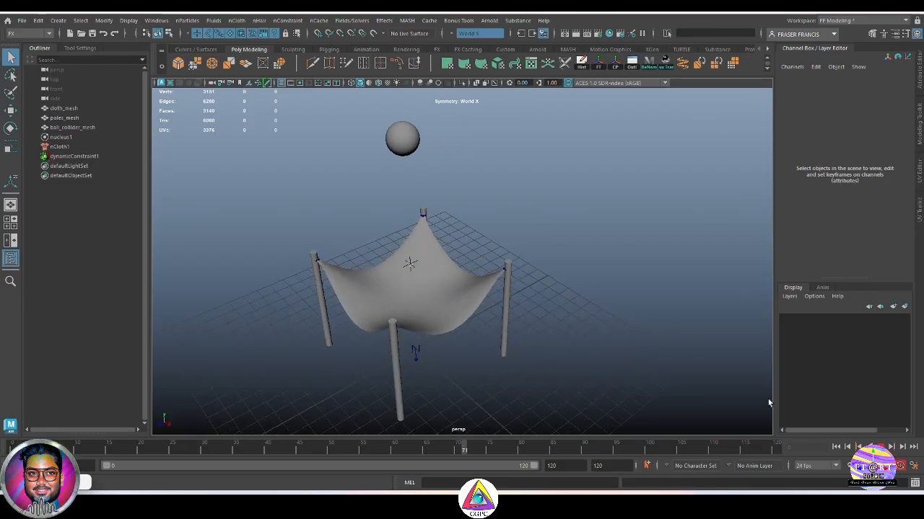
left_click(869, 446)
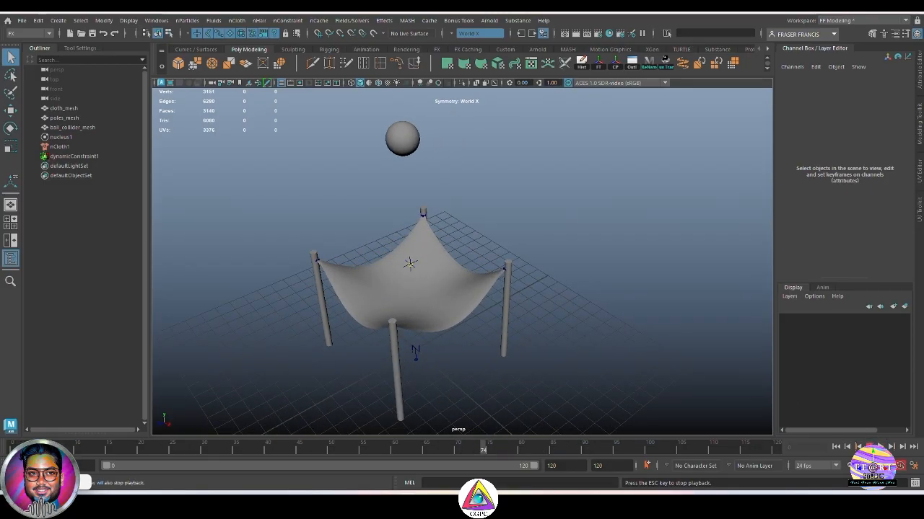
left_click(869, 446)
mouse_move(569, 338)
left_mouse_down("alt")
mouse_move(635, 331)
mouse_move(717, 379)
mouse_move(656, 334)
mouse_move(690, 321)
mouse_move(670, 313)
mouse_move(548, 318)
mouse_move(629, 333)
mouse_move(542, 334)
mouse_move(629, 322)
mouse_move(630, 345)
mouse_move(584, 344)
mouse_move(580, 331)
left_mouse_up("alt")
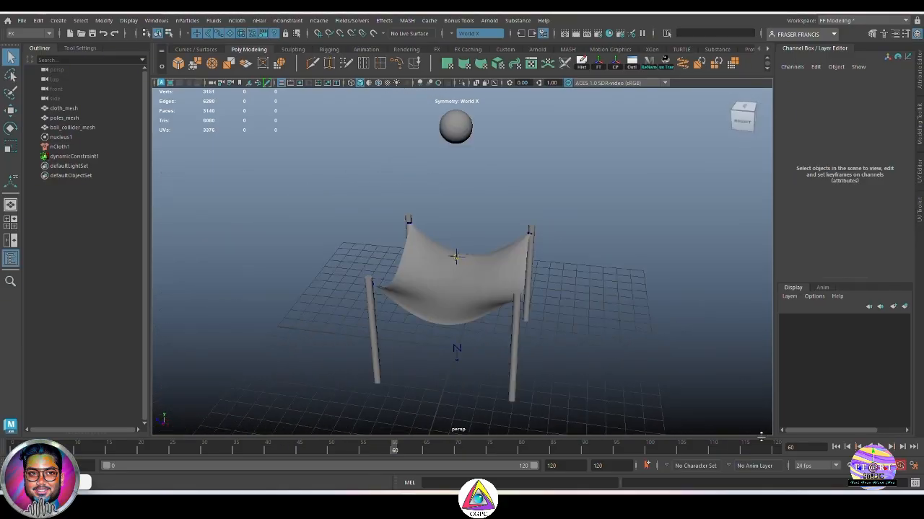
left_click_drag(596, 342, 602, 373, "alt")
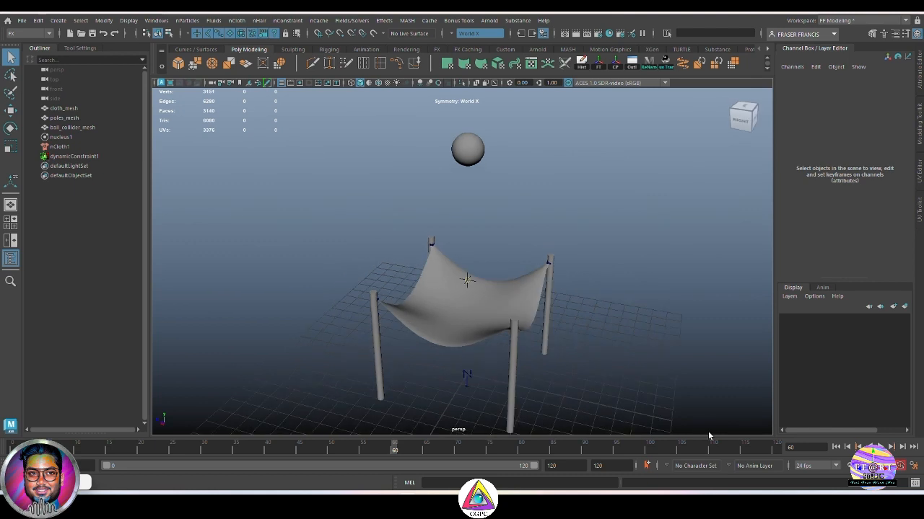
left_click(837, 449)
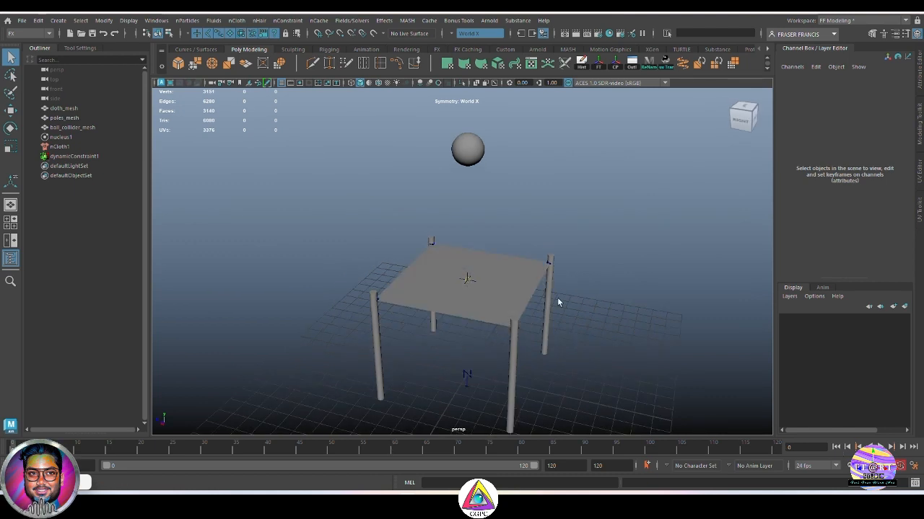
Select cloth_mesh, frame it and switch it to vertex selection
mouse_move(557, 298)
left_mouse_down("alt")
mouse_move(587, 303)
mouse_move(574, 296)
left_mouse_up("alt")
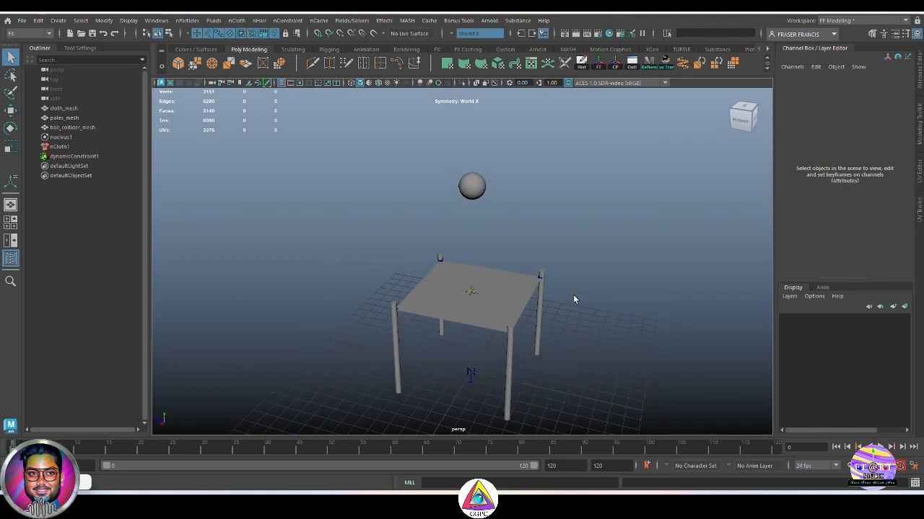
left_click(489, 295)
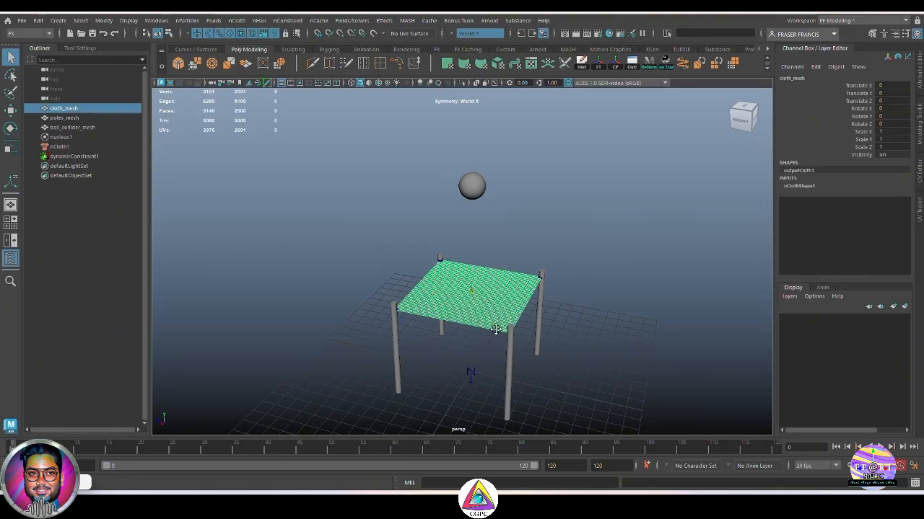
key("f")
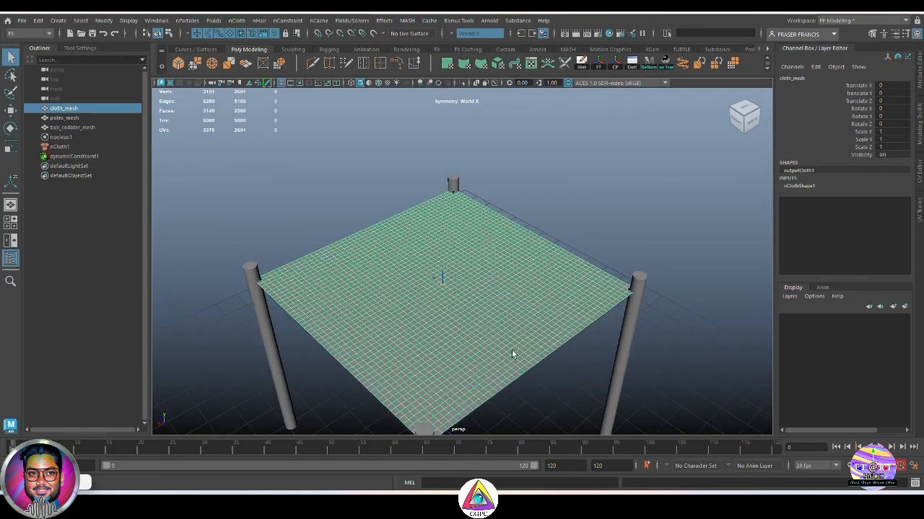
left_click_drag(512, 354, 504, 258, "alt")
right_click_drag(649, 182, 605, 178)
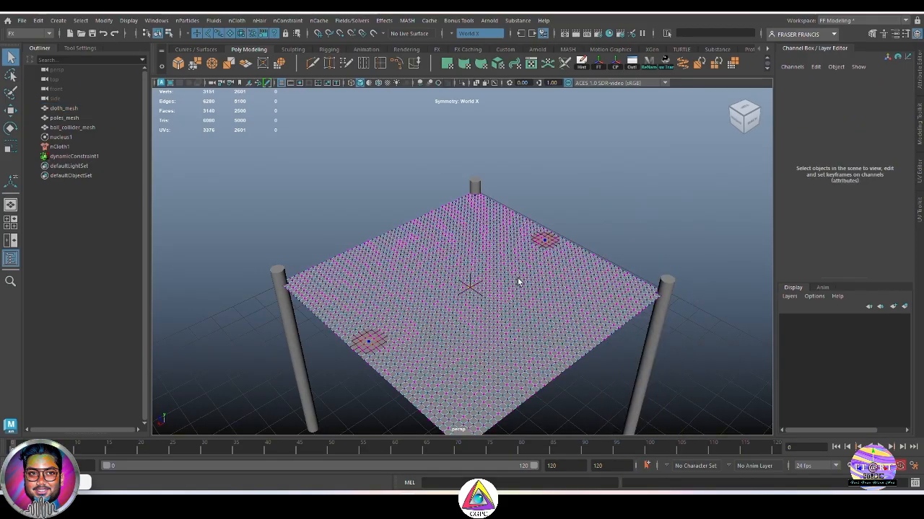
Paint-select a roughly circular patch of vertices at the centre of the cloth with the Paint Selection tool
left_click(475, 291)
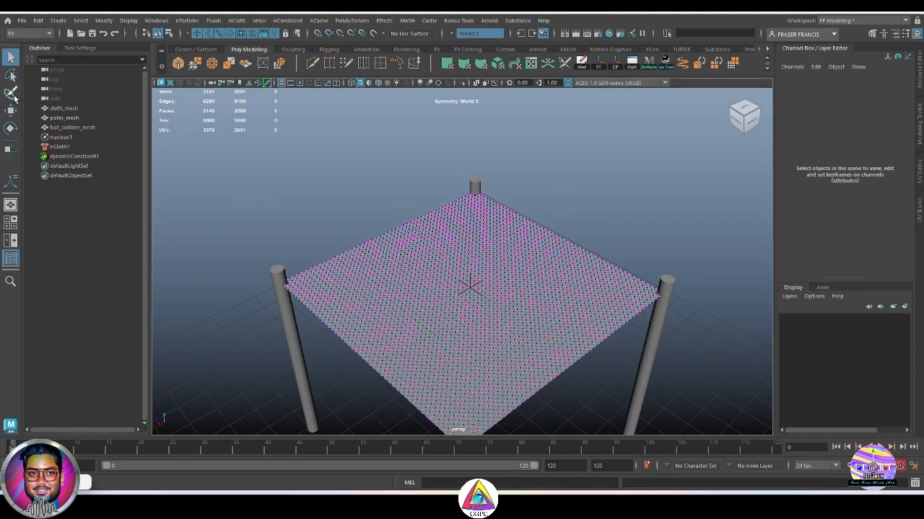
left_click(11, 93)
right_click_drag(610, 278, 630, 192, "alt")
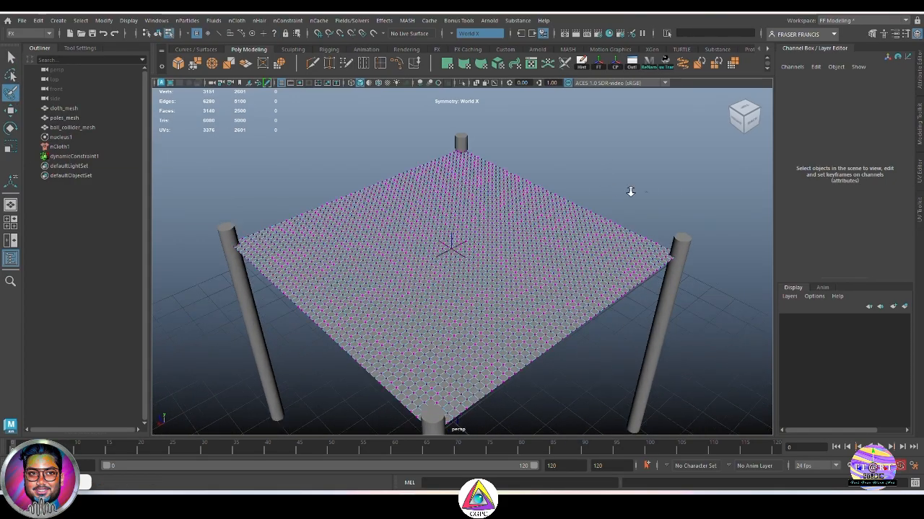
mouse_move(630, 191)
left_mouse_down("alt")
mouse_move(614, 219)
mouse_move(489, 290)
left_mouse_up("alt")
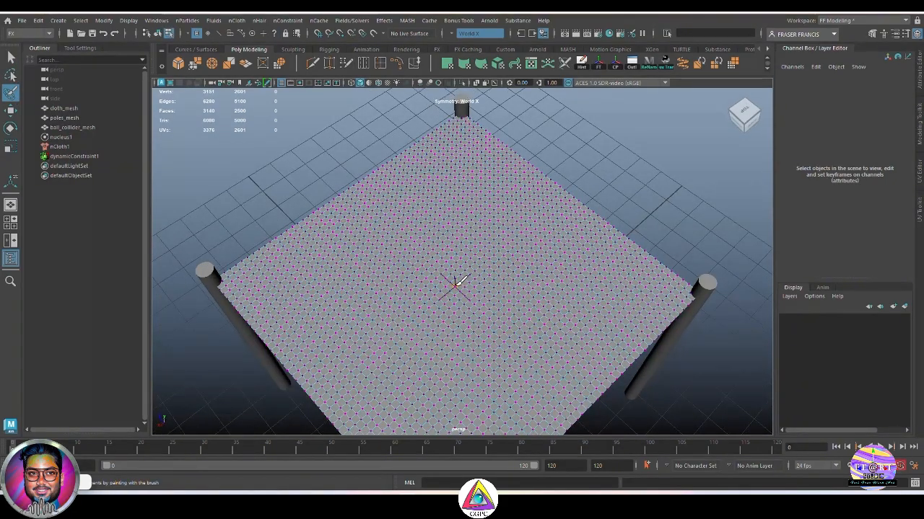
left_click(457, 284)
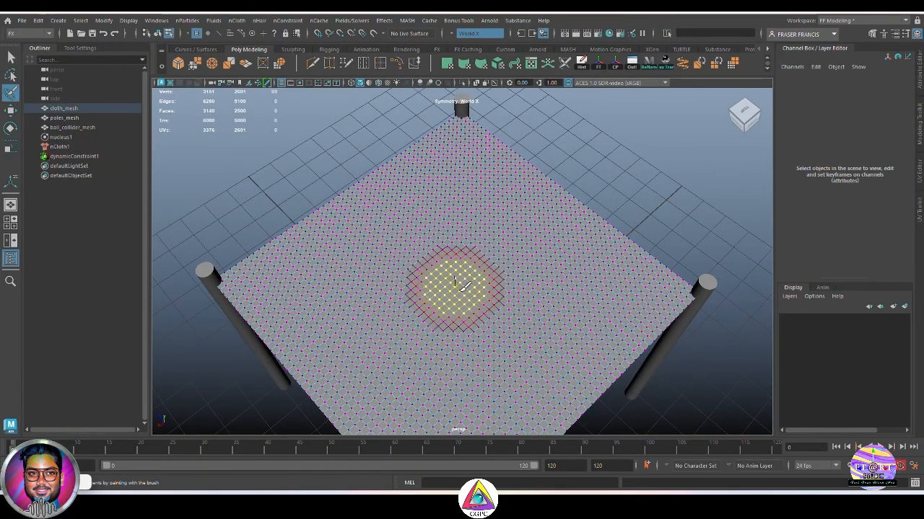
mouse_move(461, 285)
left_mouse_down()
mouse_move(476, 303)
mouse_move(425, 303)
mouse_move(447, 278)
mouse_move(432, 278)
mouse_move(429, 303)
mouse_move(464, 303)
left_mouse_up()
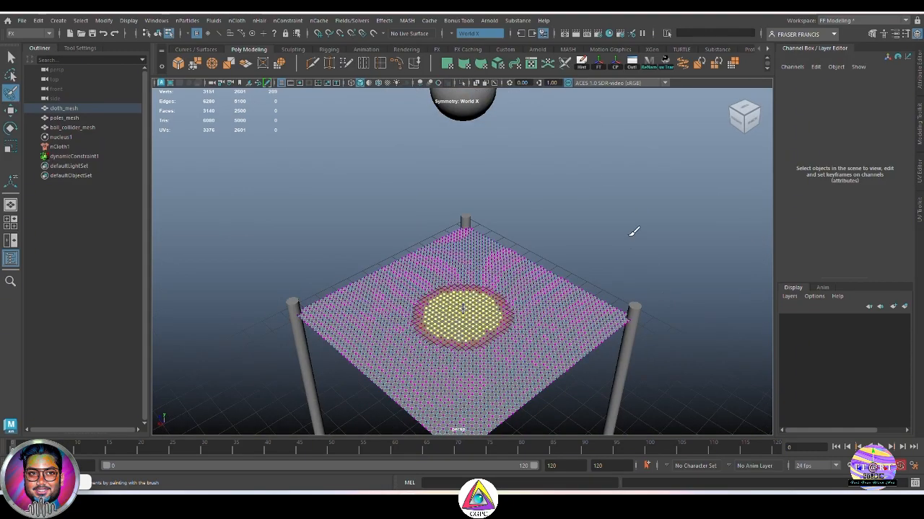
Create a Tearable Surface constraint from the selected centre vertices
mouse_move(633, 232)
left_mouse_down("alt")
mouse_move(656, 240)
mouse_move(643, 243)
mouse_move(655, 240)
mouse_move(646, 230)
left_mouse_up("alt")
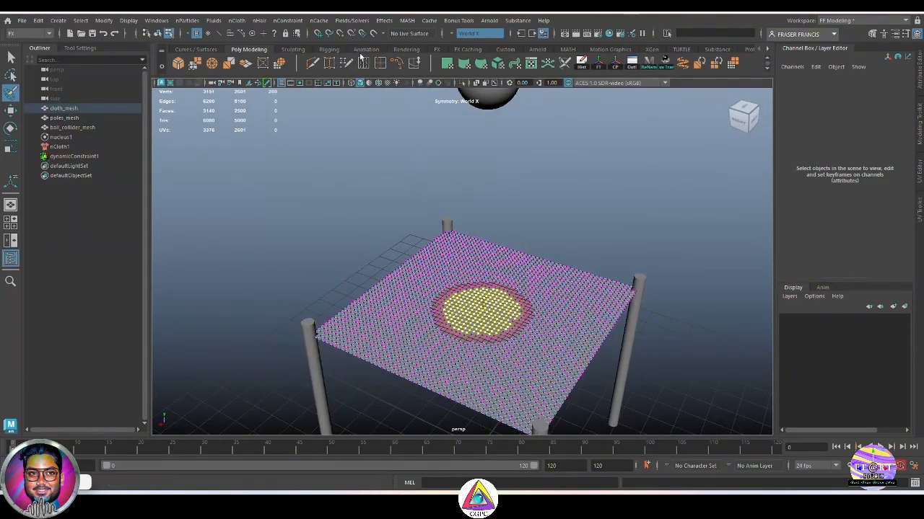
left_click(285, 20)
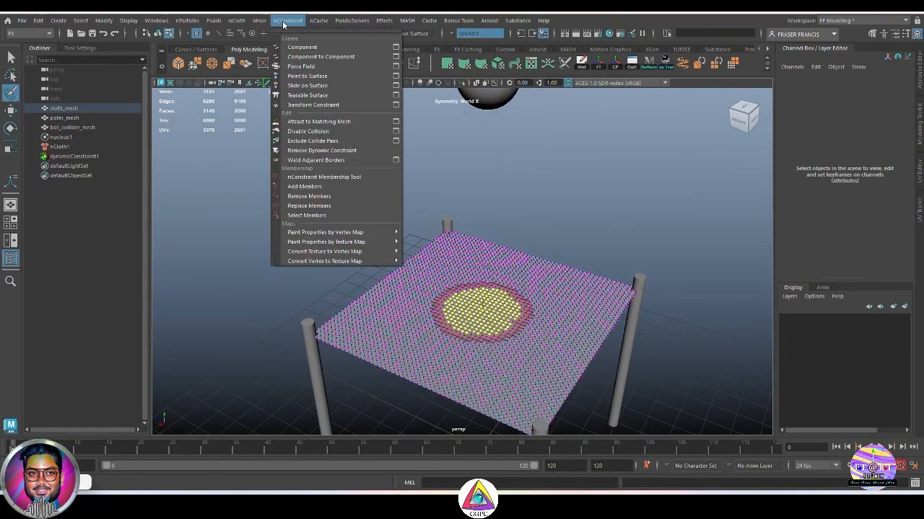
left_click(354, 96)
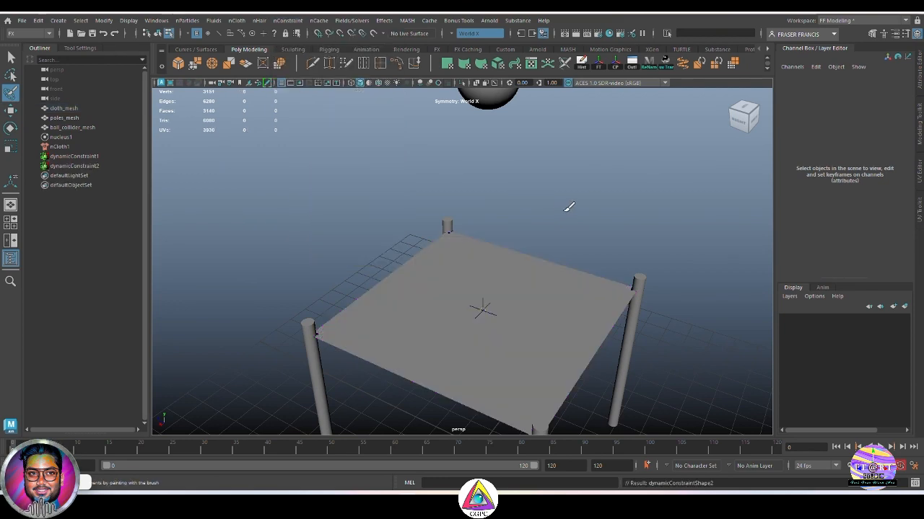
left_click_drag(694, 318, 599, 281, "alt")
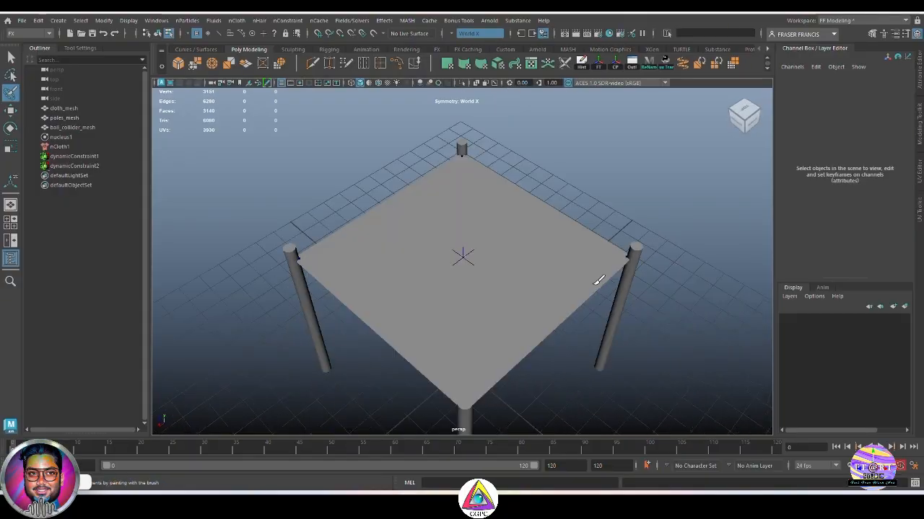
Return to the Select tool, switch the cloth back to object mode and deselect it
left_click(10, 57)
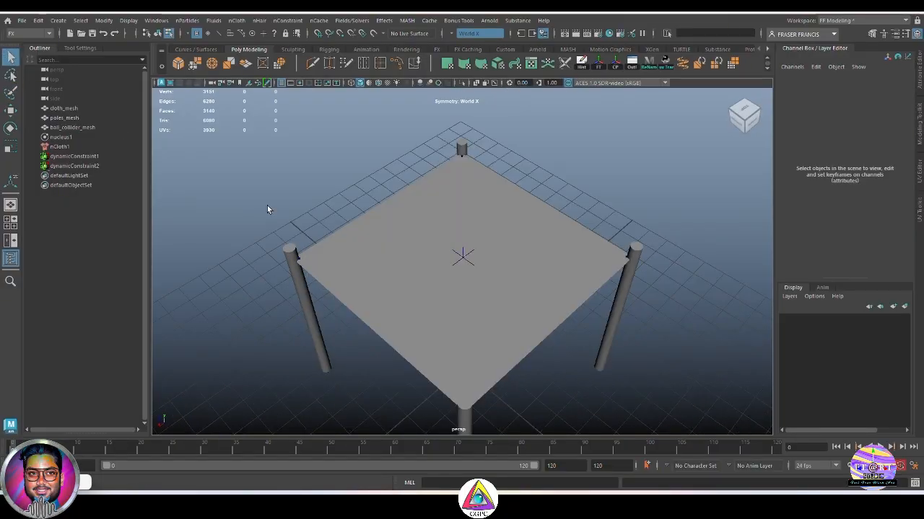
left_click(543, 271)
key("Tab")
right_click_drag(516, 283, 679, 208)
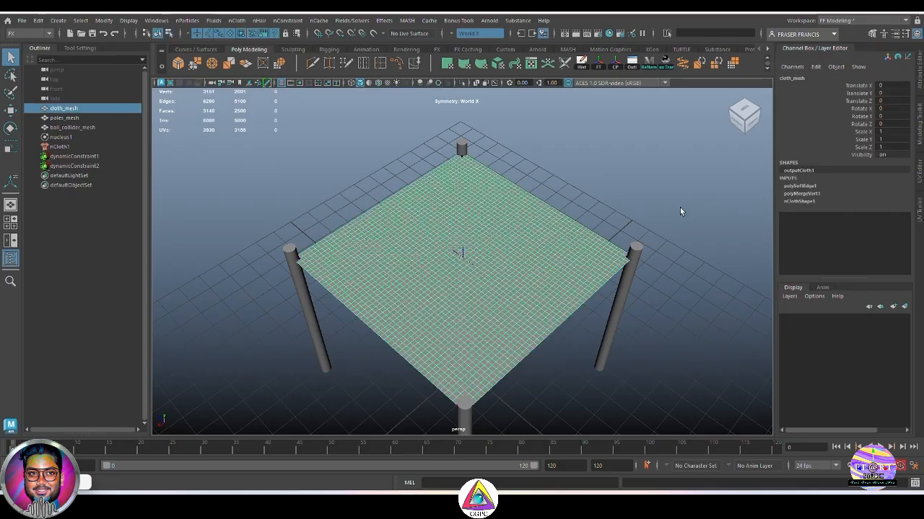
left_click(679, 208)
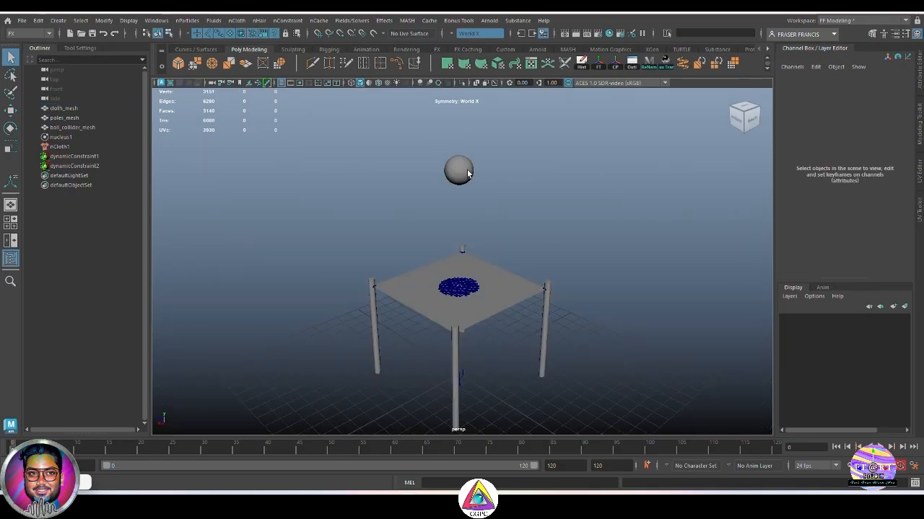
Select ball_collider_mesh and key its transforms at frame 0 in its starting position above the cloth
scroll(474, 176, "down", 2)
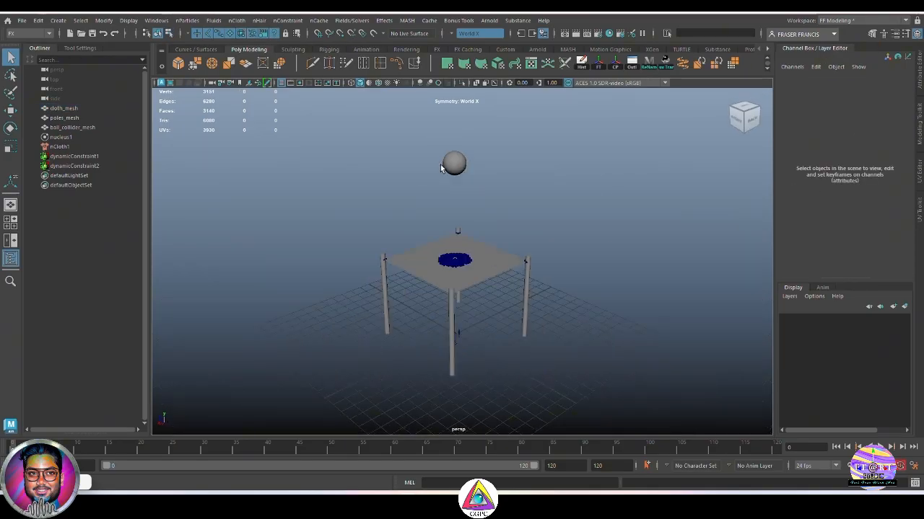
left_click(453, 165)
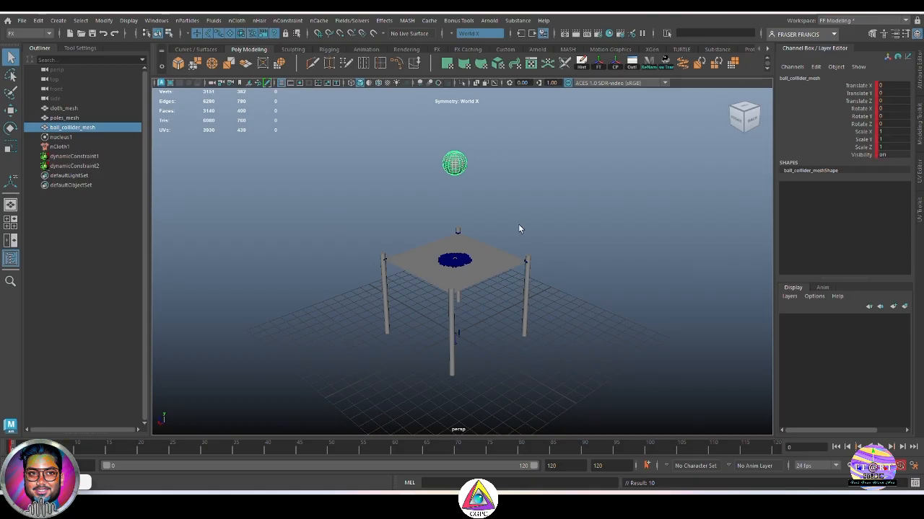
left_click_drag(534, 212, 548, 215, "alt")
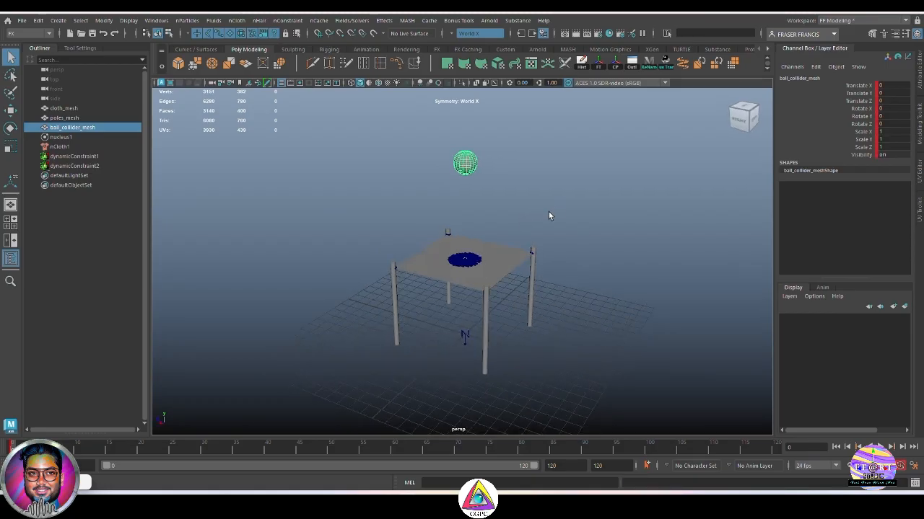
At frame 20, move the ball straight down through the cloth to a Translate Y of about -13.2 and key it
left_click(141, 450)
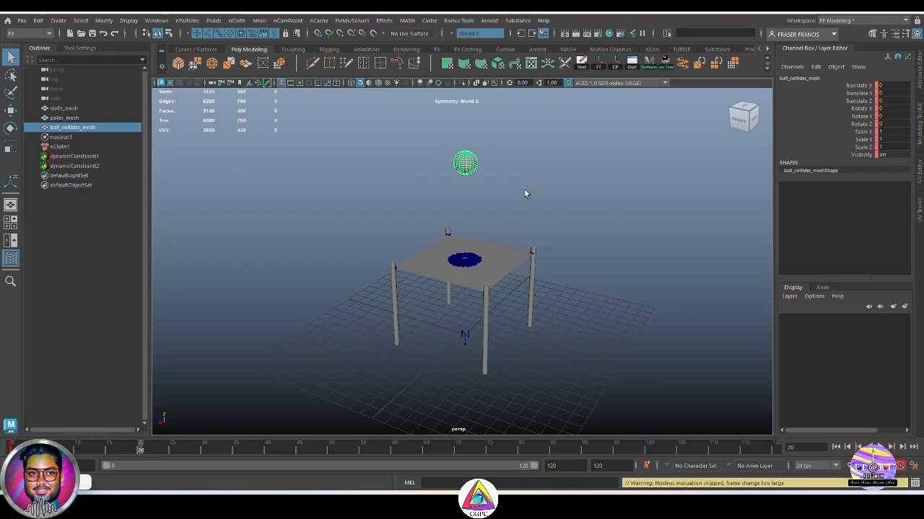
key("w")
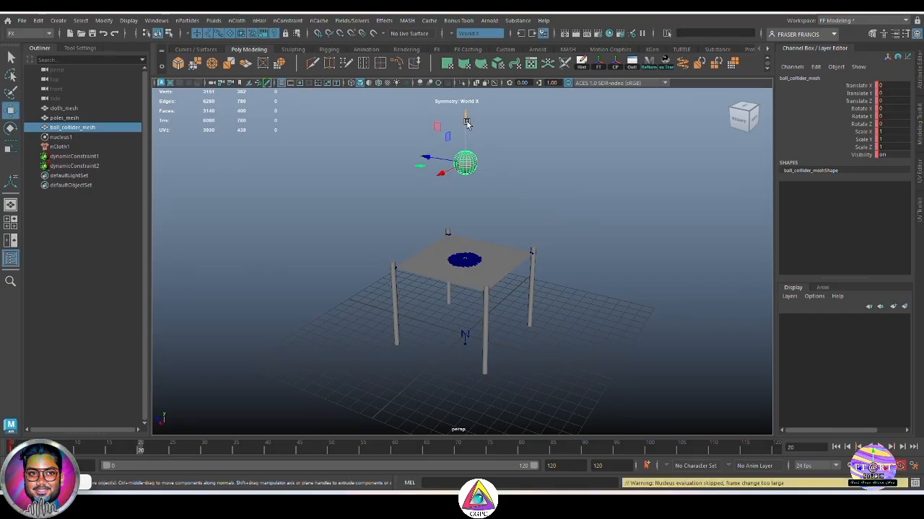
left_click_drag(466, 123, 481, 284)
key("space")
left_click_drag(531, 326, 535, 343)
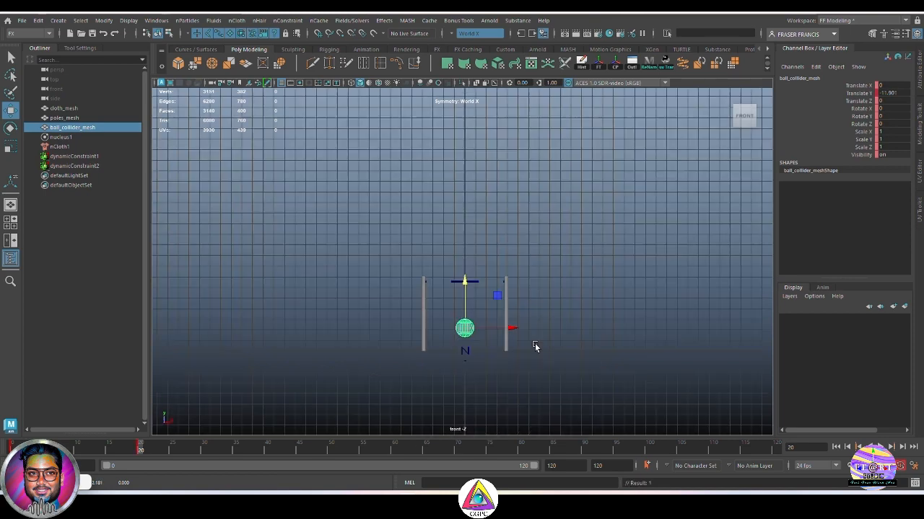
right_click_drag(541, 351, 577, 392, "alt")
middle_click_drag(577, 392, 577, 226, "alt")
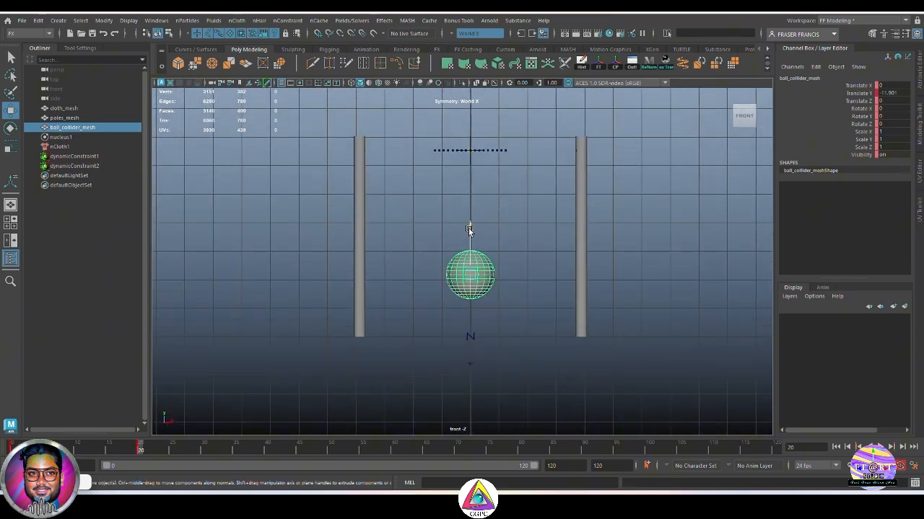
left_click_drag(468, 228, 474, 268)
key("space")
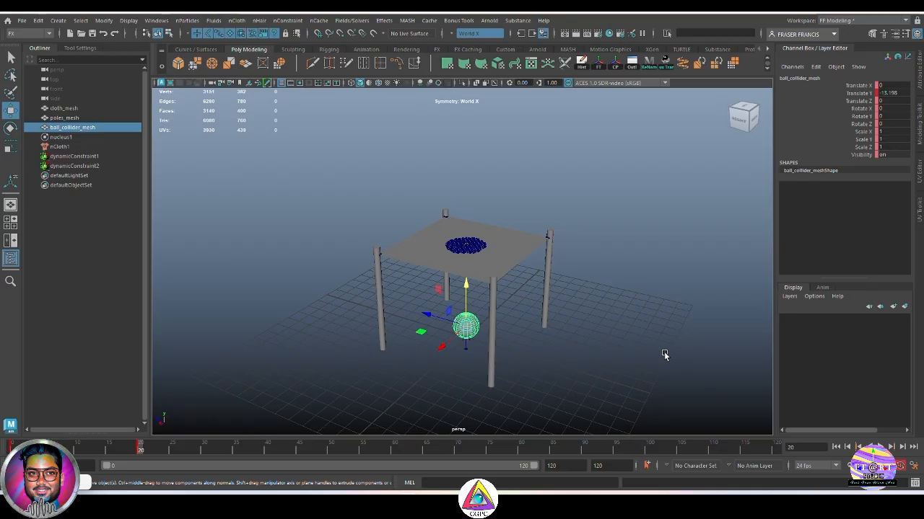
key("q")
Return to the first frame and make the ball collider a passive collider
left_click(836, 447)
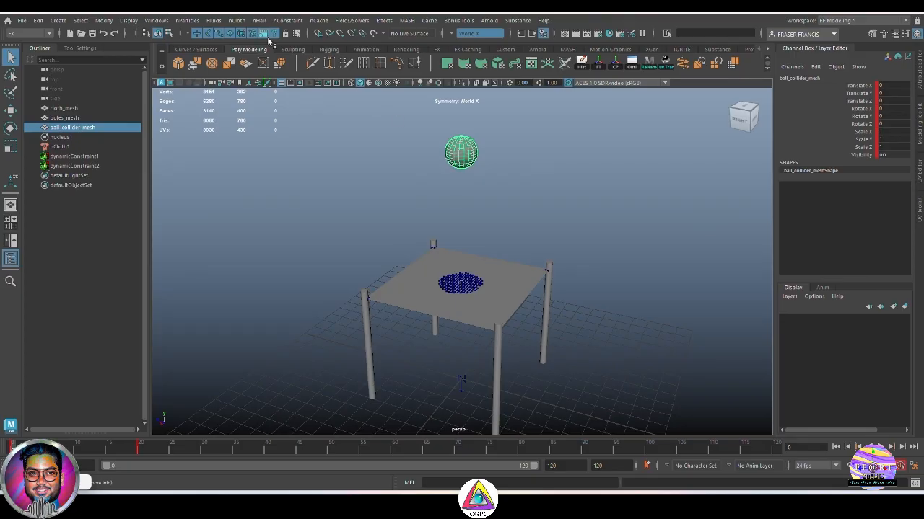
left_click(236, 20)
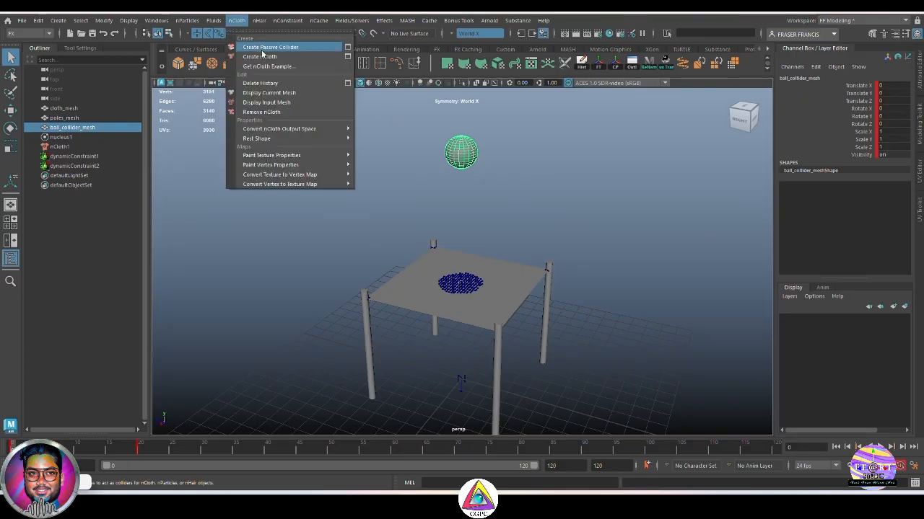
left_click(263, 49)
Play the simulation to watch the ball tear through the cloth, then rewind the timeline to frame 0
scroll(462, 260, "up", 3)
key("alt+v")
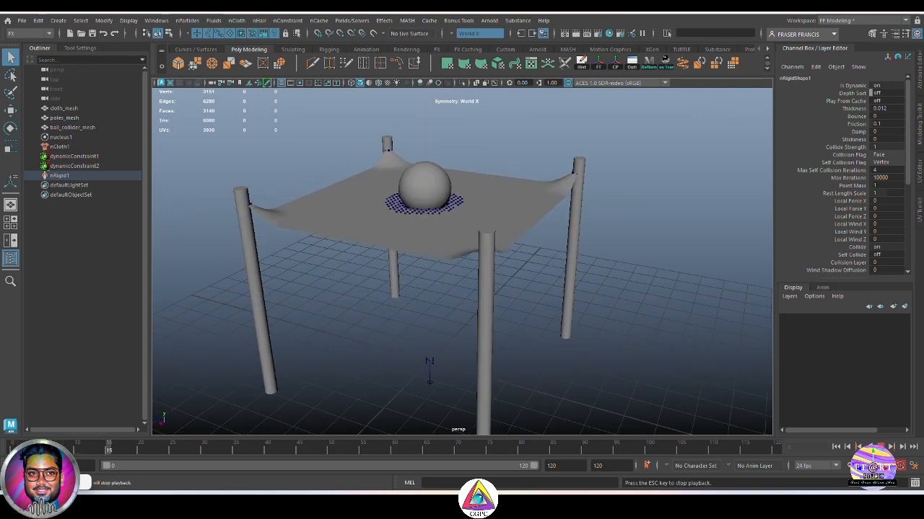
left_click_drag(505, 289, 591, 305, "alt")
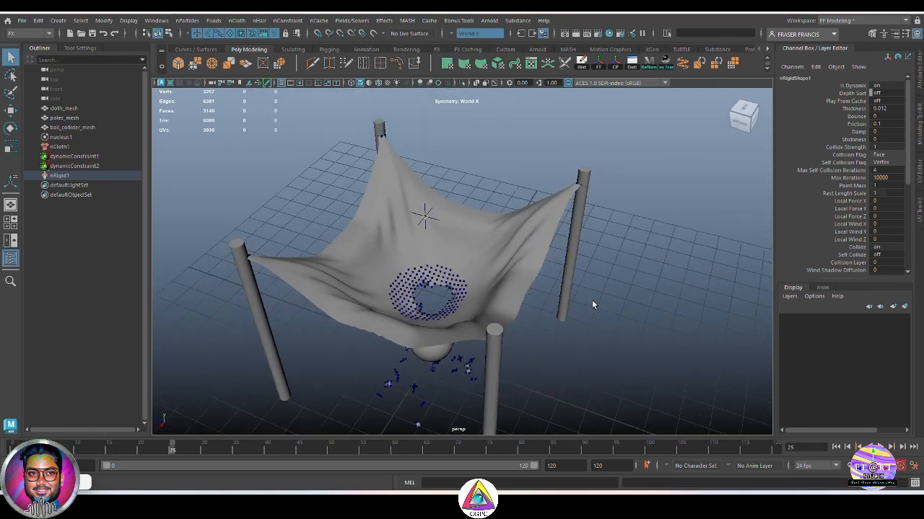
left_click(181, 448)
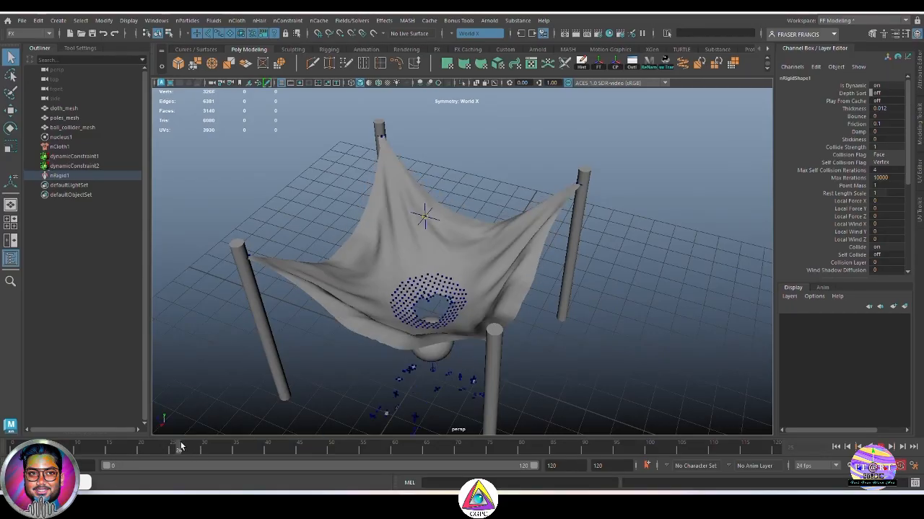
left_click_drag(180, 447, 2, 448)
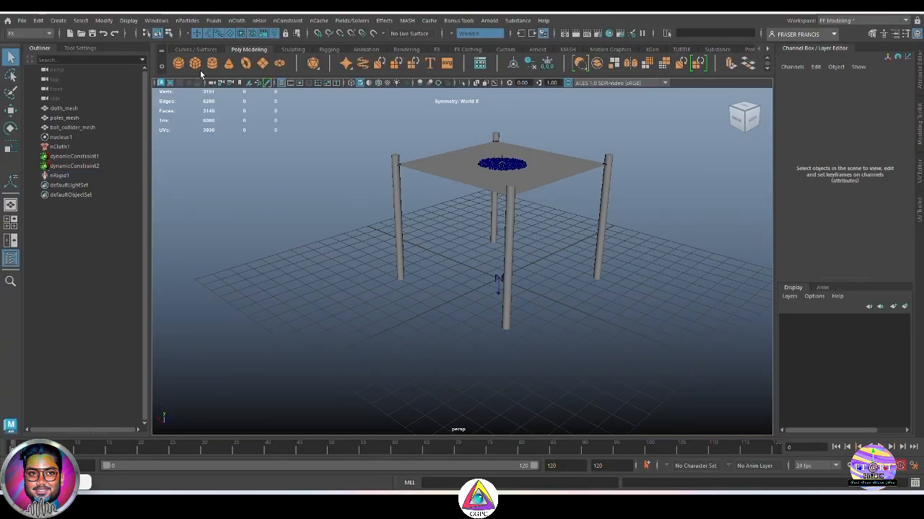
Create a polygon plane at the origin, scale it up uniformly as a ground well beyond the four poles, and deselect it
left_click(261, 62)
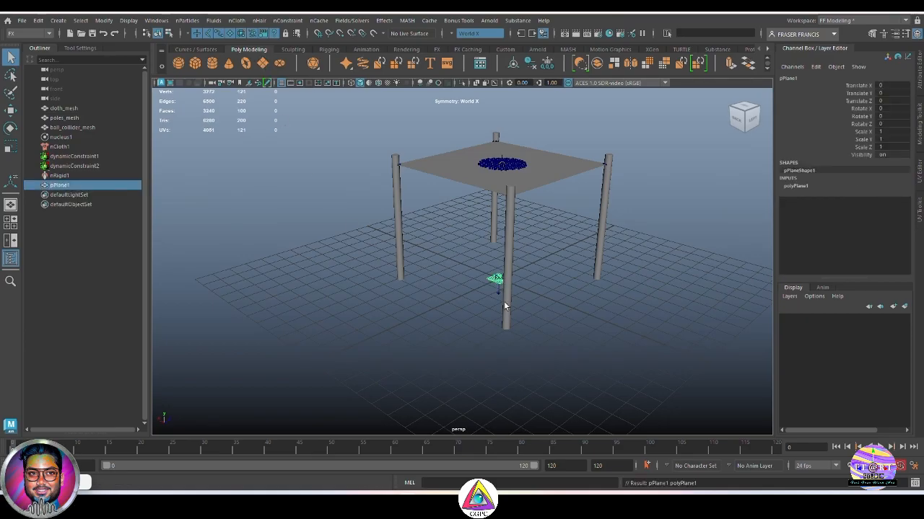
key("r")
left_click_drag(498, 278, 717, 328)
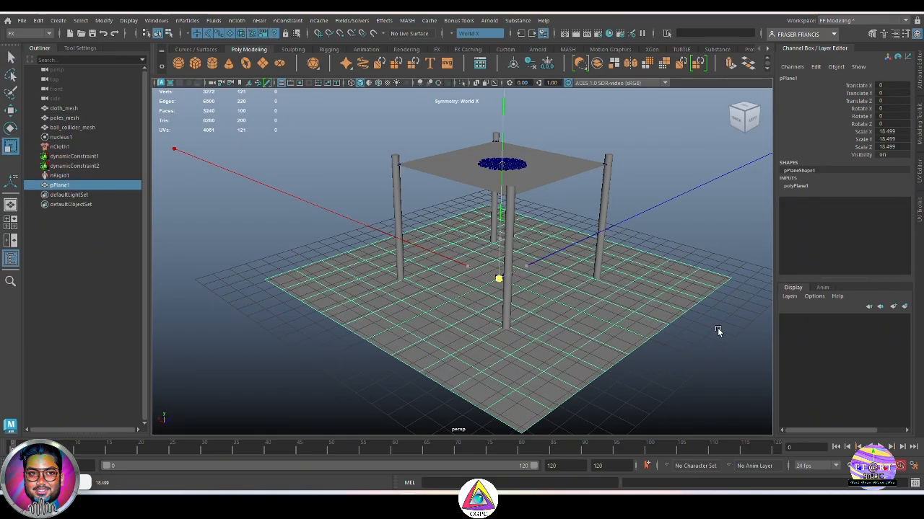
key("w")
left_click(666, 210)
left_click_drag(626, 315, 377, 157, "alt")
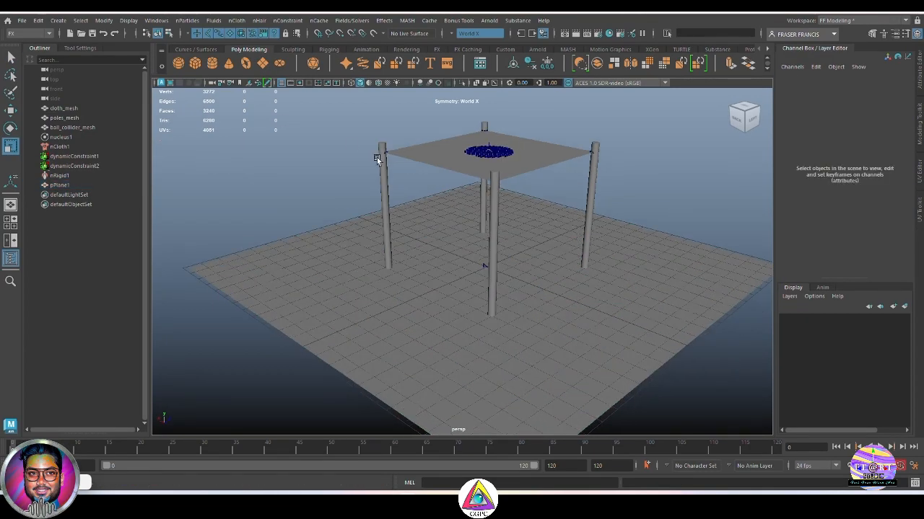
Play the simulation with the ground plane in place and stop the playback
left_click_drag(511, 329, 563, 336, "alt")
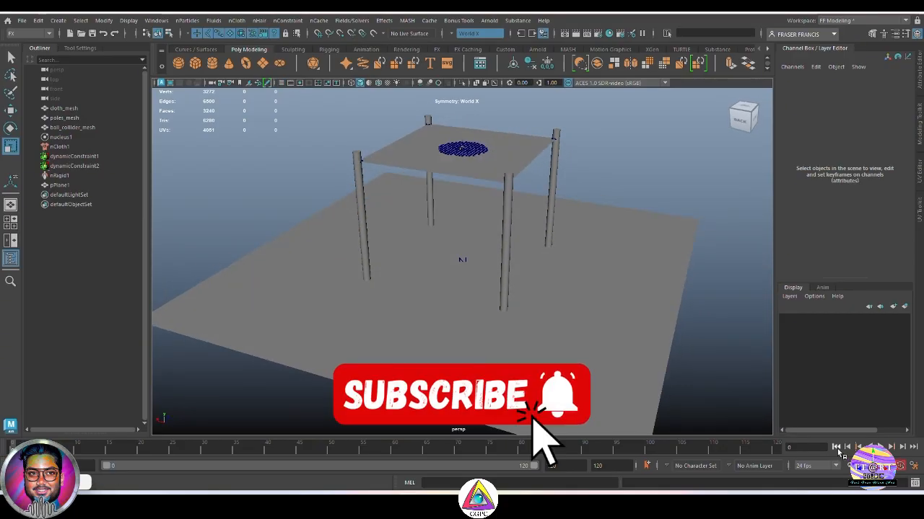
key("alt+v")
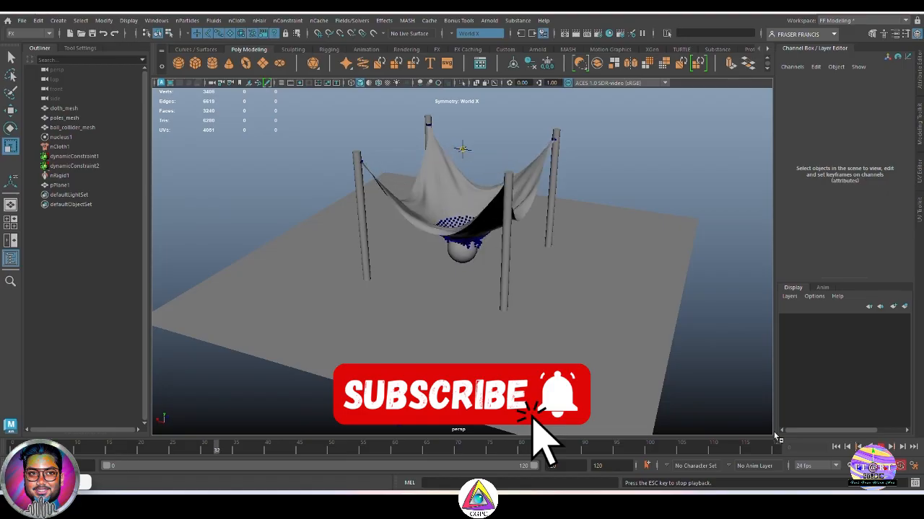
key("Escape")
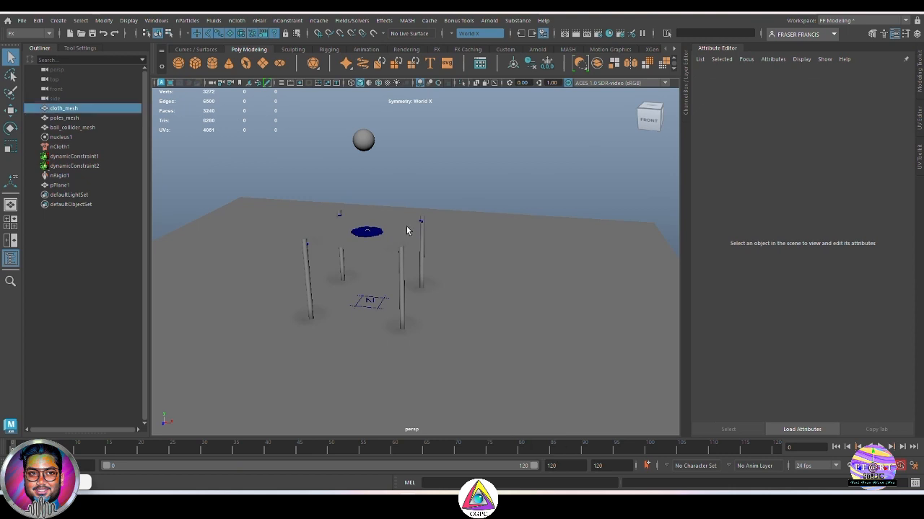
Assign a new Blinn material to cloth_mesh
right_click(506, 135)
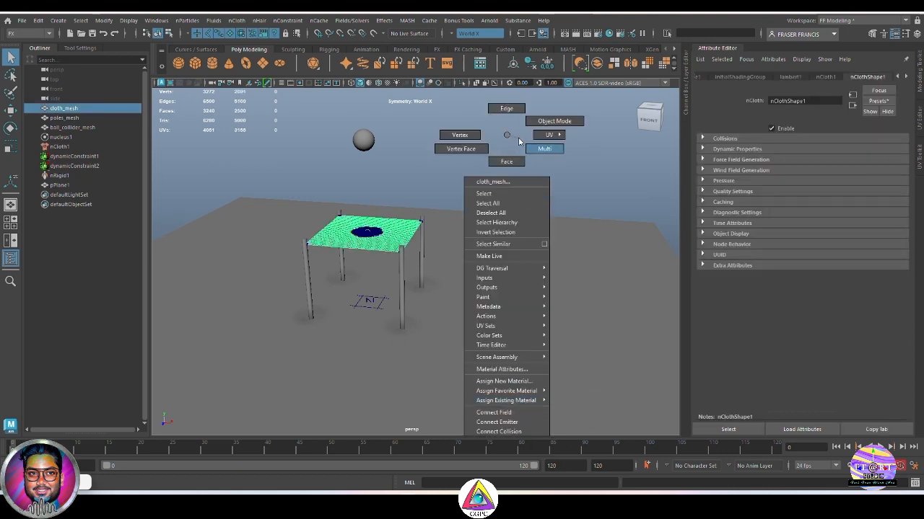
left_click(503, 381)
left_click(407, 225)
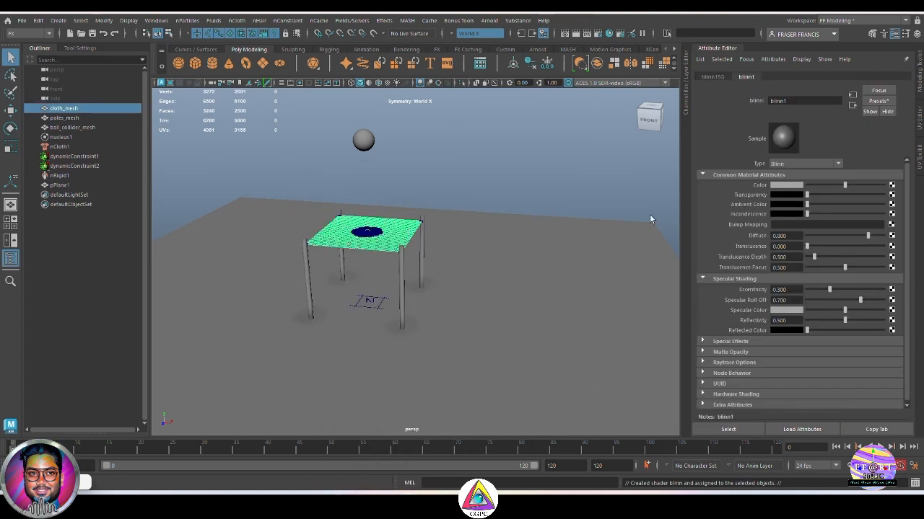
Set the cloth's Blinn color to a bright blue with hue about 208, saturation 0.994 and value 0.895
left_click(785, 184)
left_click(763, 223)
left_click(786, 235)
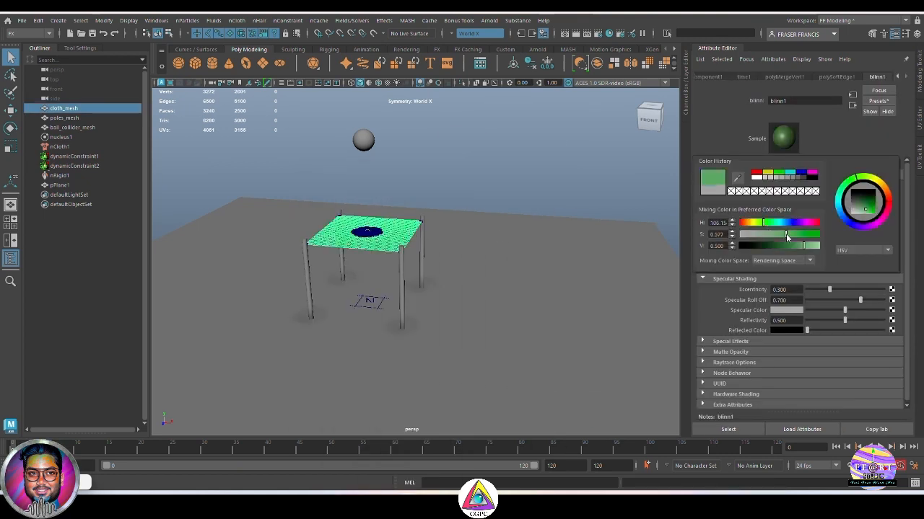
left_click(780, 223)
left_click_drag(780, 223, 817, 246)
left_click(818, 235)
left_click(787, 223)
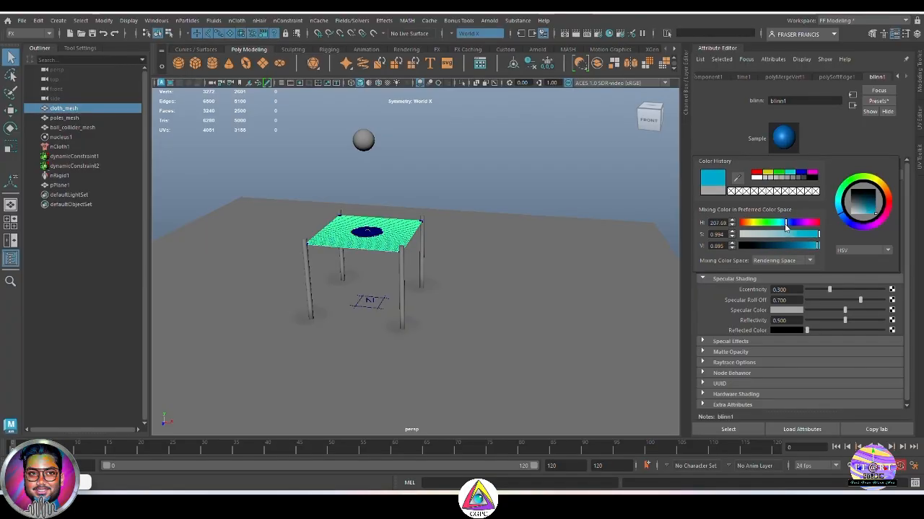
left_click(586, 228)
Select the ground plane and assign a new Lambert material to it
middle_click_drag(586, 228, 627, 252, "alt")
right_click_drag(584, 267, 549, 395, "alt")
left_click(548, 316)
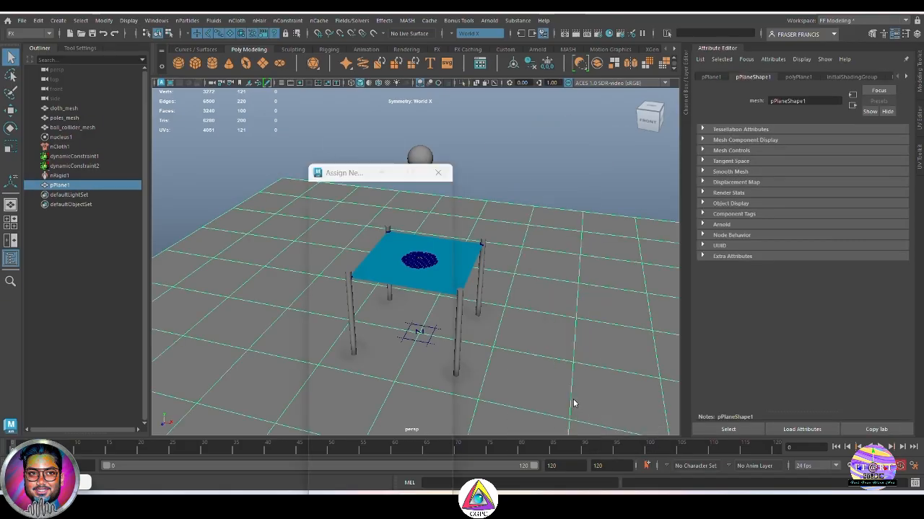
left_click(397, 249)
Set the ground's Lambert color to a dark green with hue about 90, saturation 0.519 and value 0.432
left_click(793, 187)
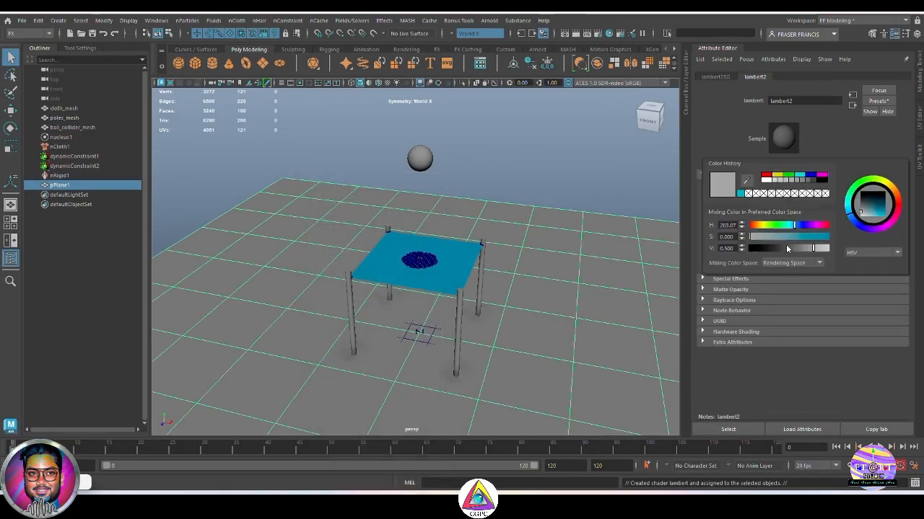
left_click(772, 225)
left_click(787, 237)
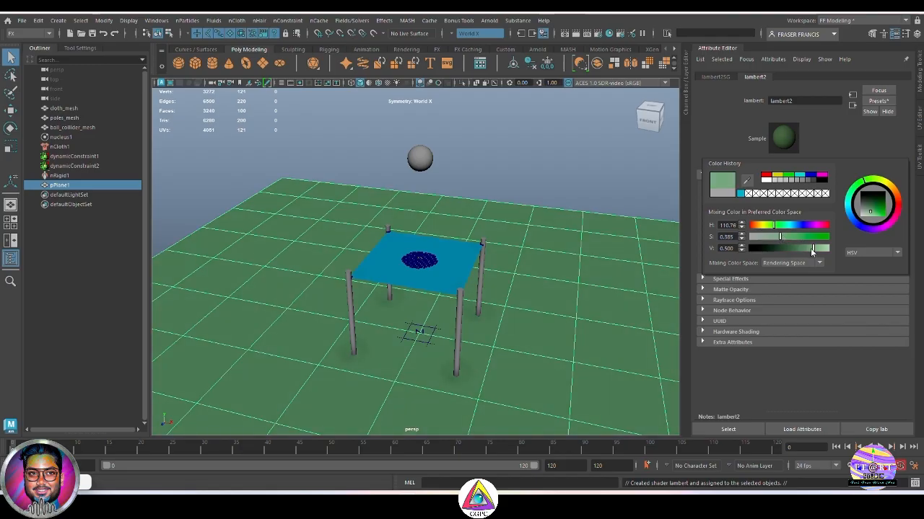
left_click_drag(813, 248, 809, 249)
left_click(792, 236)
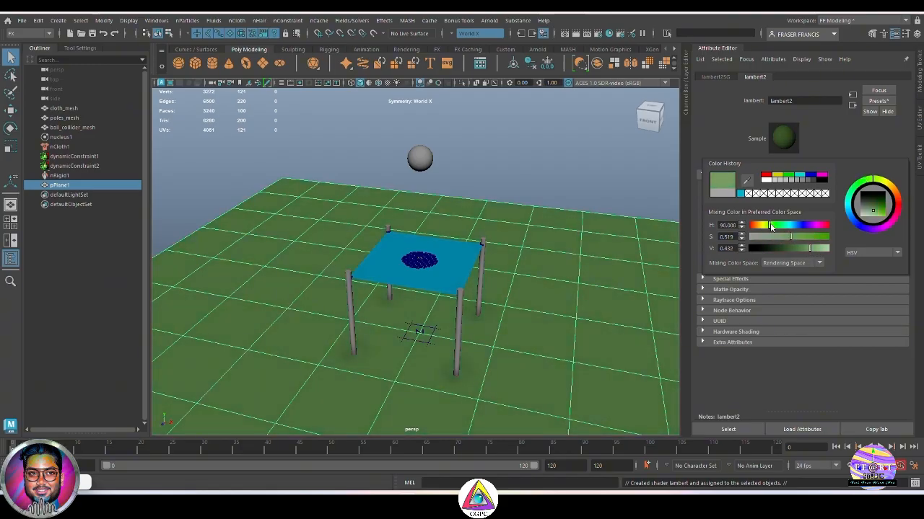
left_click(556, 227)
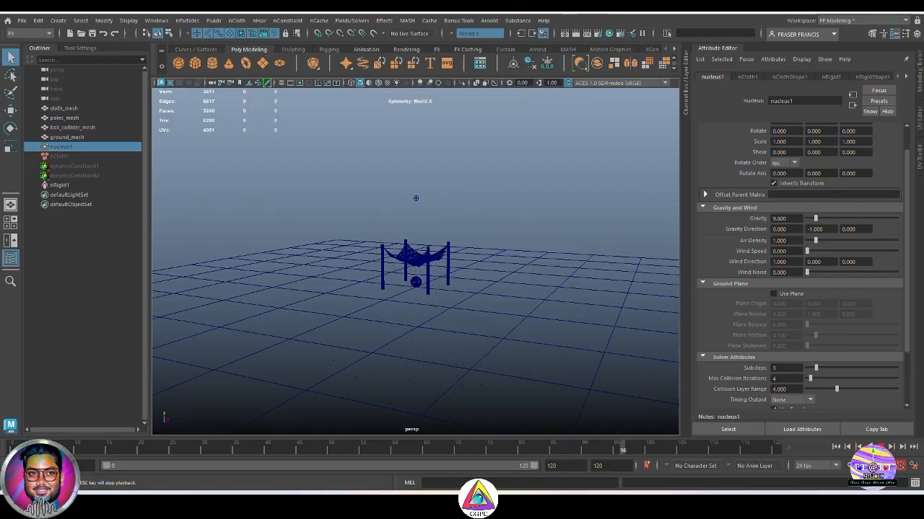
Stop the simulation playback, return to the first frame and look over the scene
left_click(881, 446)
left_click(836, 446)
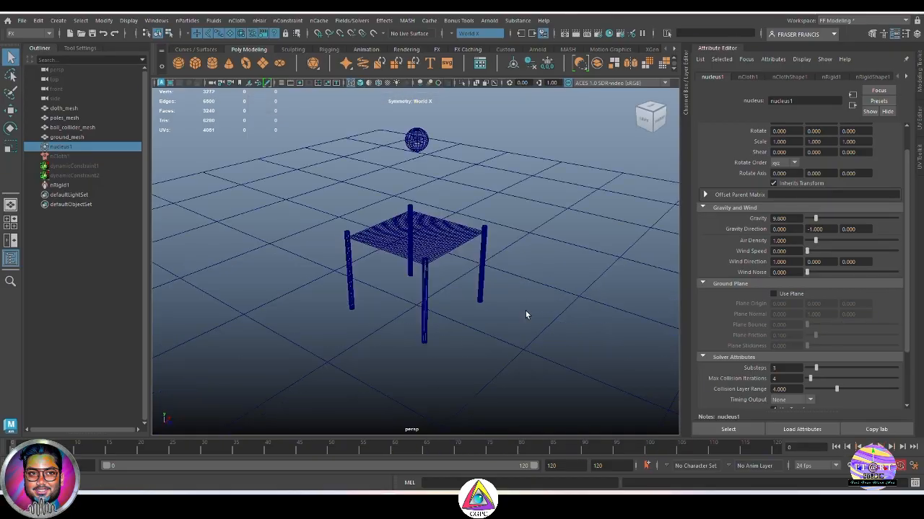
left_click_drag(526, 311, 561, 306, "alt")
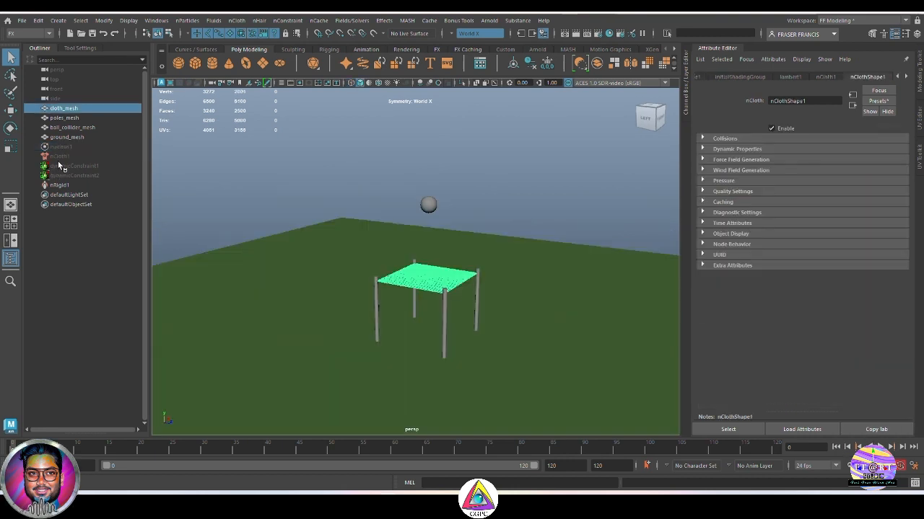
Enable Use Plane on the nucleus1 solver's ground plane, then clear the selection
left_click(63, 156)
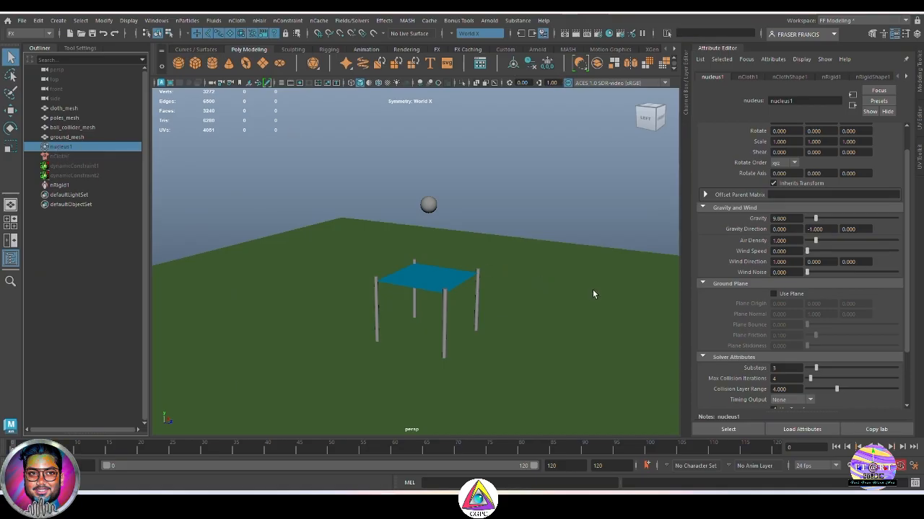
left_click(774, 294)
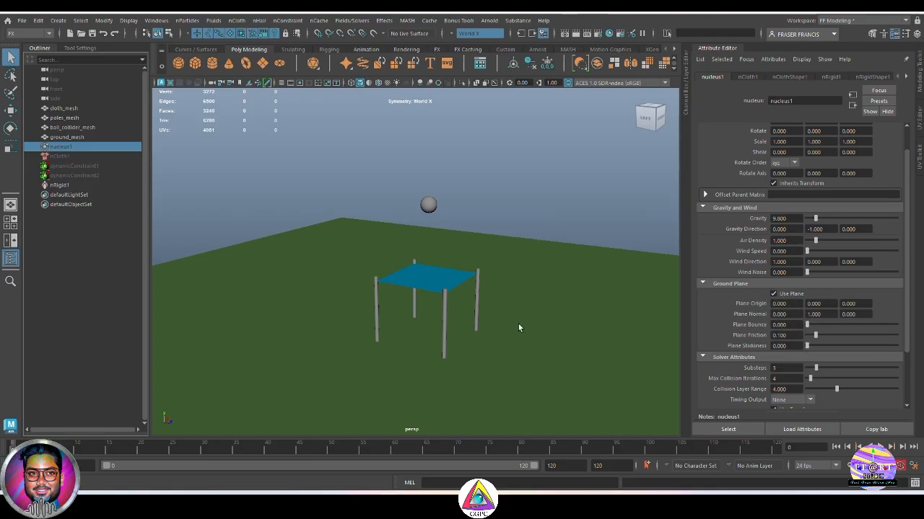
left_click(591, 286)
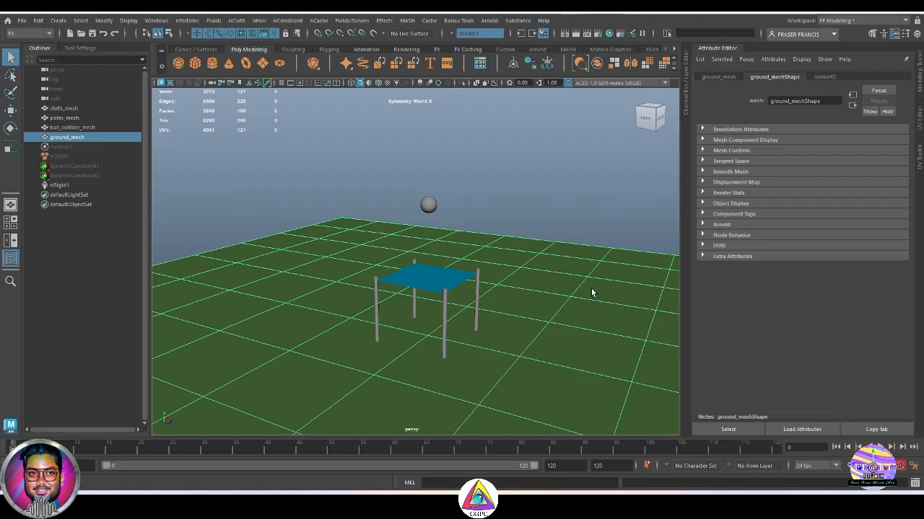
left_click(269, 166)
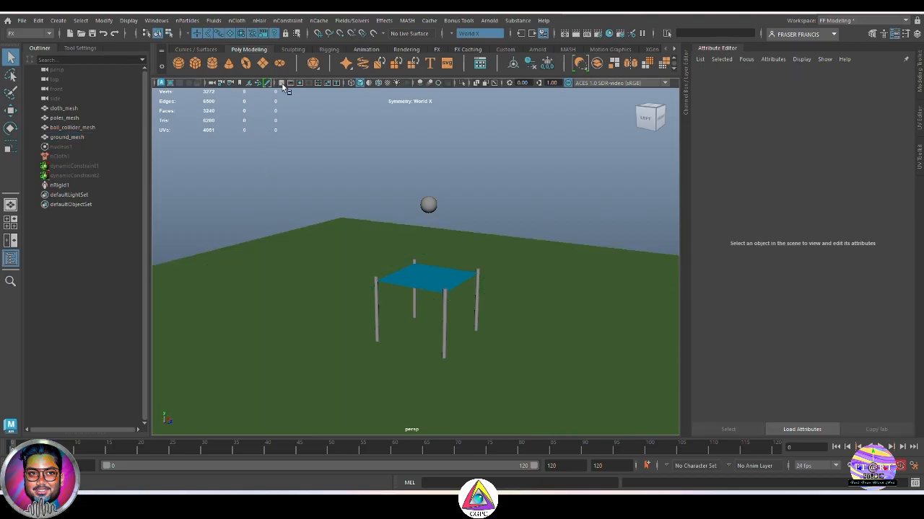
Show the viewport grid and play the simulation to watch the ball tear the cloth, then return to the first frame
scroll(506, 344, "up", 2)
scroll(508, 346, "down", 2)
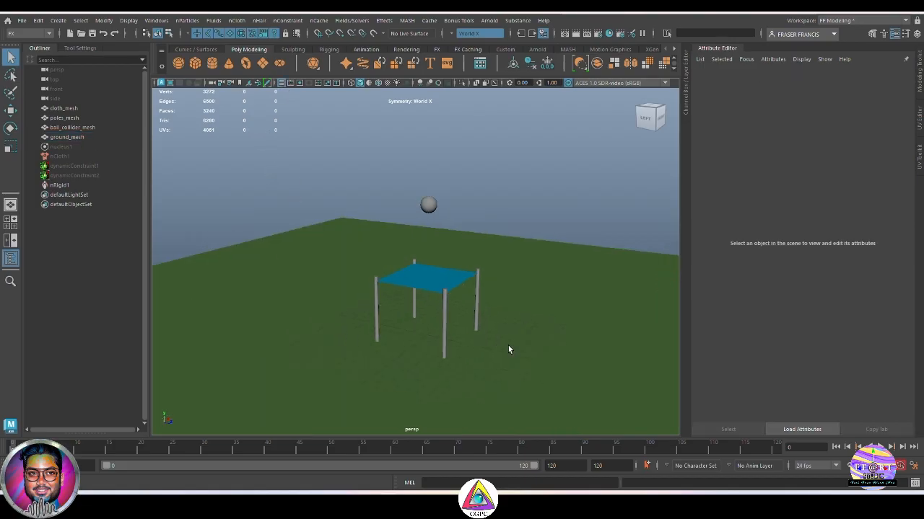
scroll(508, 345, "up", 2)
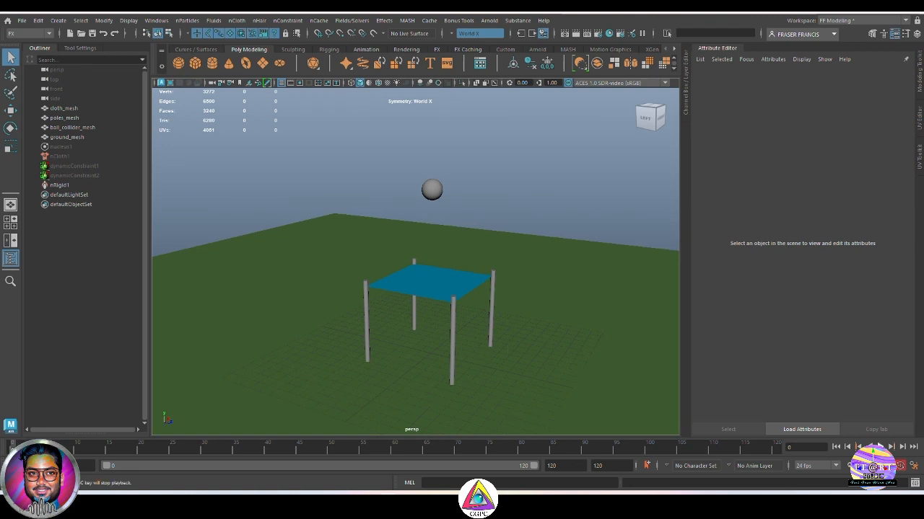
key("alt+v")
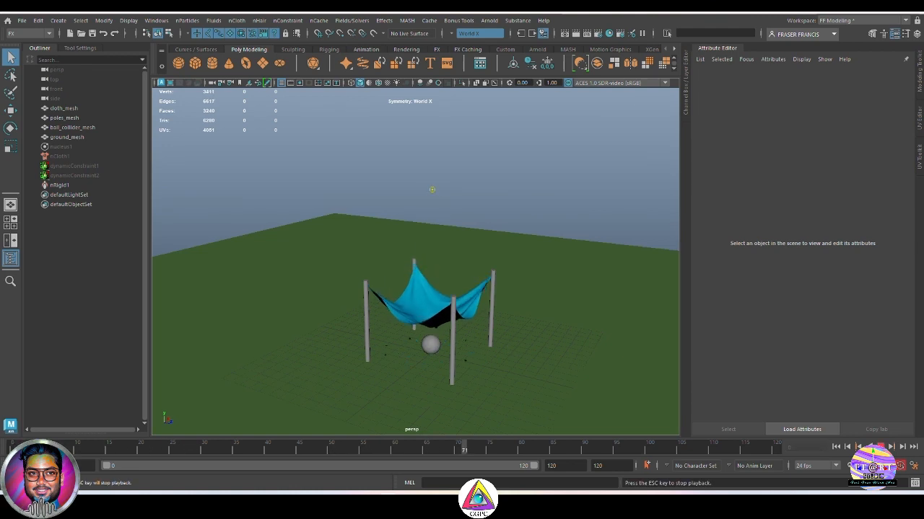
scroll(560, 398, "up", 3)
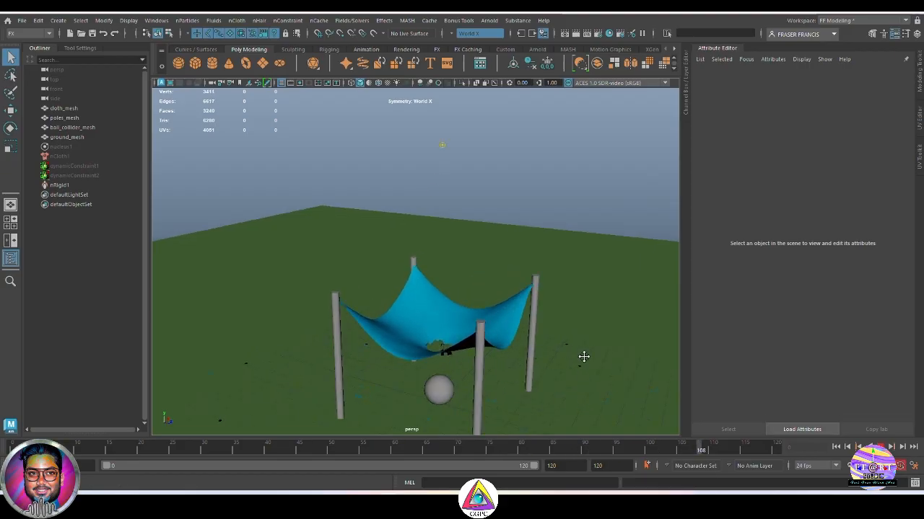
left_click_drag(583, 356, 538, 329, "alt")
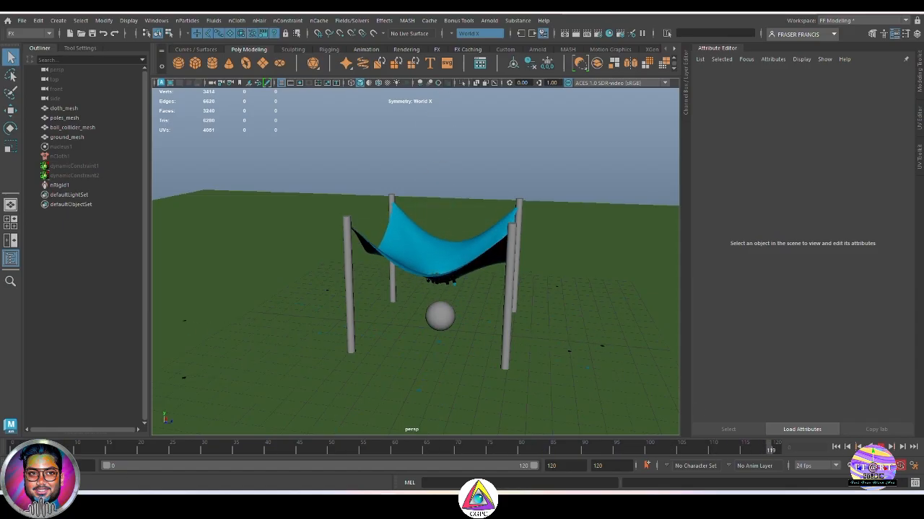
left_click(836, 448)
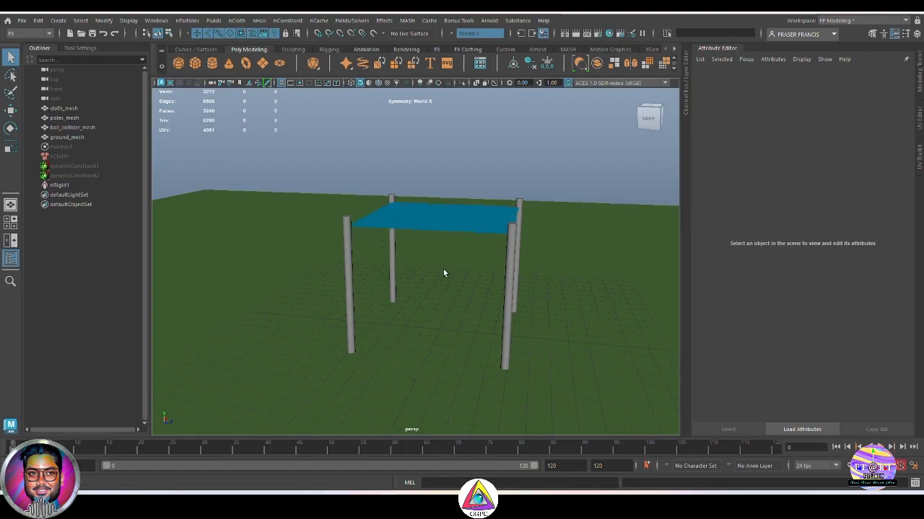
Open the nucleus1 solver attributes through nCloth1 and replay the simulation from the first frame, stopping at frame 97
left_click_drag(443, 270, 532, 284, "alt")
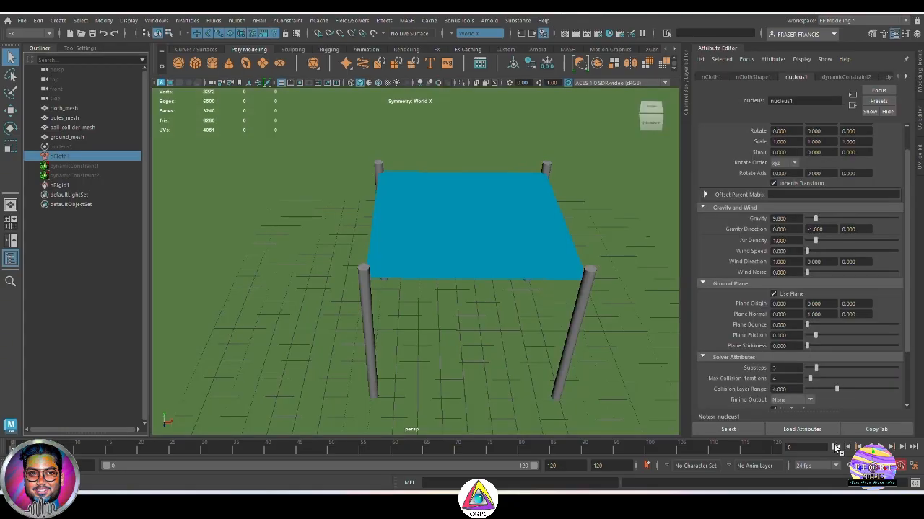
left_click(835, 447)
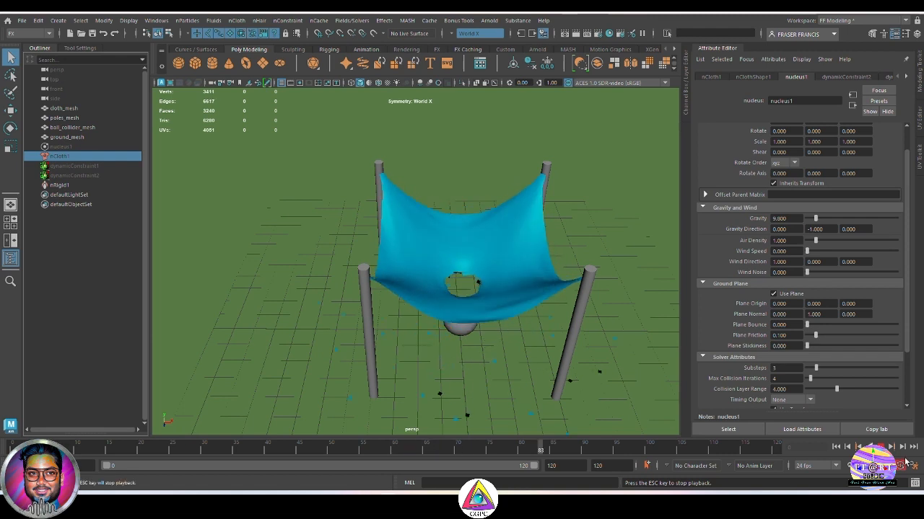
left_click(880, 447)
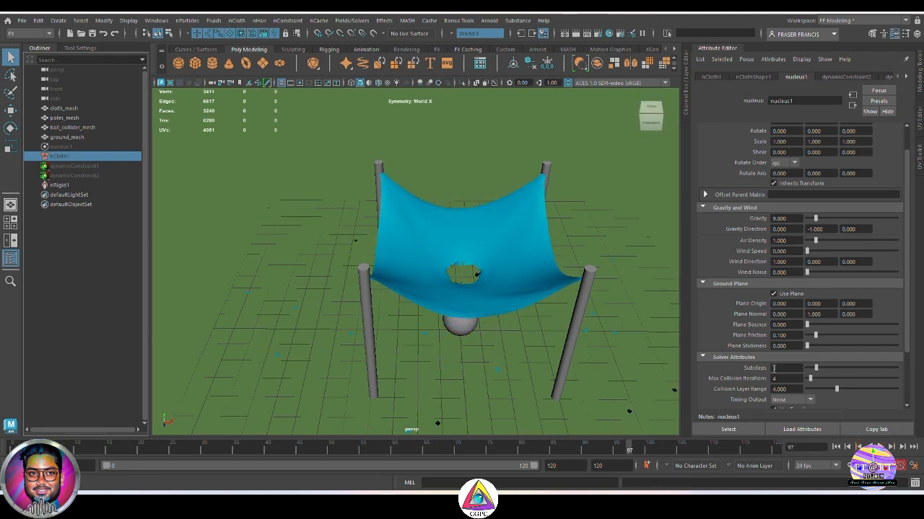
Set the nucleus1 ground plane's Plane Friction to 0.5 and replay the simulation to check how the torn pieces slide
type(".")
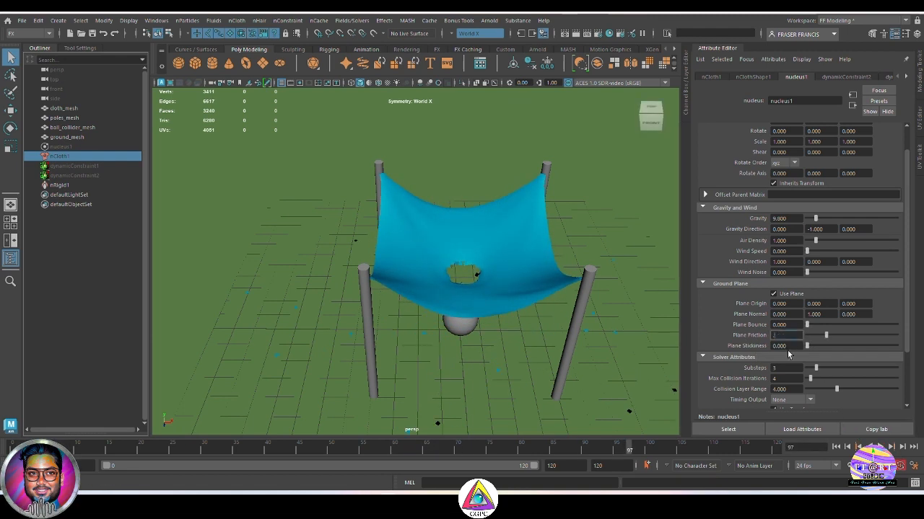
type("5")
key("Return")
left_click(837, 448)
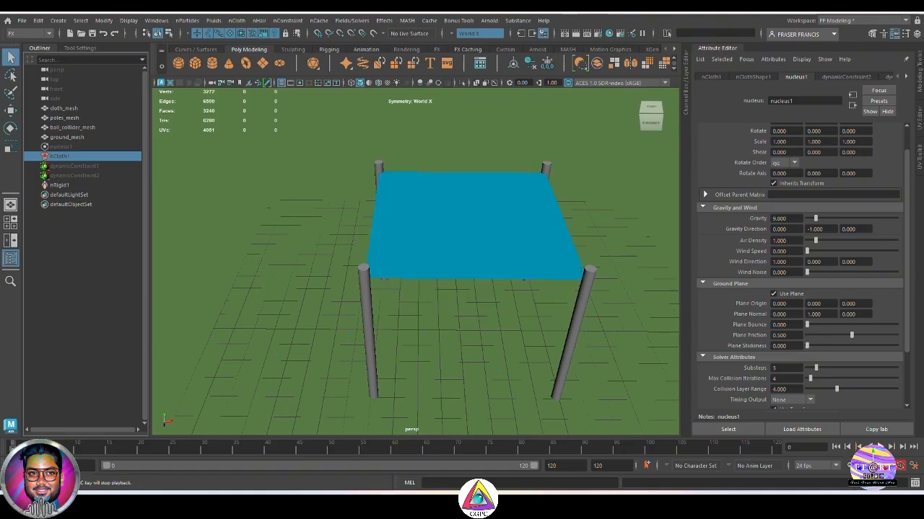
left_click(881, 447)
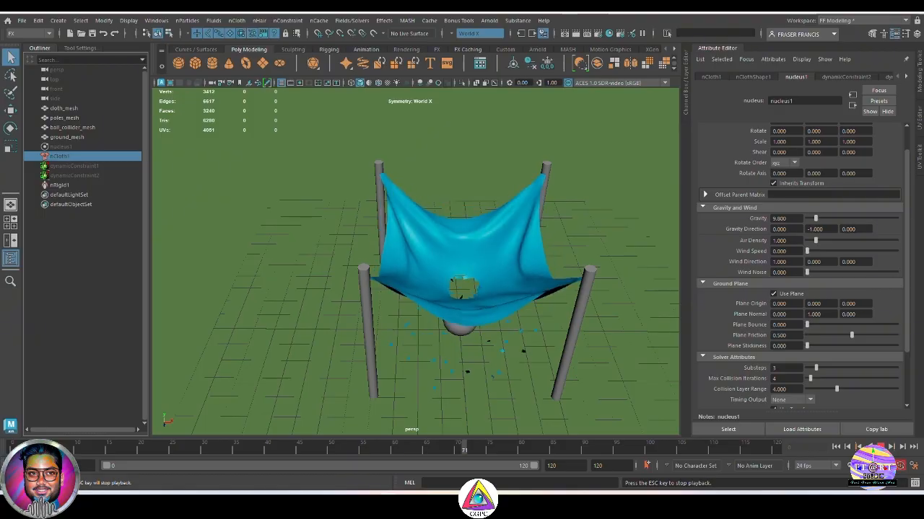
left_click(880, 447)
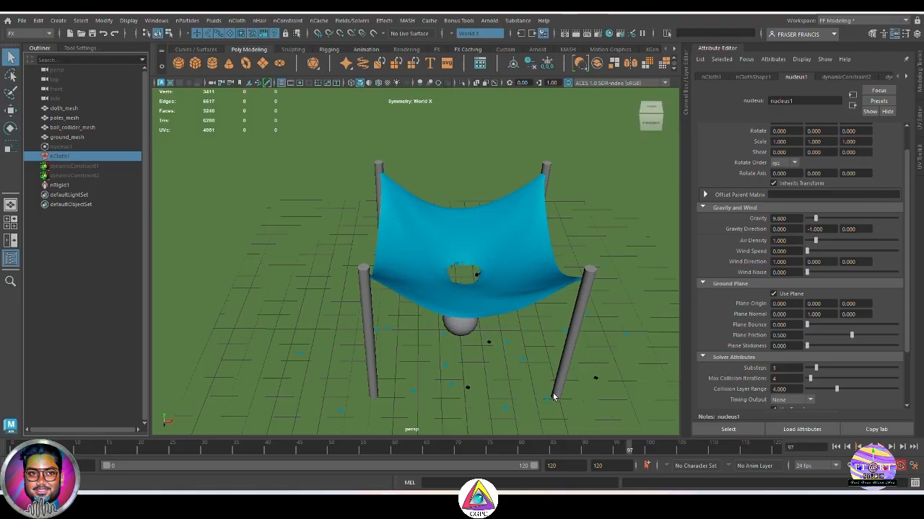
left_click_drag(577, 374, 527, 324, "alt")
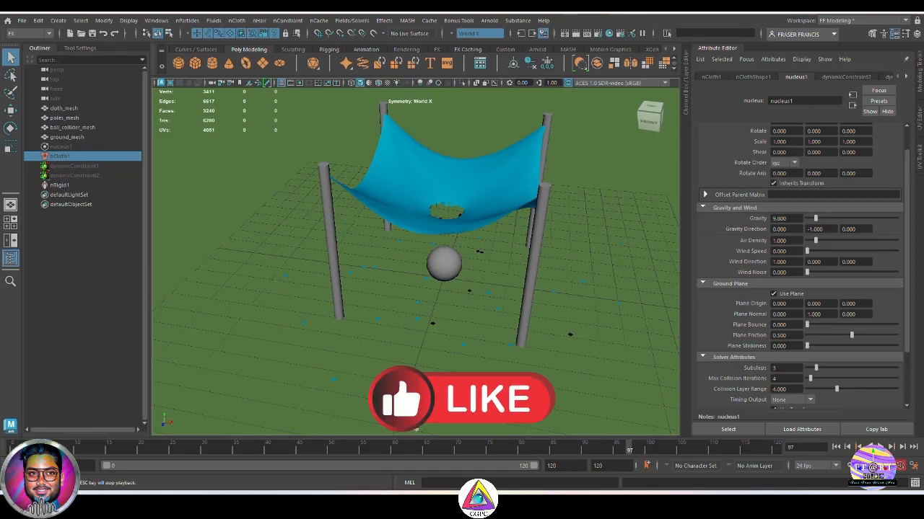
Raise the nucleus1 ground plane's Plane Friction to 1 and replay the simulation to check the torn pieces on the ground
left_click_drag(792, 335, 731, 341)
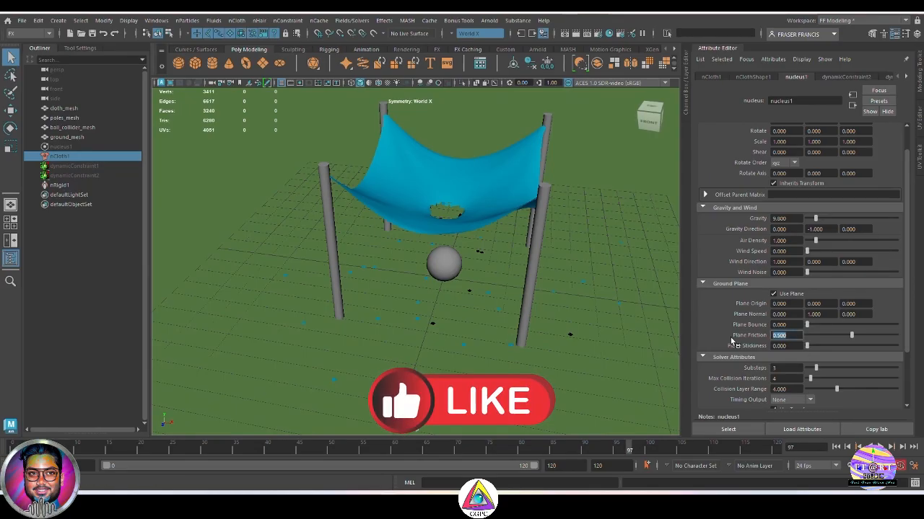
type("1")
key("Return")
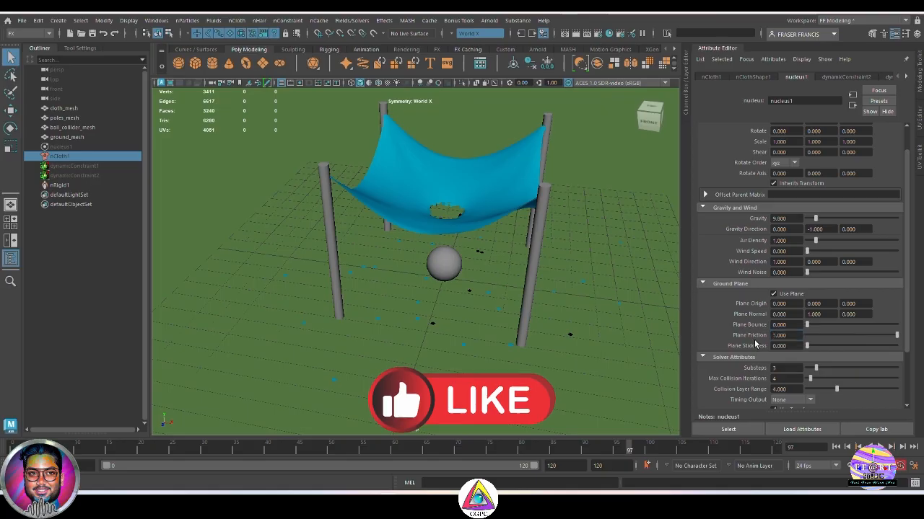
left_click(836, 448)
left_click(880, 447)
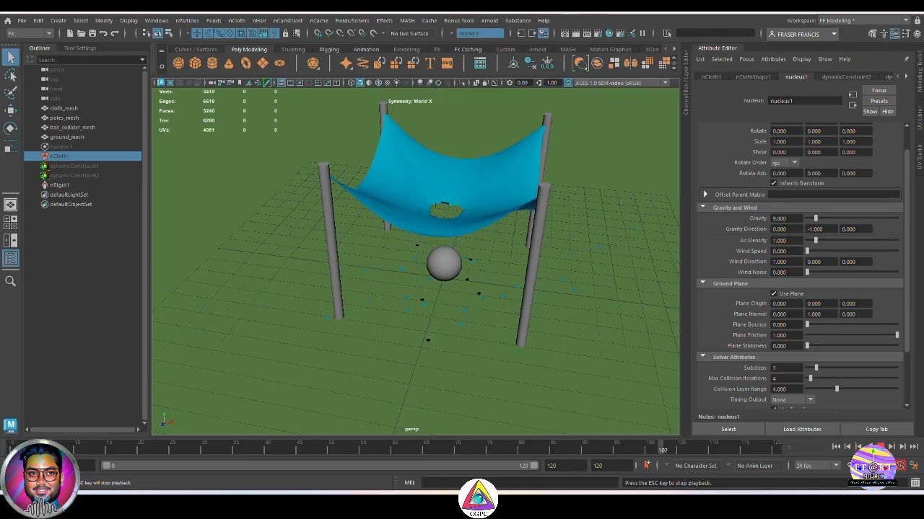
key("Escape")
left_click_drag(549, 311, 459, 305, "alt")
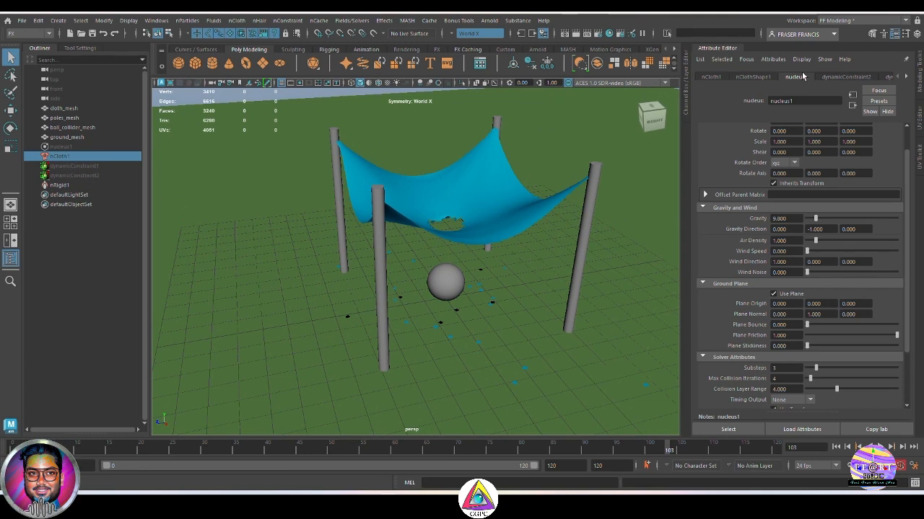
Select the nucleus1 solver, replay the simulation while viewing the fallen pieces from other angles, and return to the first frame
left_click(65, 147)
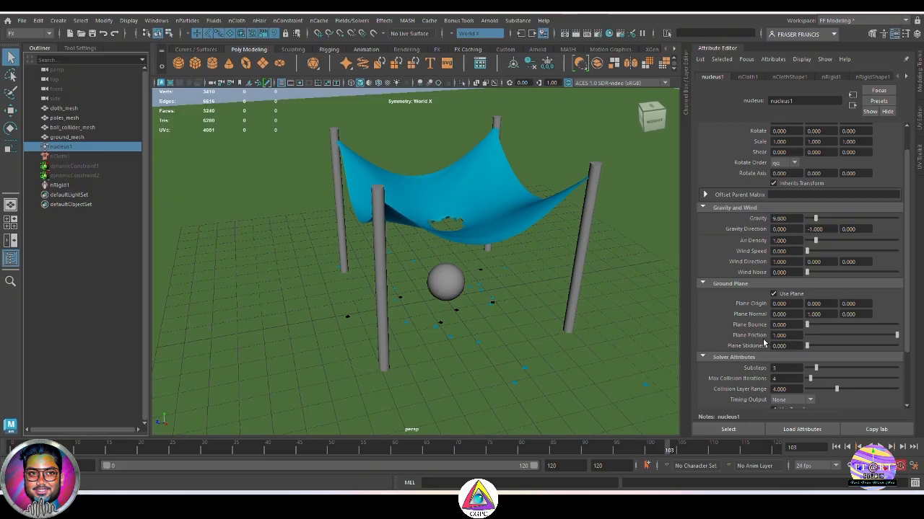
left_click_drag(458, 299, 507, 308, "alt")
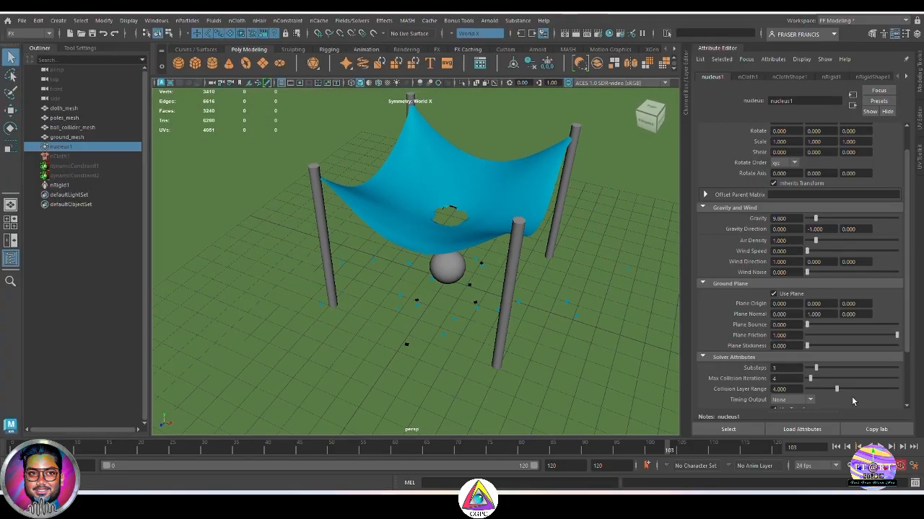
left_click(837, 447)
left_click(880, 447)
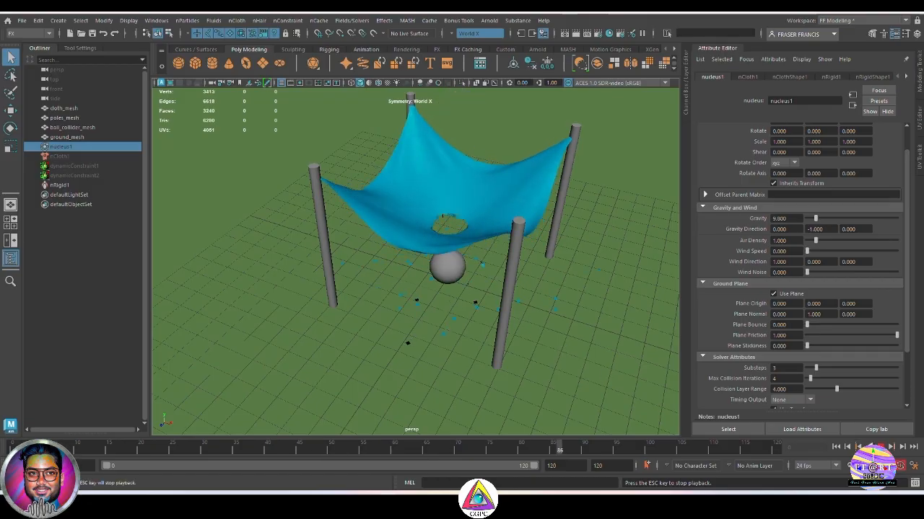
left_click_drag(472, 300, 494, 272, "alt")
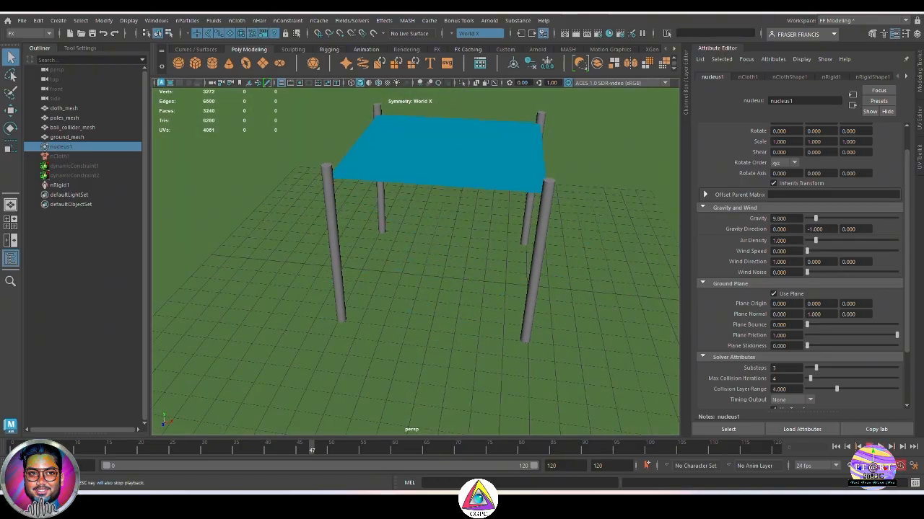
left_click(879, 447)
left_click(835, 448)
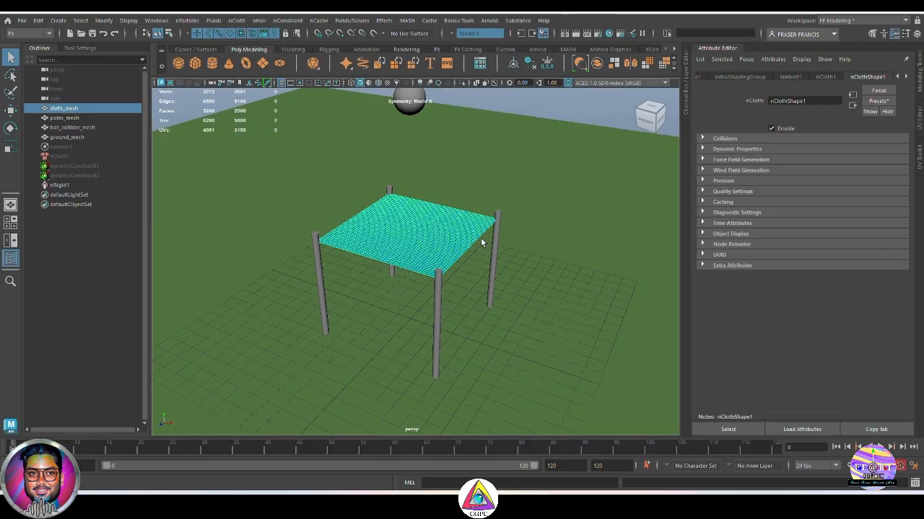
Open dynamicConstraint1's attributes and play the simulation, examining the cloth, poles and ball from several angles
left_click_drag(481, 243, 519, 291, "alt")
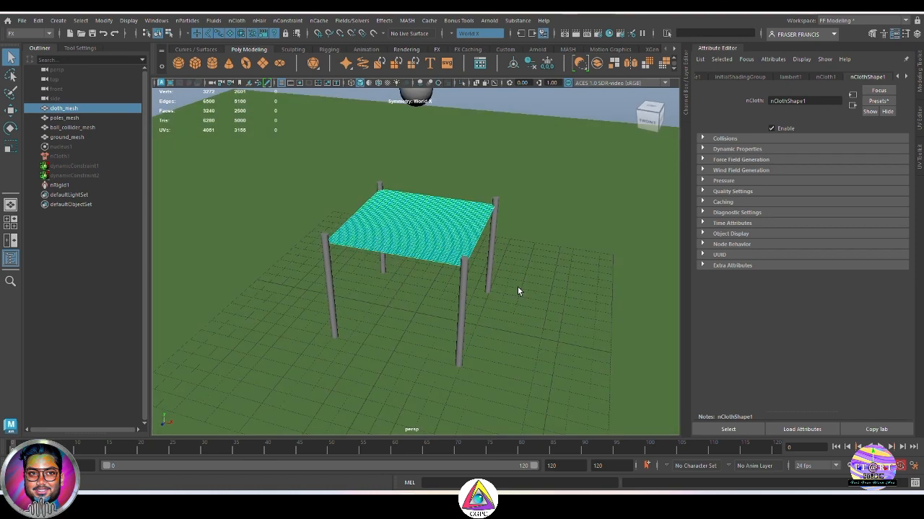
left_click_drag(517, 287, 525, 267, "alt")
left_click_drag(474, 331, 486, 315, "alt")
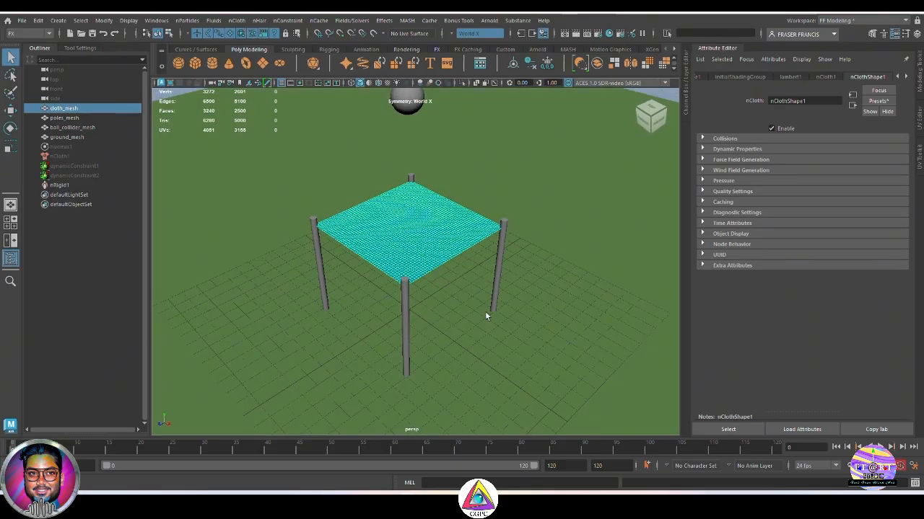
left_click(86, 167)
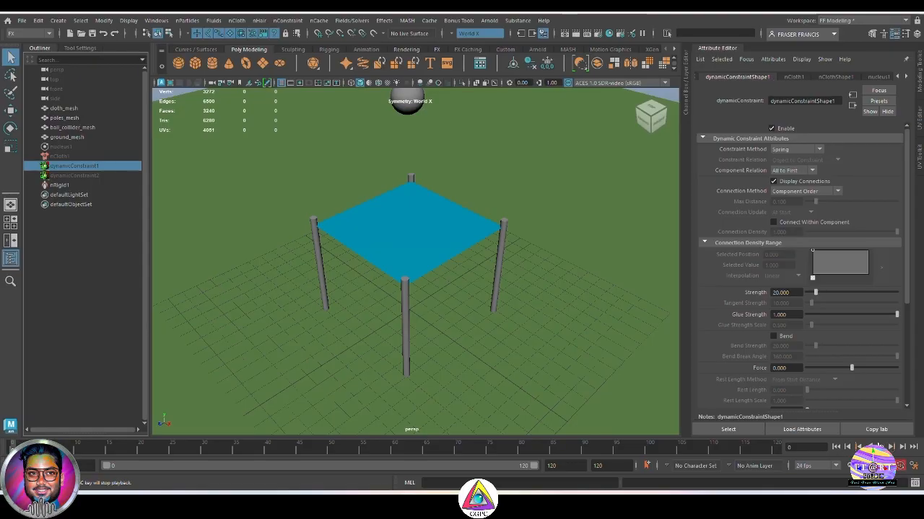
left_click(870, 446)
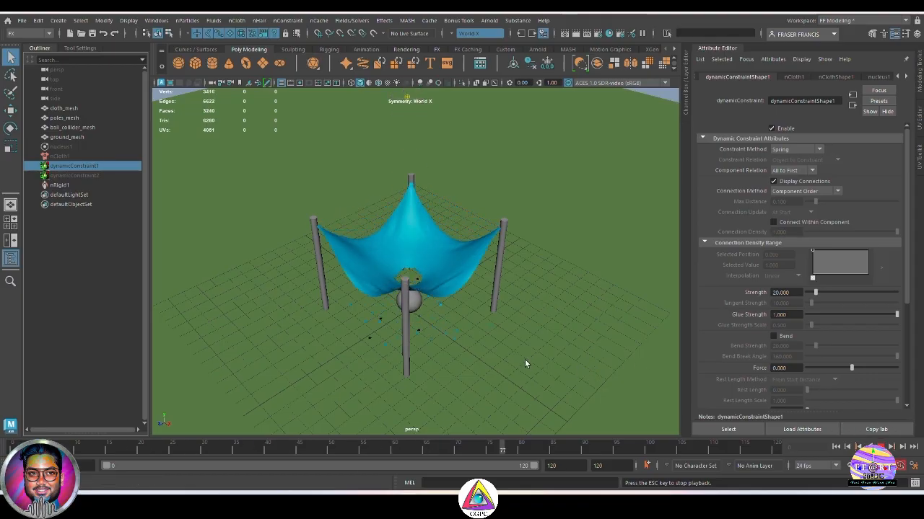
left_click_drag(525, 359, 560, 352, "alt")
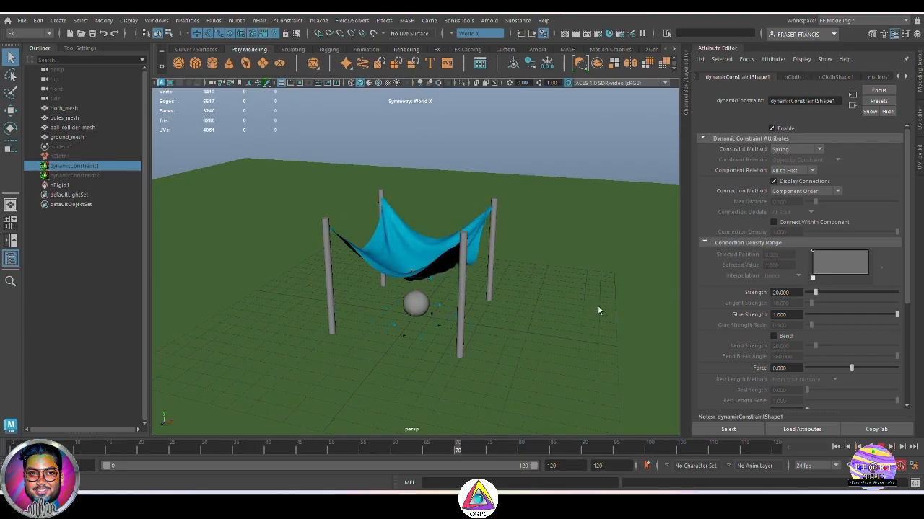
left_click_drag(598, 311, 516, 323, "alt")
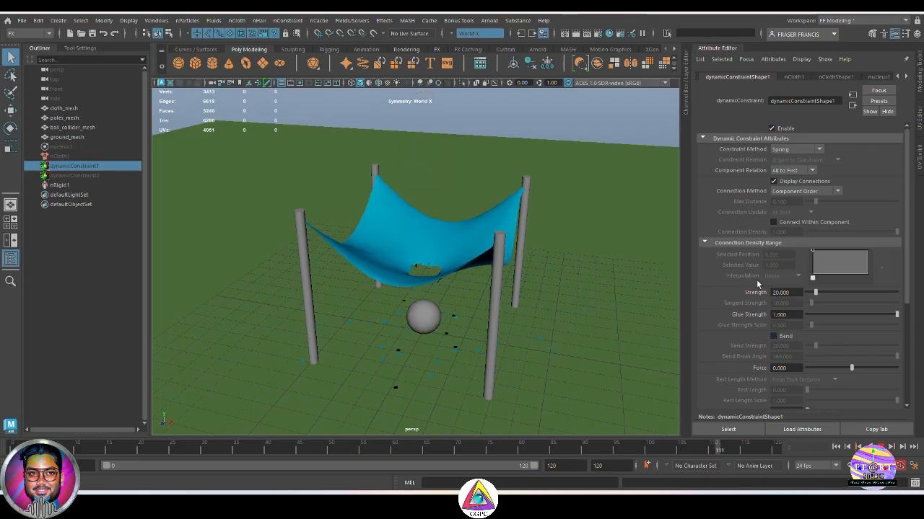
left_click_drag(539, 268, 381, 427, "alt")
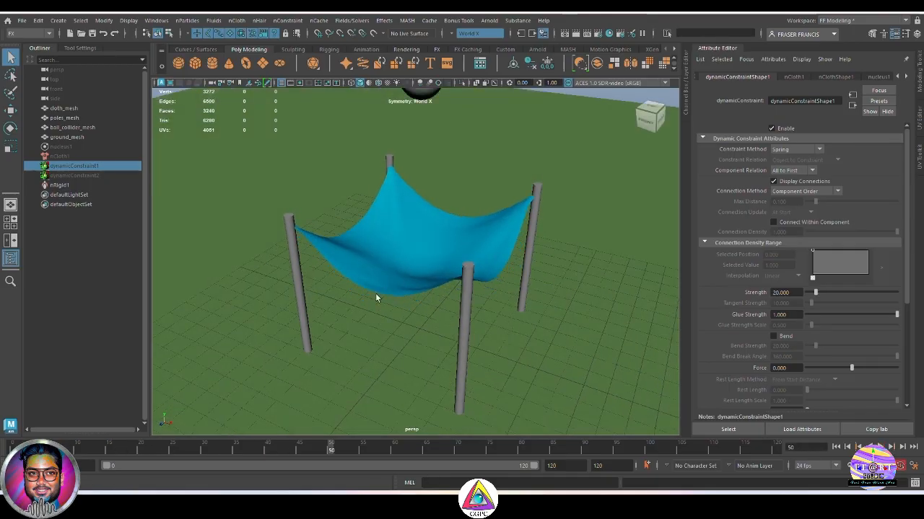
Select the cloth mesh at frame 50 and examine its sagging wireframe up close before the ball's impact
left_click_drag(376, 297, 422, 317, "alt")
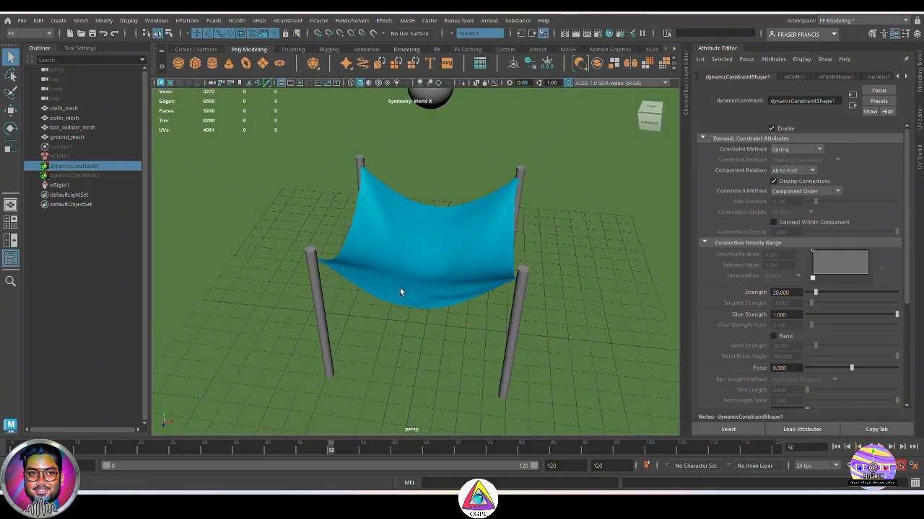
left_click(382, 267)
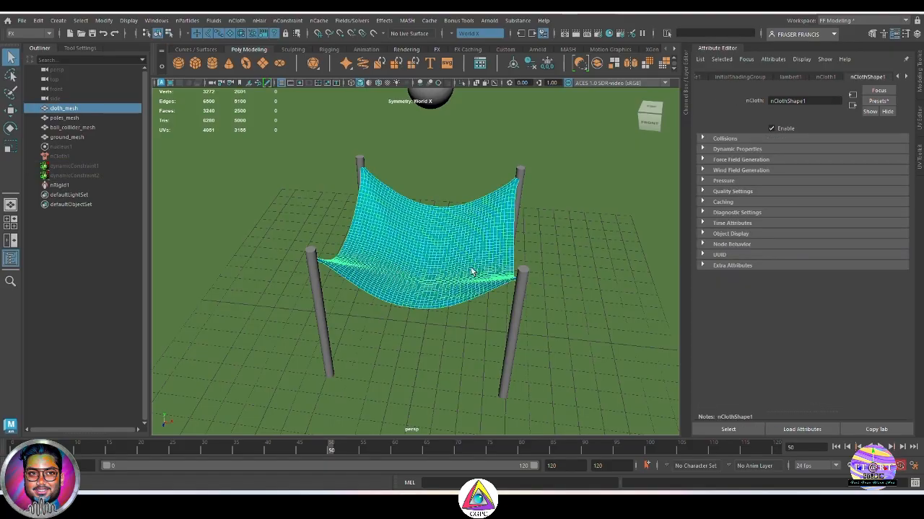
right_click_drag(426, 300, 457, 320, "alt")
mouse_move(457, 319)
left_mouse_down("alt")
mouse_move(483, 314)
mouse_move(447, 319)
mouse_move(461, 321)
left_mouse_up("alt")
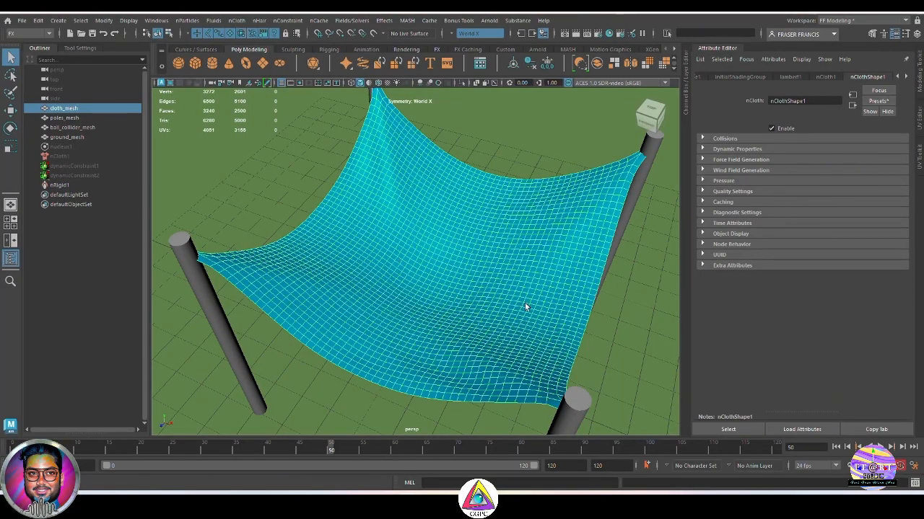
right_click_drag(525, 307, 427, 310, "alt")
left_click_drag(479, 319, 538, 294, "alt")
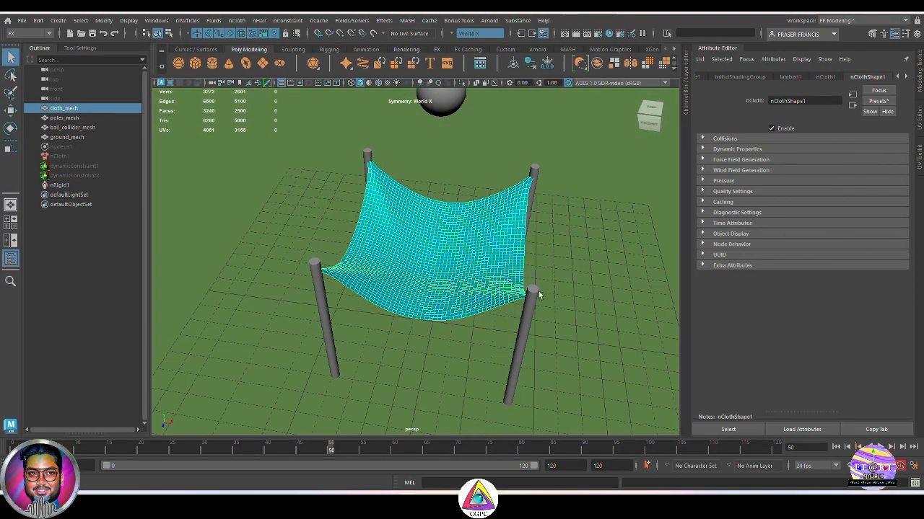
middle_click_drag(451, 319, 440, 340, "alt")
right_click_drag(419, 266, 452, 282, "alt")
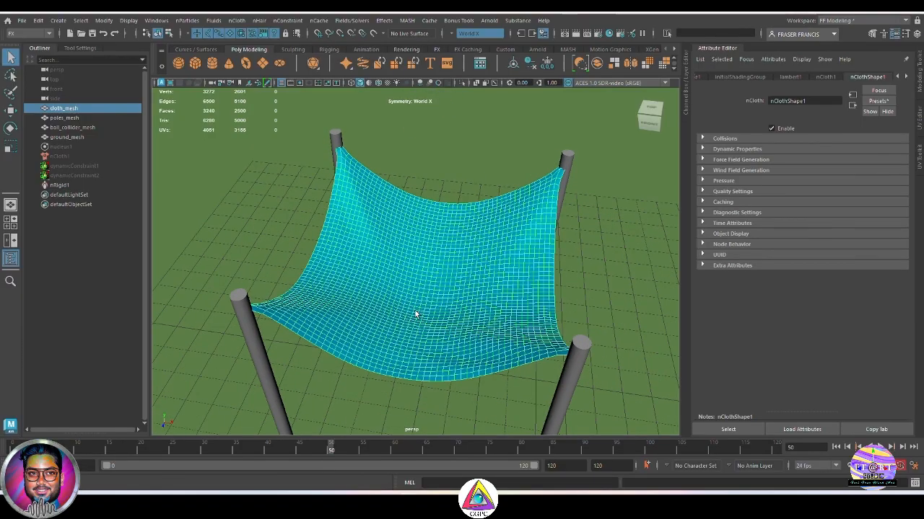
Open dynamicConstraint1's and dynamicConstraint2's attributes in turn, examining their settings and connection points on the cloth at frame 50
left_click(100, 166)
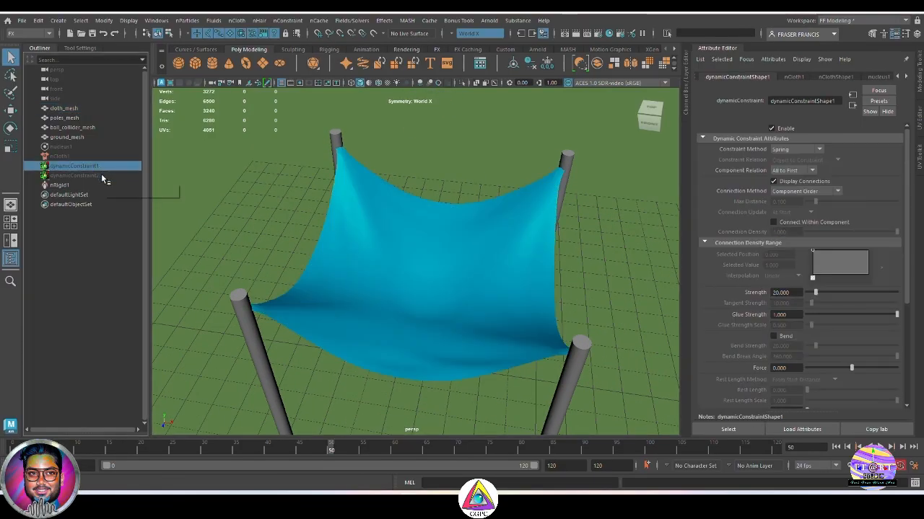
left_click_drag(400, 264, 342, 252, "alt")
mouse_move(367, 280)
left_mouse_down("alt")
mouse_move(404, 275)
mouse_move(319, 271)
mouse_move(377, 271)
left_mouse_up("alt")
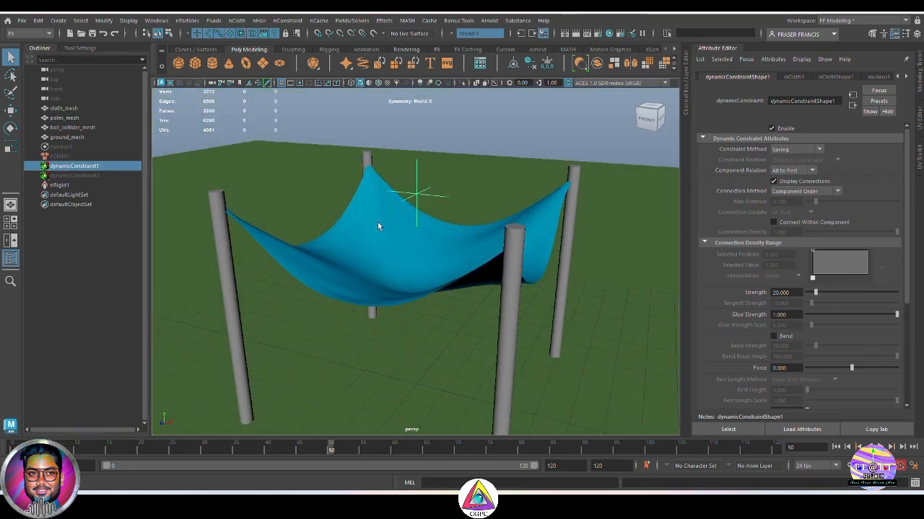
left_click(97, 177)
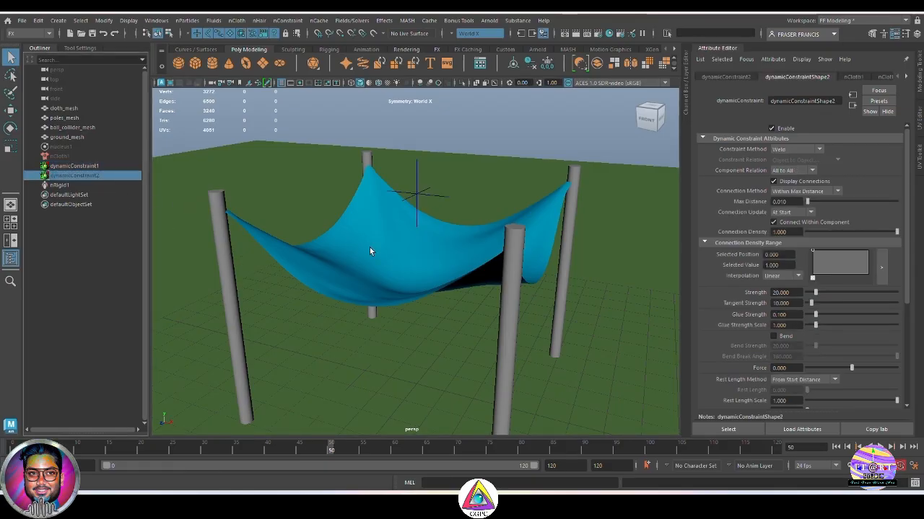
left_click_drag(370, 246, 442, 321, "alt")
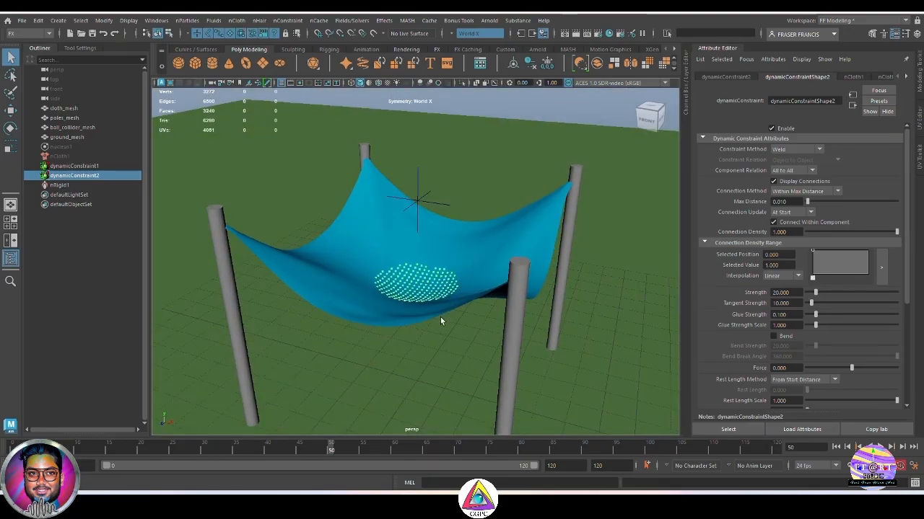
left_click_drag(438, 319, 437, 275, "alt")
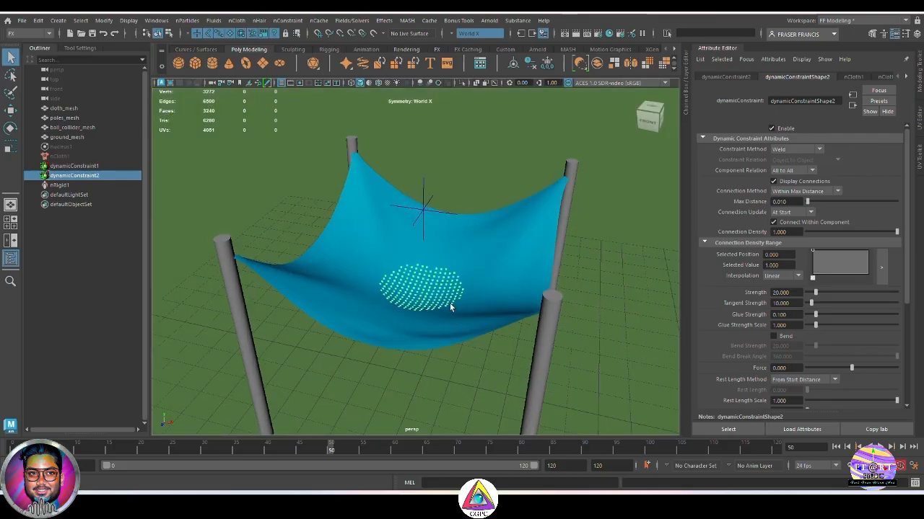
Return to dynamicConstraint1's attributes and examine the cloth's attachment to the poles from several angles
left_click(93, 167)
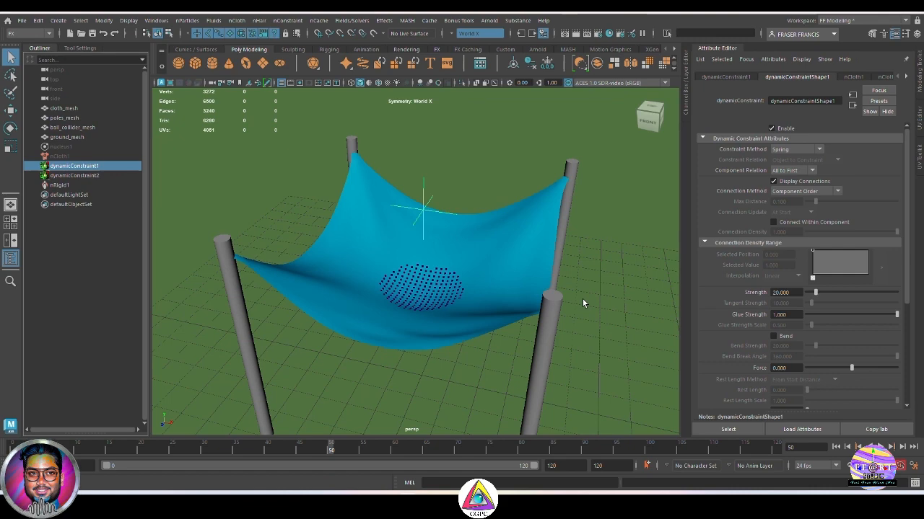
left_click_drag(575, 326, 567, 308, "alt")
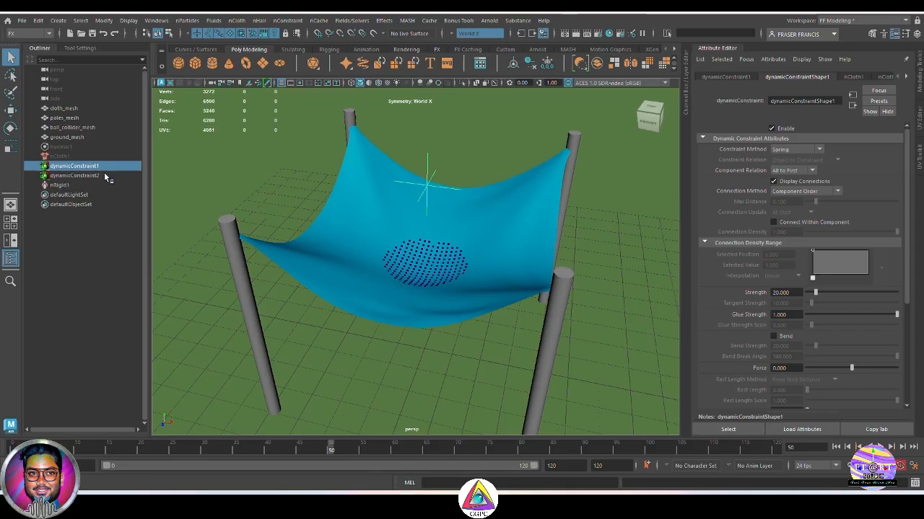
left_click_drag(557, 295, 542, 301, "alt")
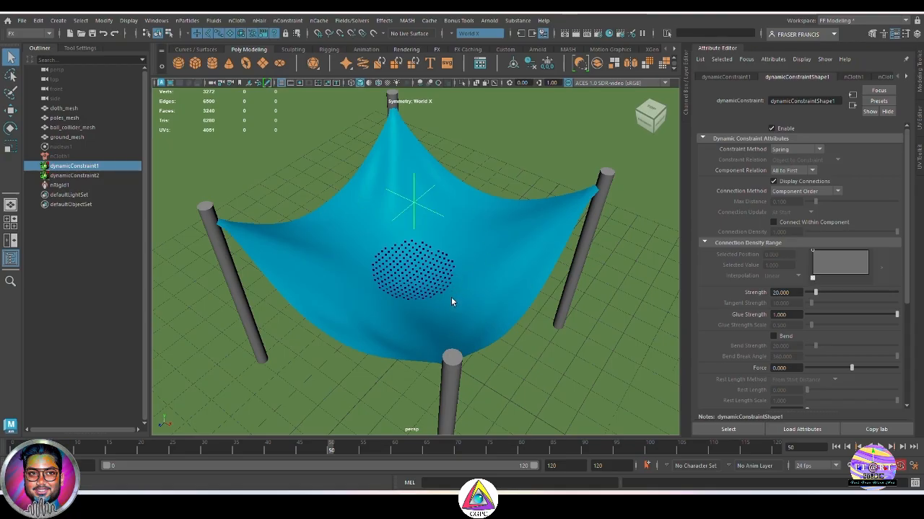
left_click_drag(450, 298, 461, 297, "alt")
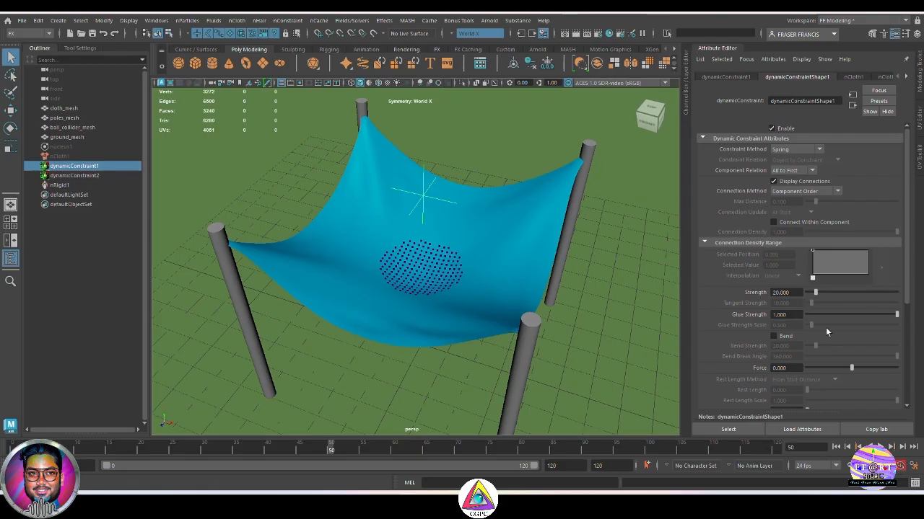
Set dynamicConstraint1's Glue Strength to 0.5 and play the simulation from the first frame
scroll(826, 329, "down", 1)
scroll(827, 329, "down", 2)
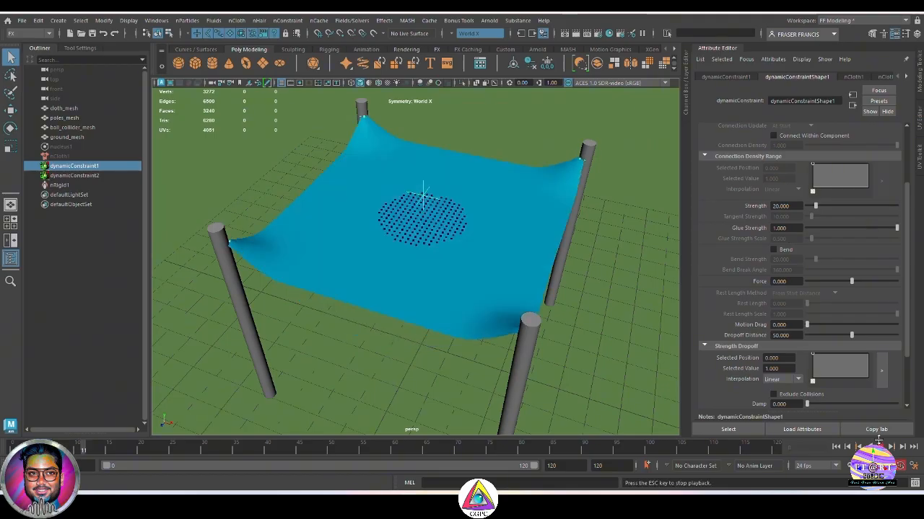
left_click(836, 447)
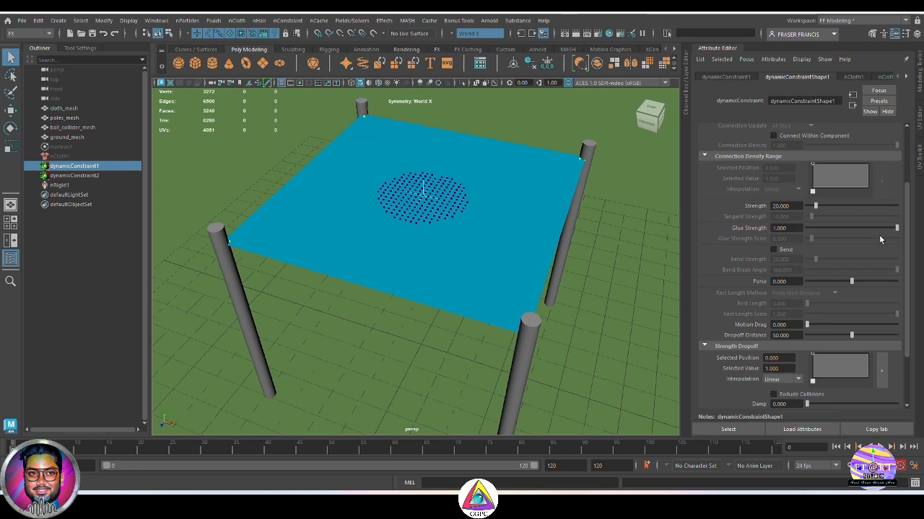
double_click(780, 228)
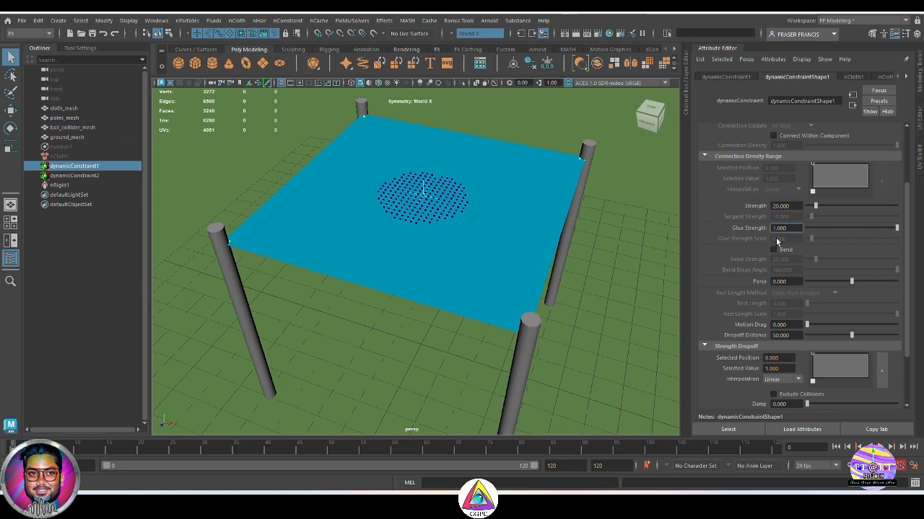
type("0.5")
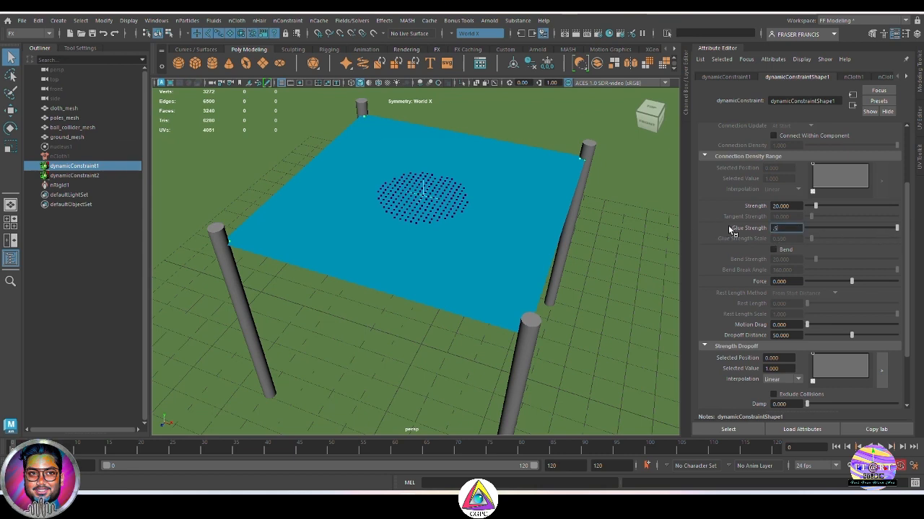
key("Return")
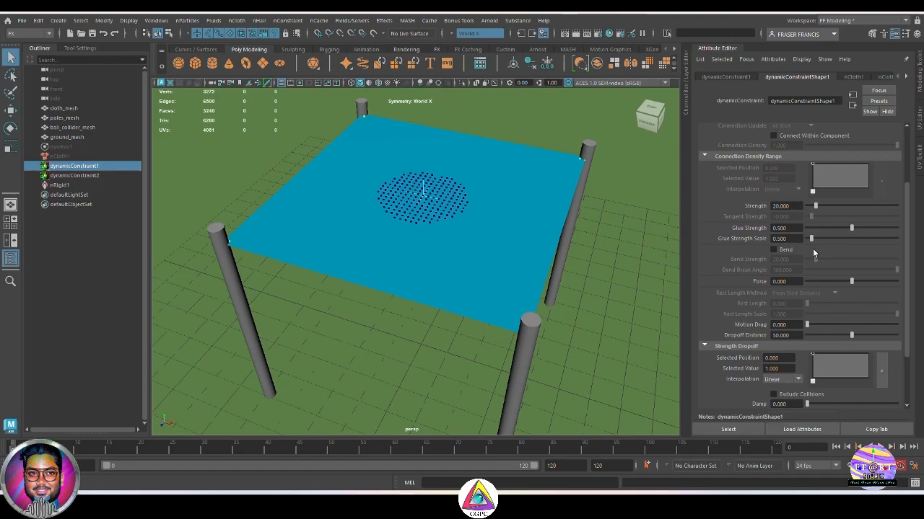
key("alt+v")
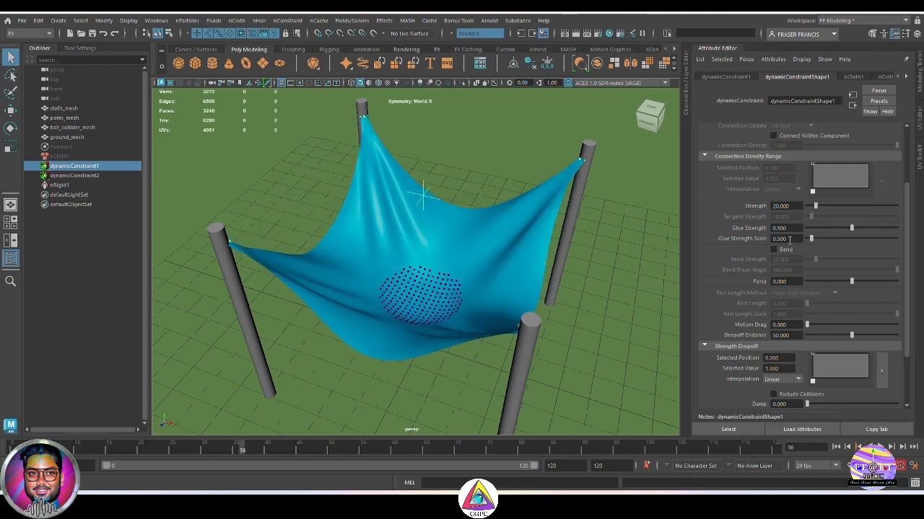
Set dynamicConstraint1's Glue Strength Scale to 0.1, replay the simulation and inspect the cloth around the poles
left_click_drag(794, 239, 776, 241)
type("1")
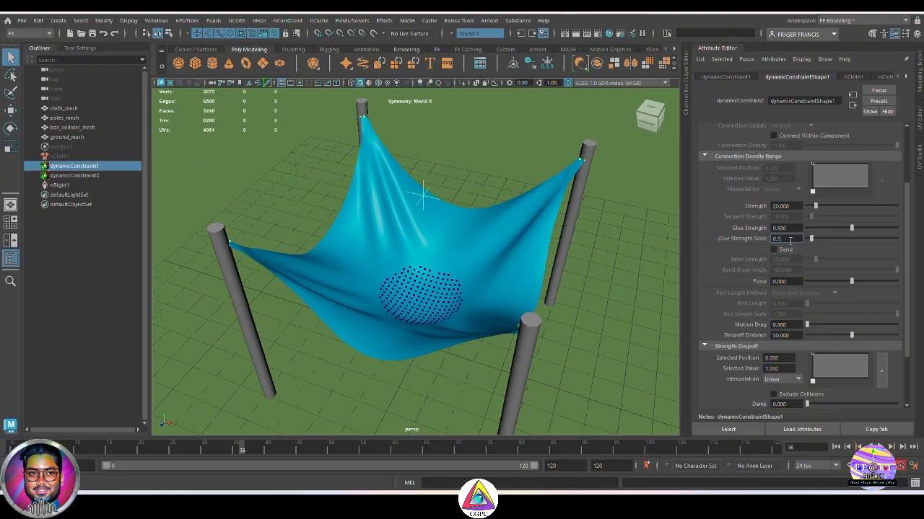
key("Return")
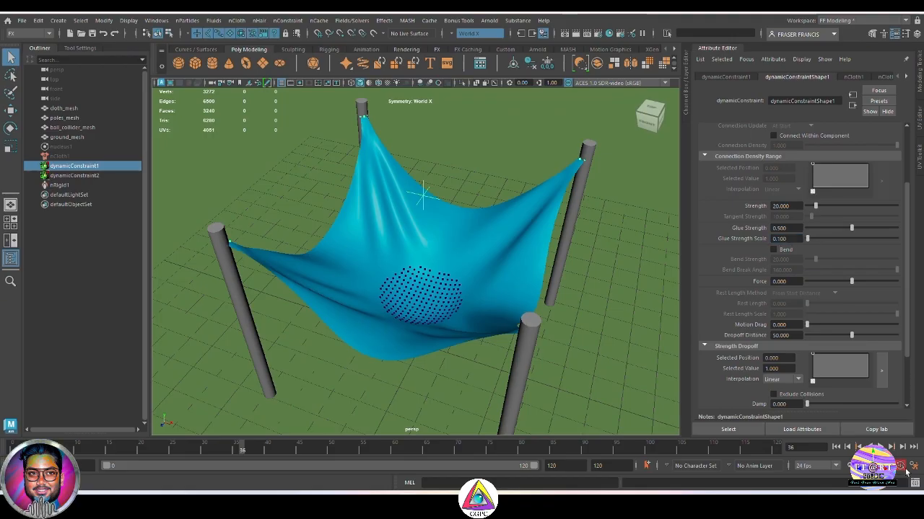
left_click(836, 447)
left_click(879, 446)
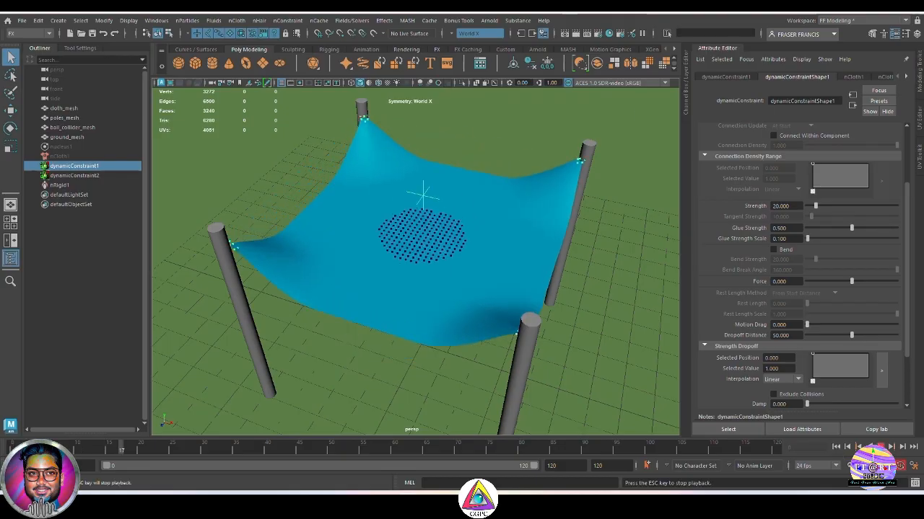
key("Escape")
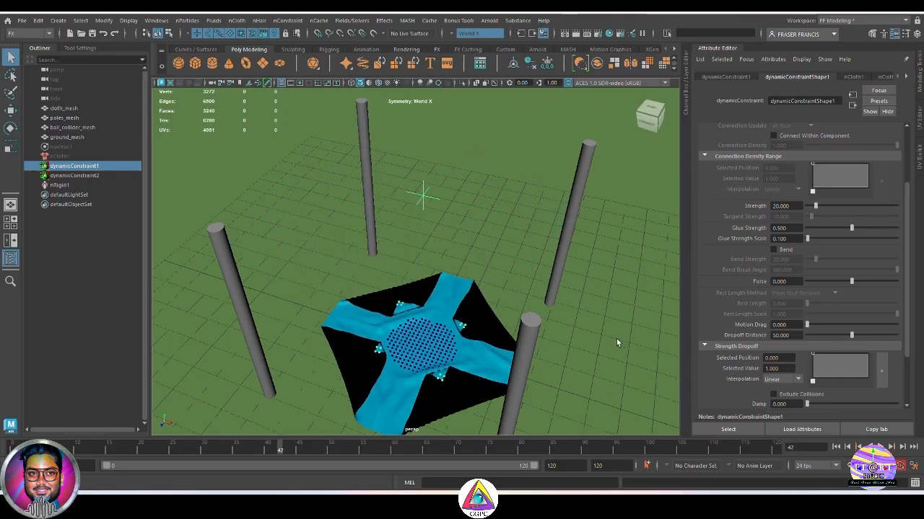
mouse_move(544, 325)
left_mouse_down("alt")
mouse_move(573, 313)
mouse_move(430, 318)
mouse_move(542, 313)
mouse_move(512, 319)
mouse_move(561, 322)
left_mouse_up("alt")
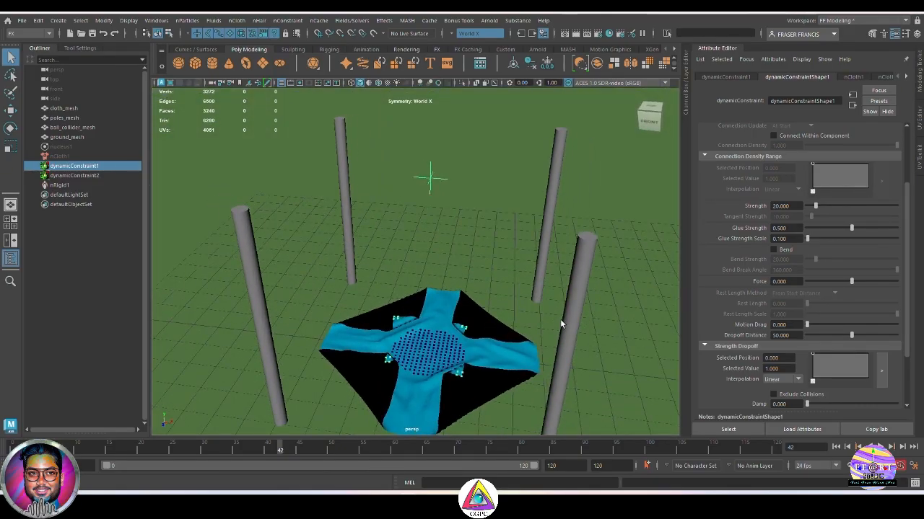
left_click_drag(470, 377, 288, 341, "alt")
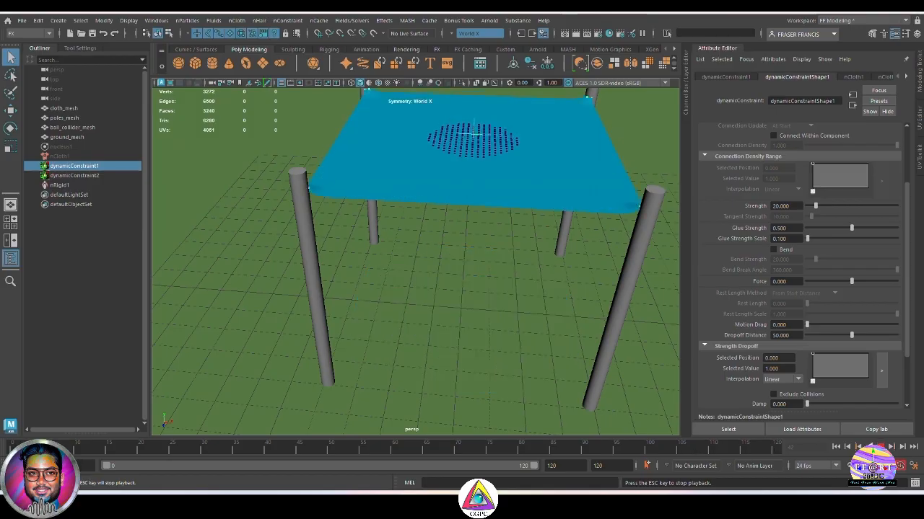
Return to the first frame and set dynamicConstraint1's Glue Strength Scale to 0.5 and Glue Strength to 0.4
left_click(836, 447)
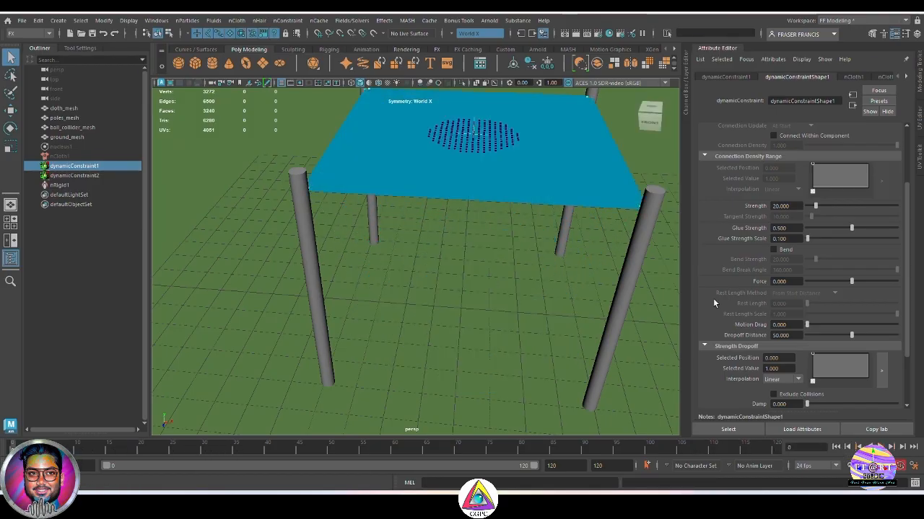
double_click(794, 239)
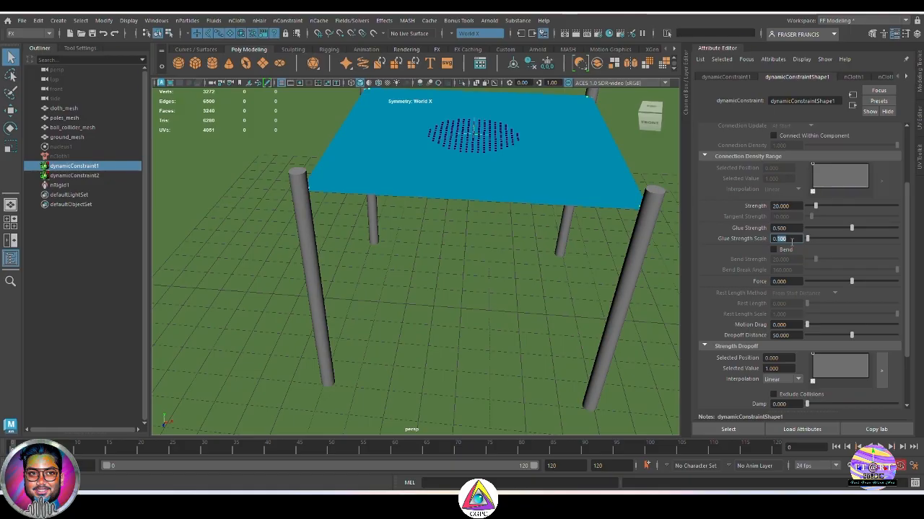
type("0.5")
key("Return")
left_click(794, 228)
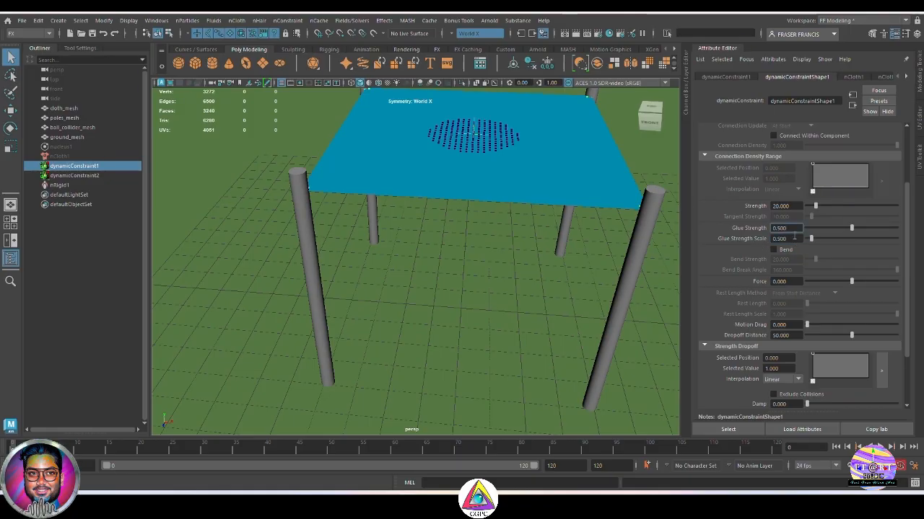
left_click_drag(794, 229, 781, 230)
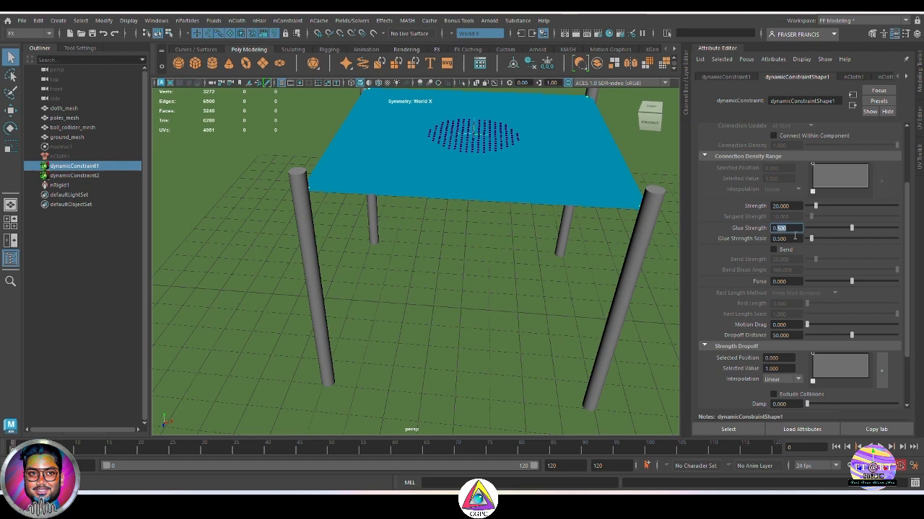
type("4")
key("Return")
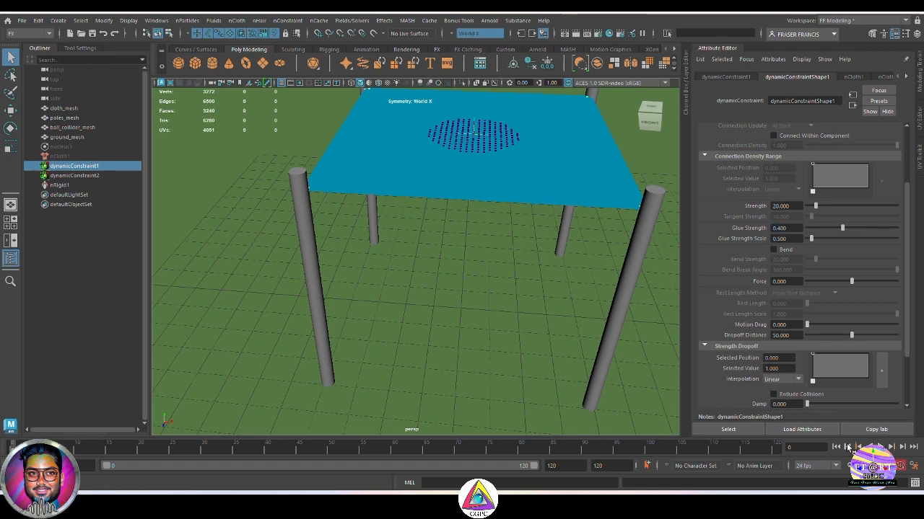
Play the simulation, examine the cloth and ball on the ground from several angles, and return to the first frame
left_click(880, 447)
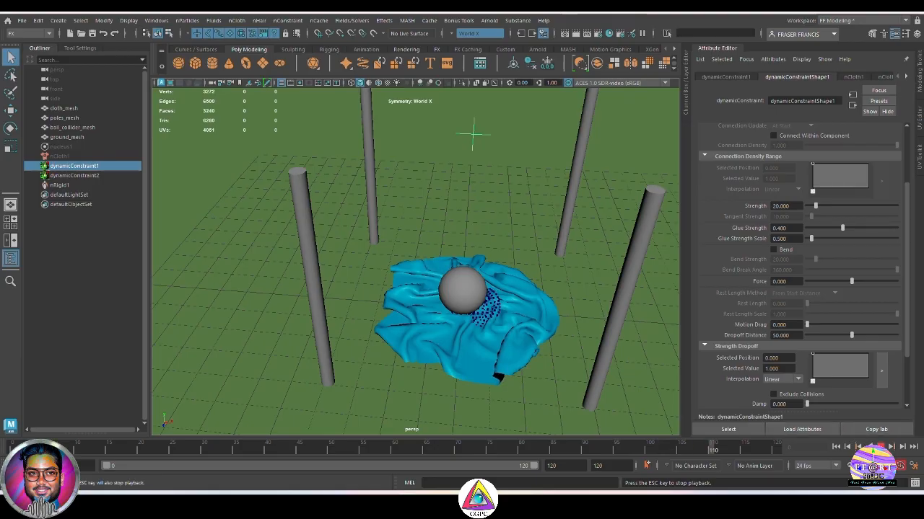
key("Escape")
left_click_drag(608, 343, 504, 304, "alt")
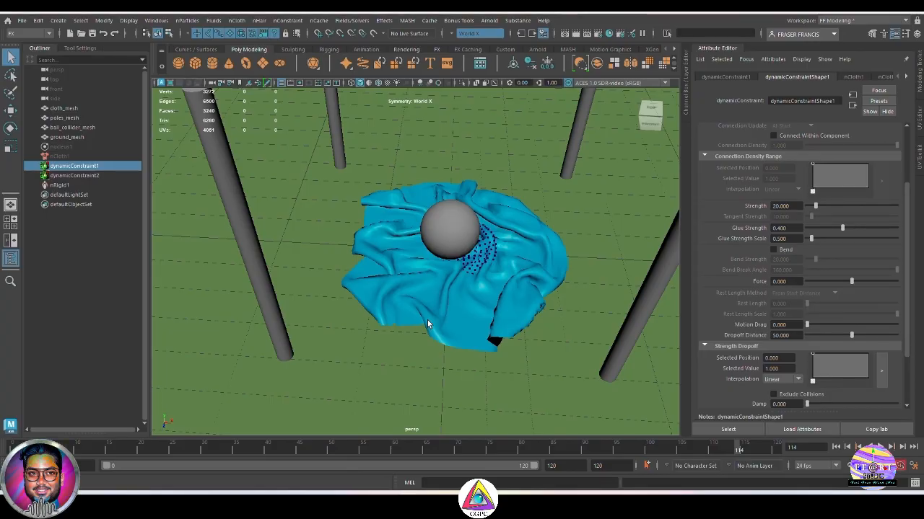
left_click_drag(456, 320, 430, 307, "alt")
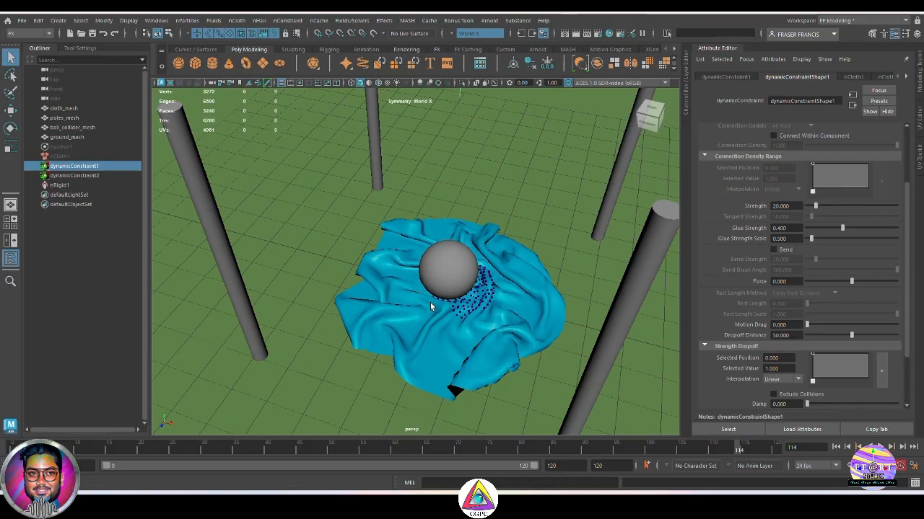
left_click_drag(505, 338, 438, 331, "alt")
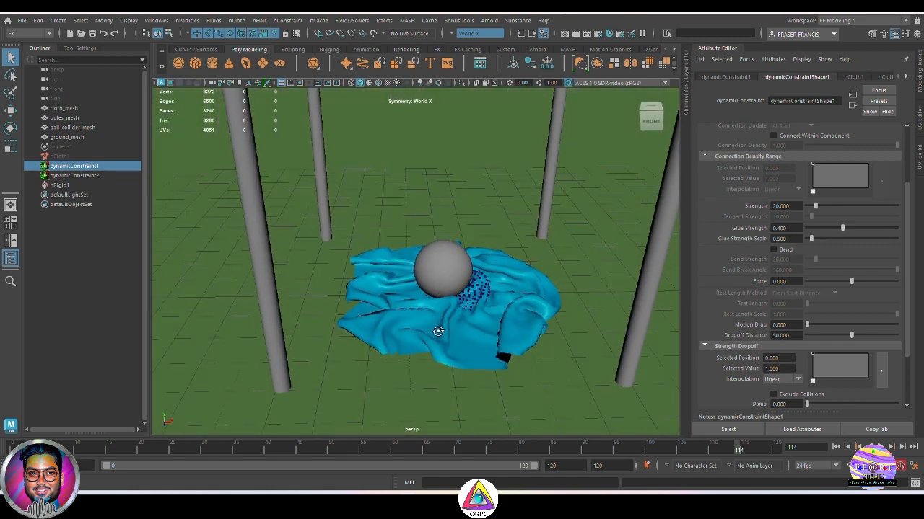
left_click(836, 448)
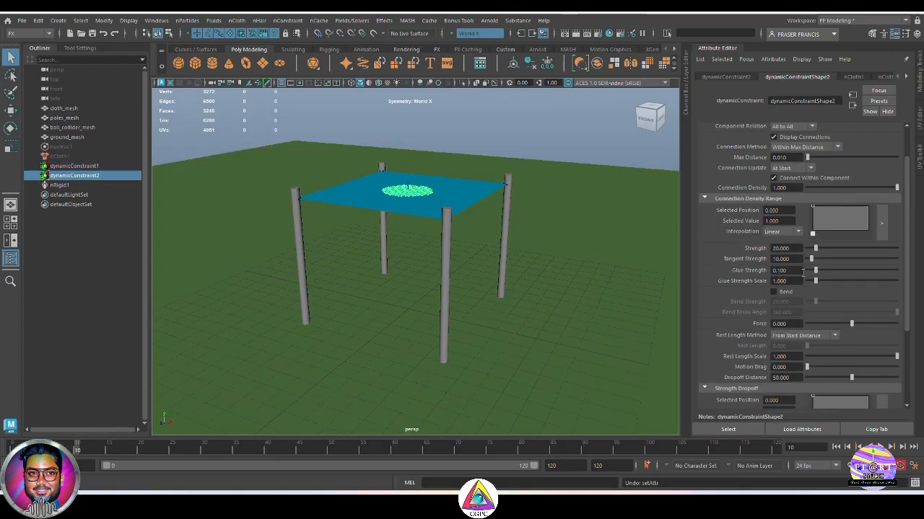
Set dynamicConstraint2's Glue Strength to 1, replay the simulation, return to the first frame and clear the selection
left_click_drag(801, 271, 747, 273)
type("1")
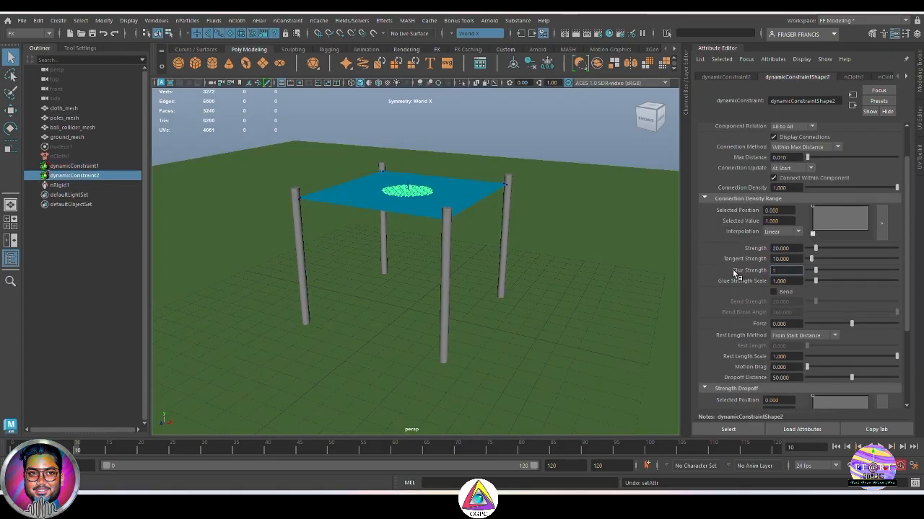
key("Return")
left_click(835, 448)
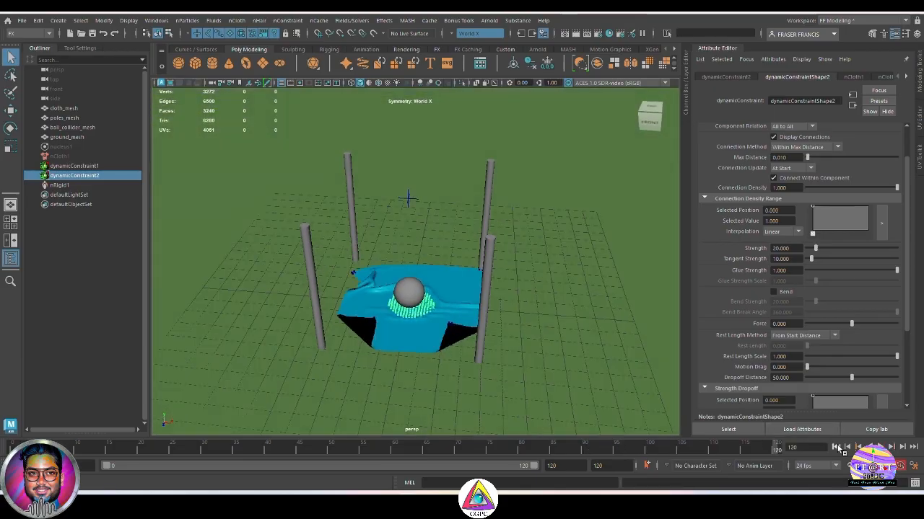
left_click(836, 446)
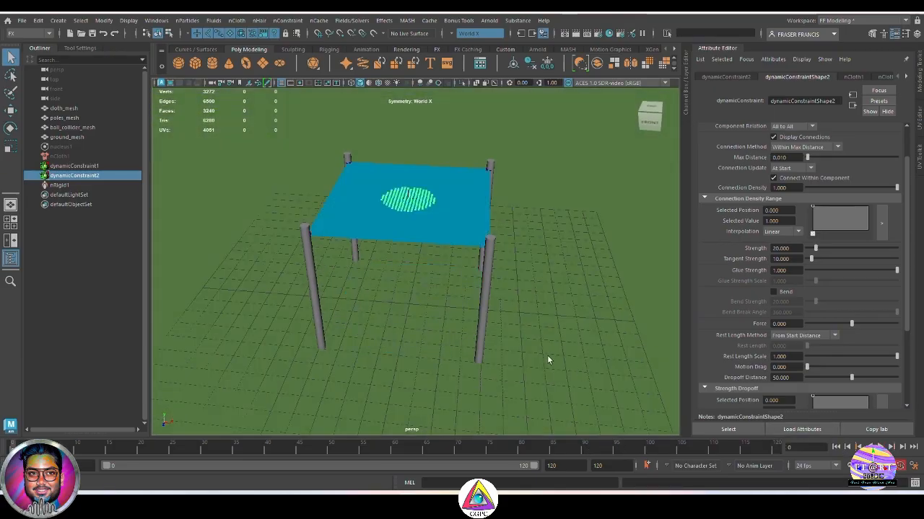
left_click(236, 223)
left_click(571, 275, "ctrl")
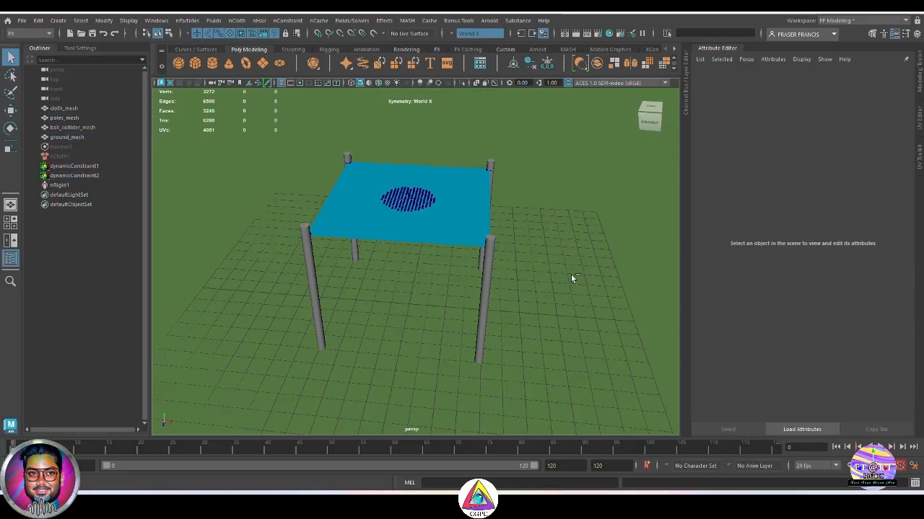
Hide dynamicConstraint2 and dynamicConstraint1 in the viewport
left_click(92, 175)
key("h")
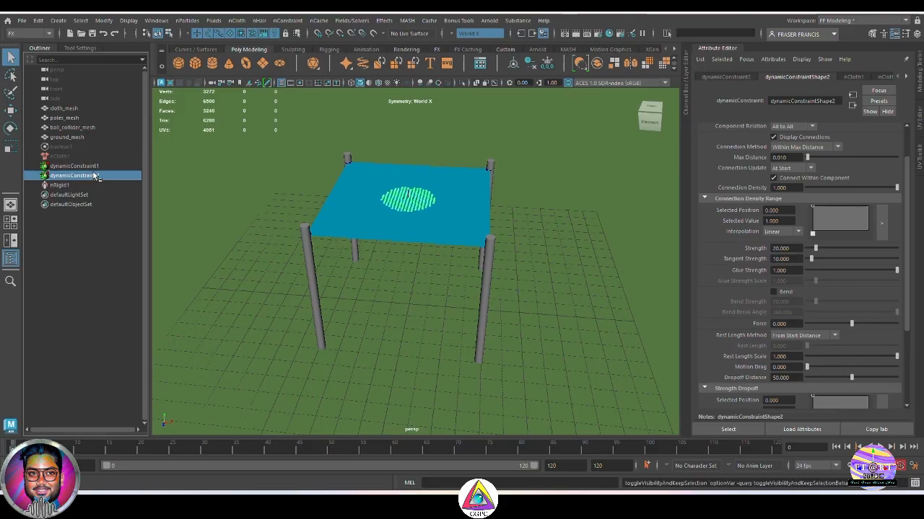
left_click(79, 166)
key("h")
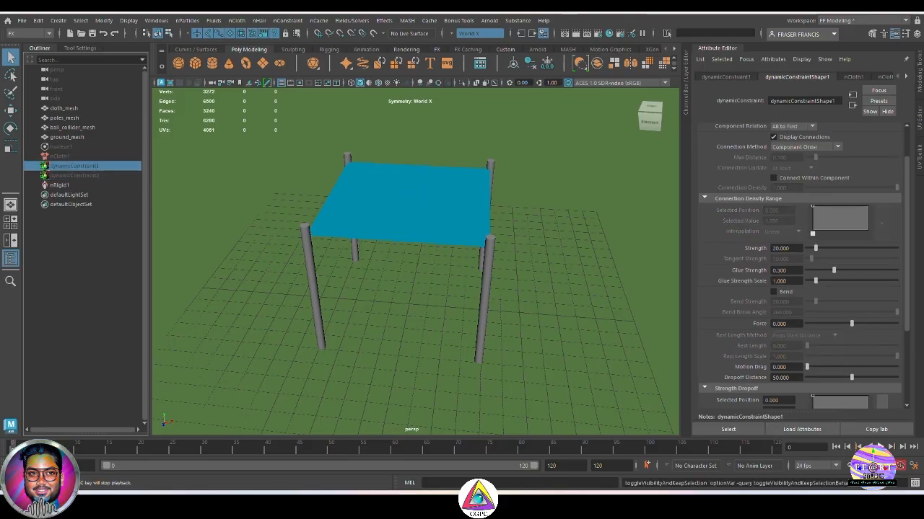
Play the simulation, return to the first frame and play it again to watch the cloth detach from the poles
left_click(879, 447)
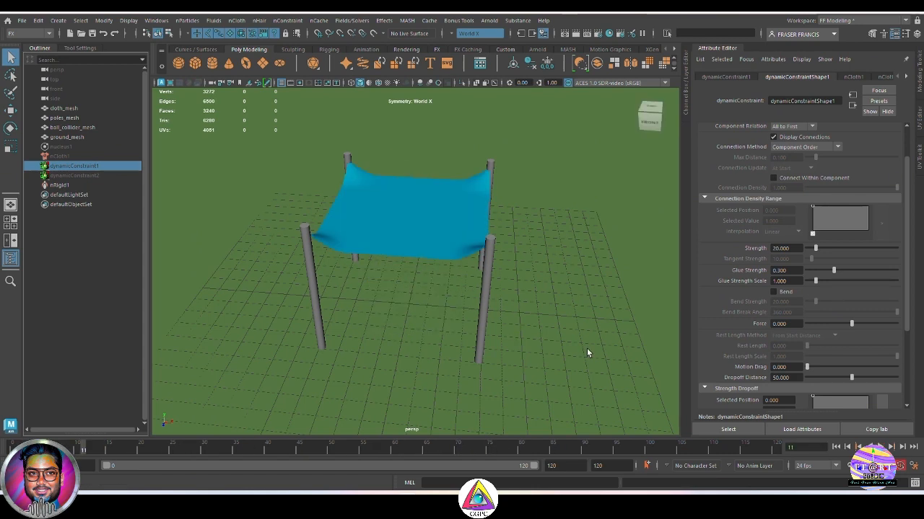
left_click(836, 447)
left_click(881, 447)
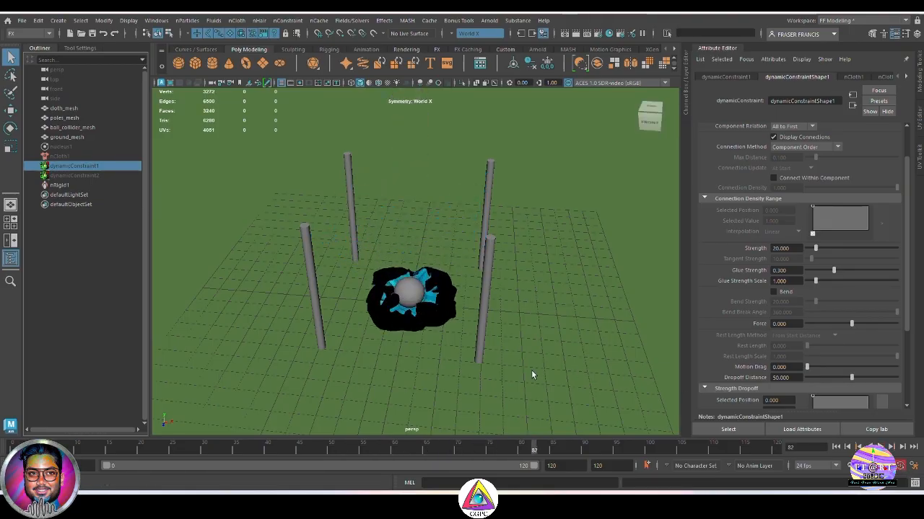
Set dynamicConstraint2's Glue Strength and Glue Strength Scale to 0.5, replay the simulation and examine the cloth over the ball up close
left_click(91, 178)
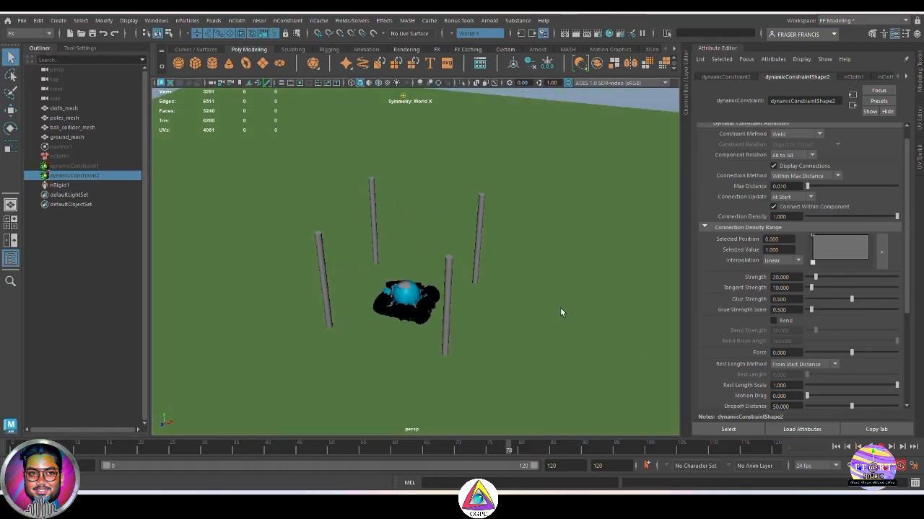
scroll(505, 277, "up", 2)
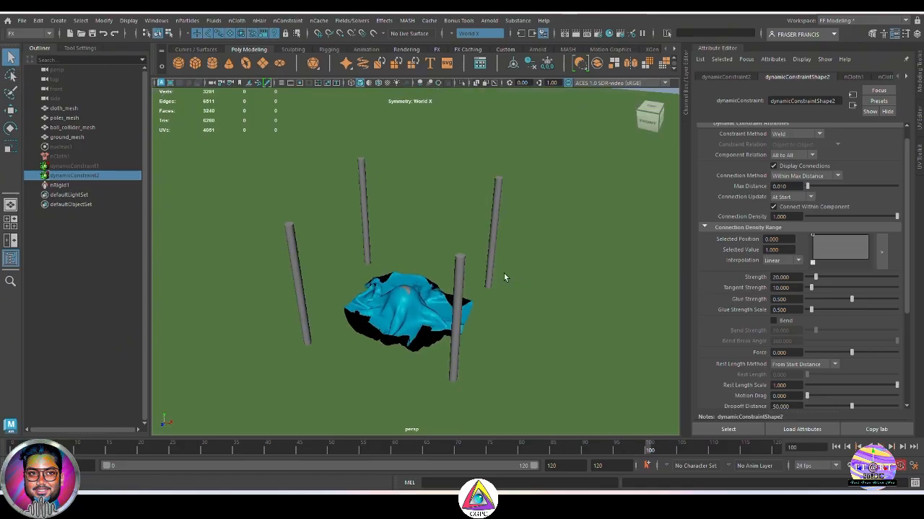
left_click_drag(505, 277, 526, 253, "alt")
right_click_drag(526, 252, 698, 428, "alt")
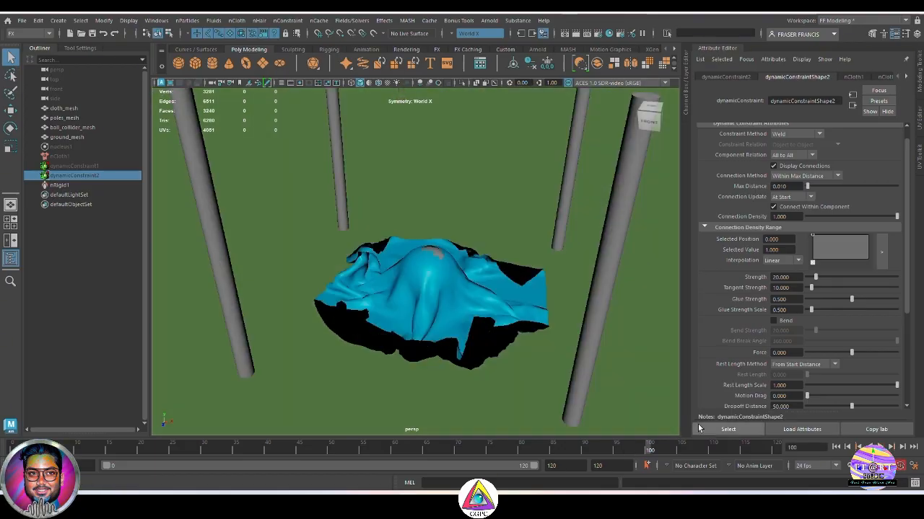
Check dynamicConstraint1's settings, set dynamicConstraint2's Glue Strength to 1 and replay the simulation from the first frame
left_click(97, 166)
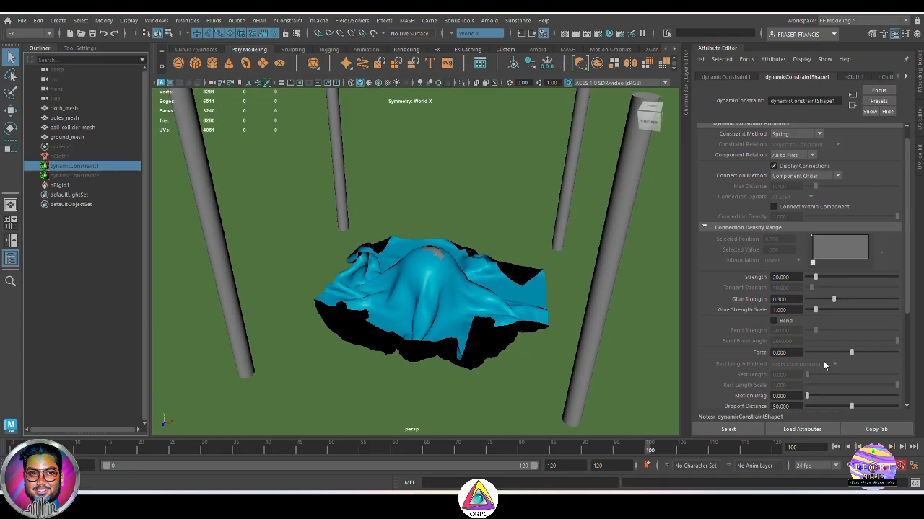
left_click(96, 176)
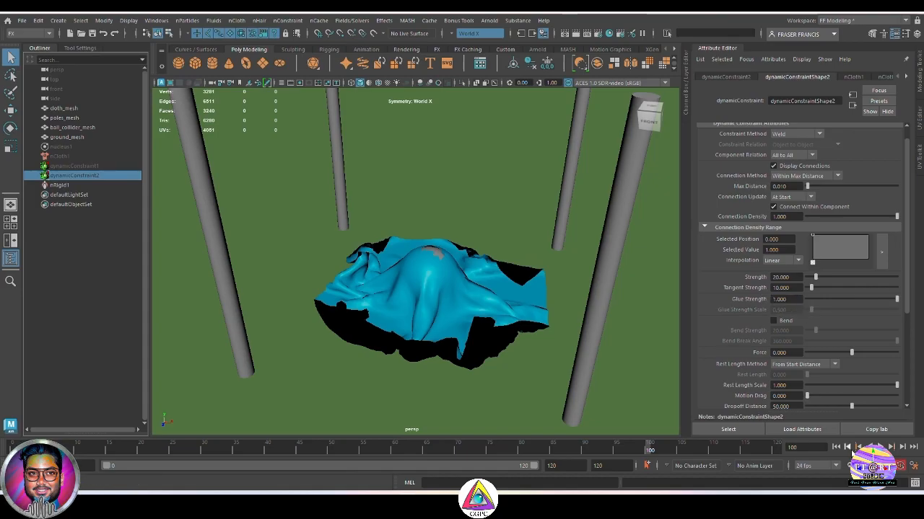
left_click(880, 447)
scroll(624, 347, "down", 6)
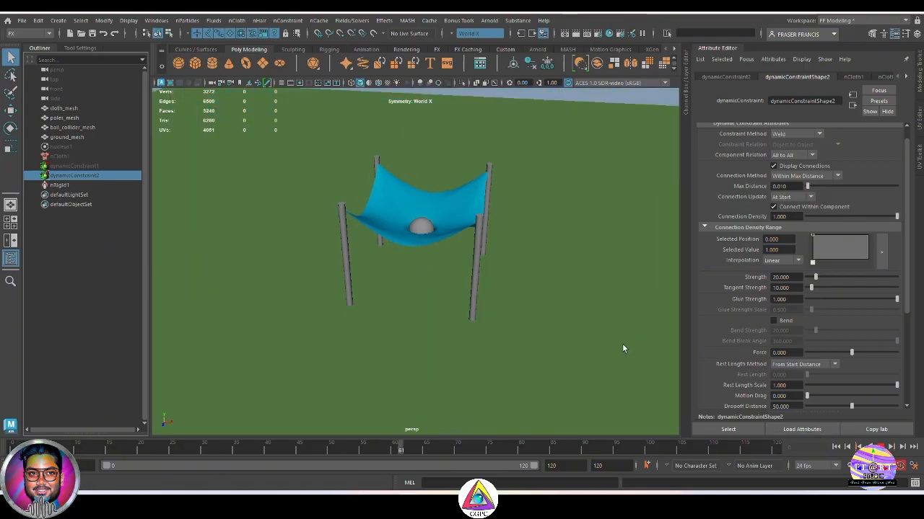
Set dynamicConstraint2's Glue Strength to 0.3, replay the simulation and examine the tearing cloth from several angles
scroll(616, 341, "up", 5)
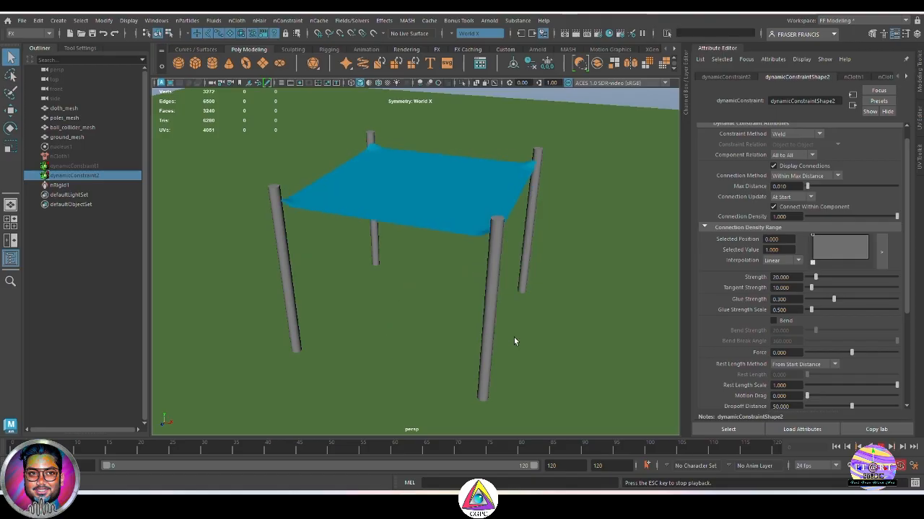
left_click_drag(512, 355, 563, 367, "alt")
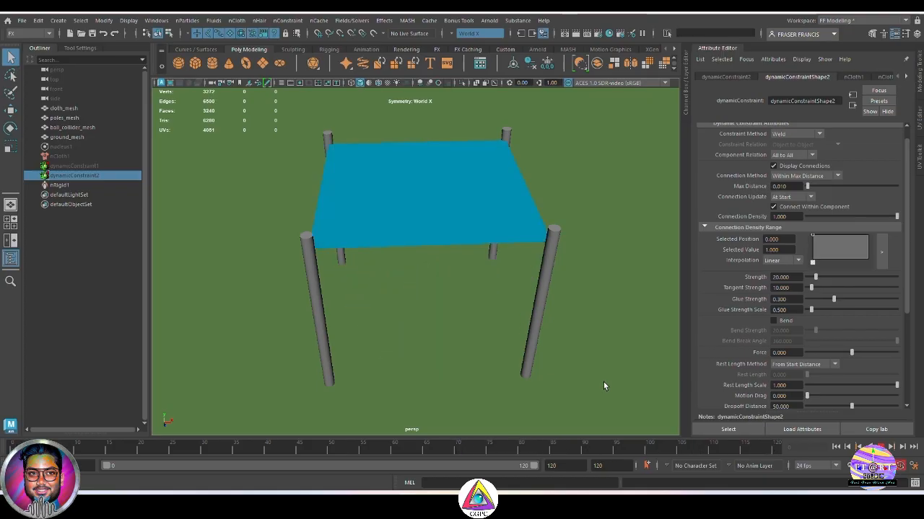
scroll(611, 366, "down", 5)
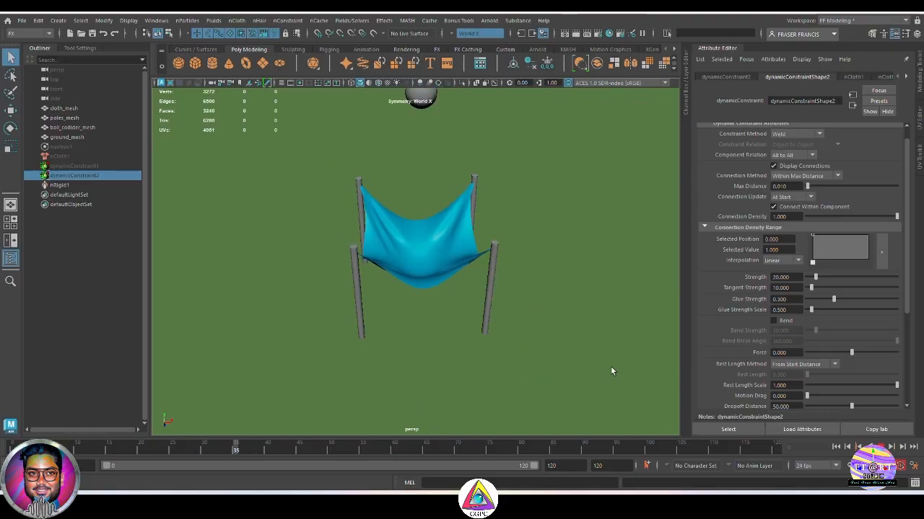
left_click_drag(537, 385, 520, 378, "alt")
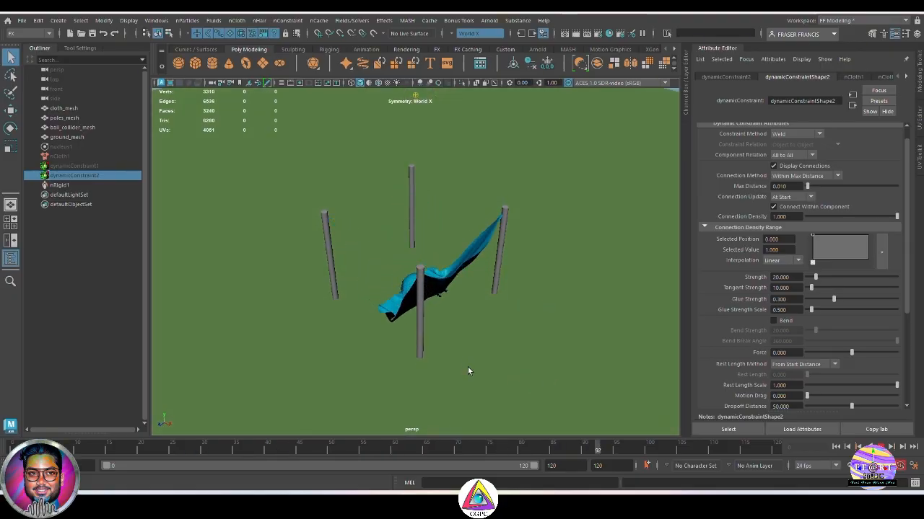
scroll(466, 366, "up", 2)
left_click_drag(455, 361, 486, 355, "alt")
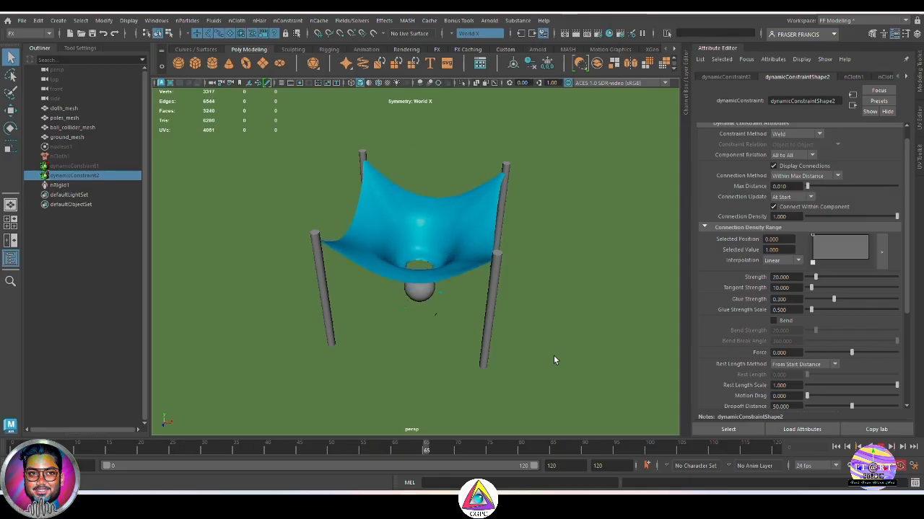
left_click_drag(491, 369, 540, 364, "alt")
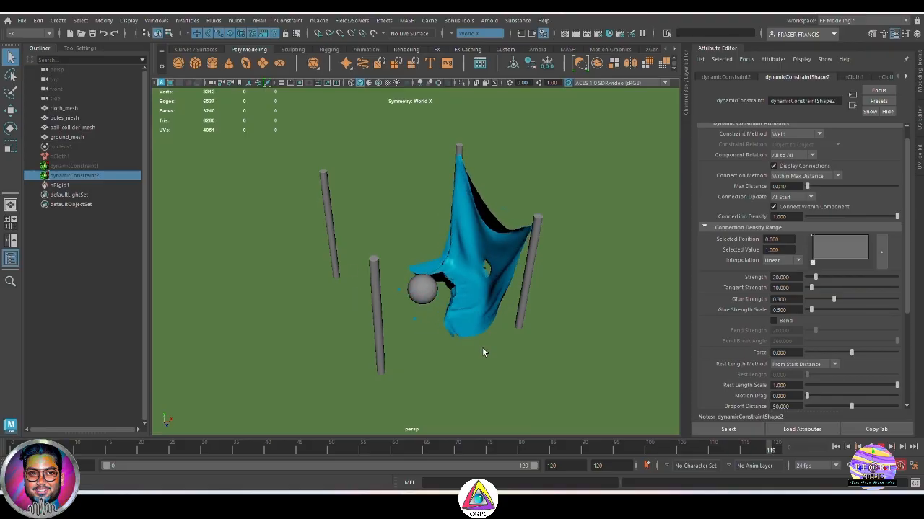